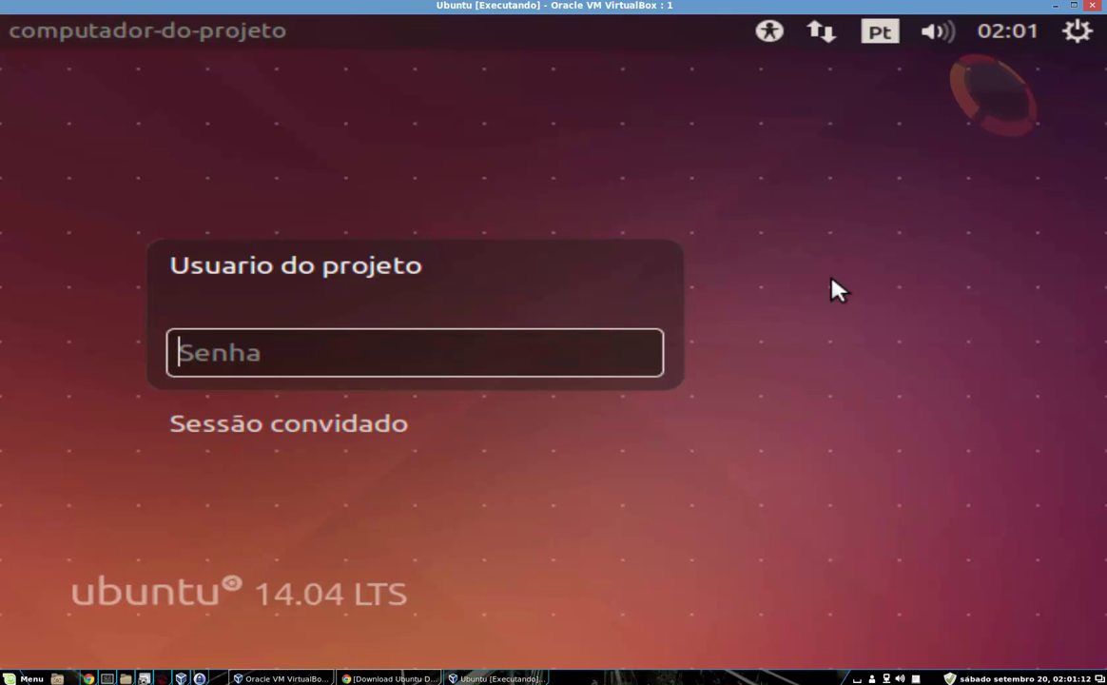
Enter the account password to log in to the Unity desktop
text(******)
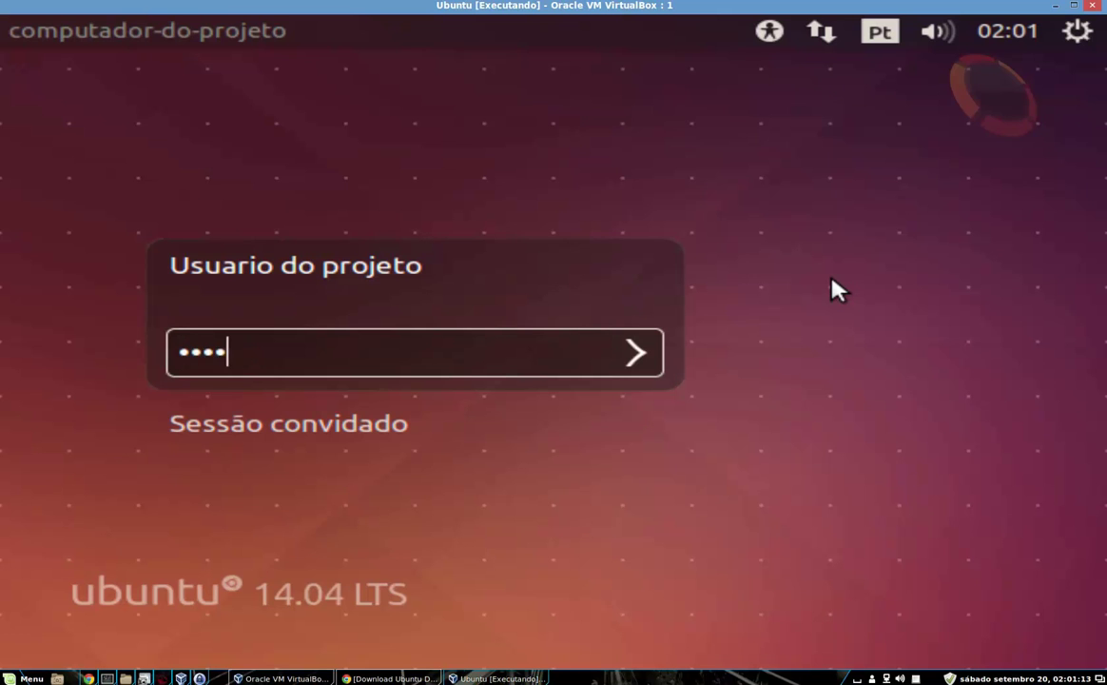
key(Return)
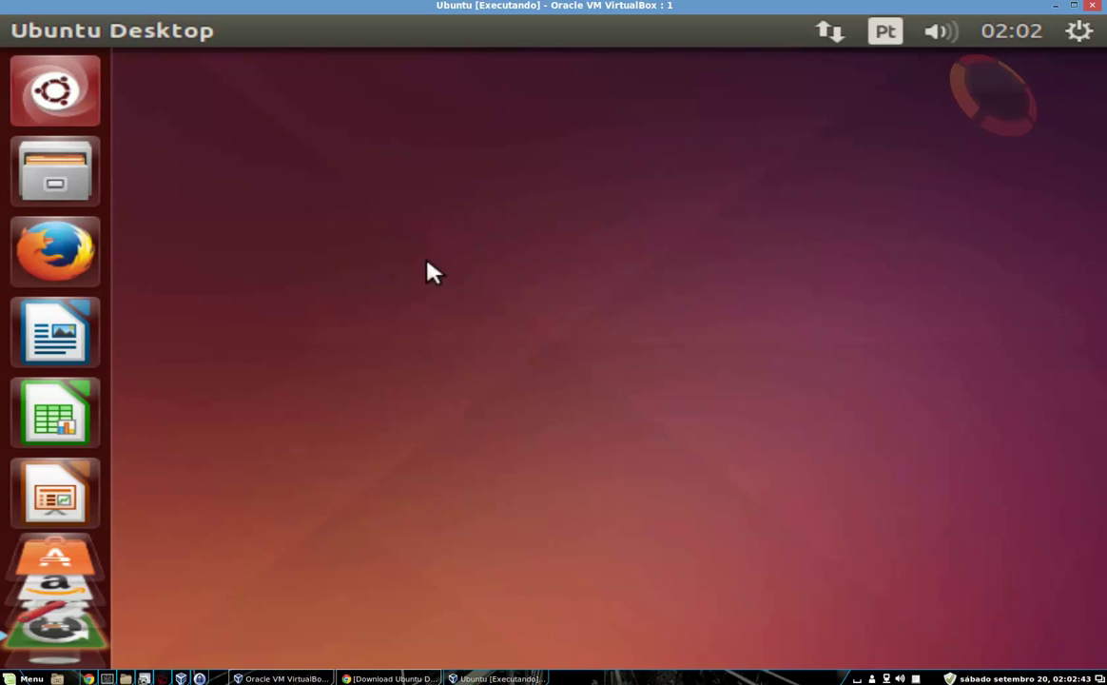
right_click(381, 213)
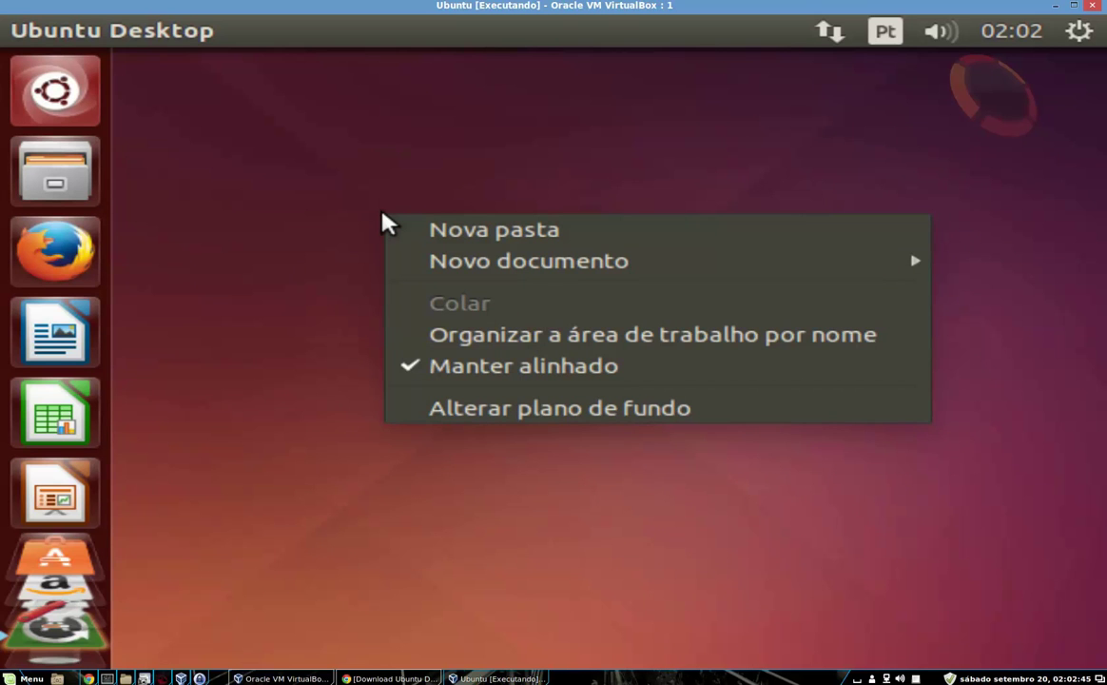
click(290, 240)
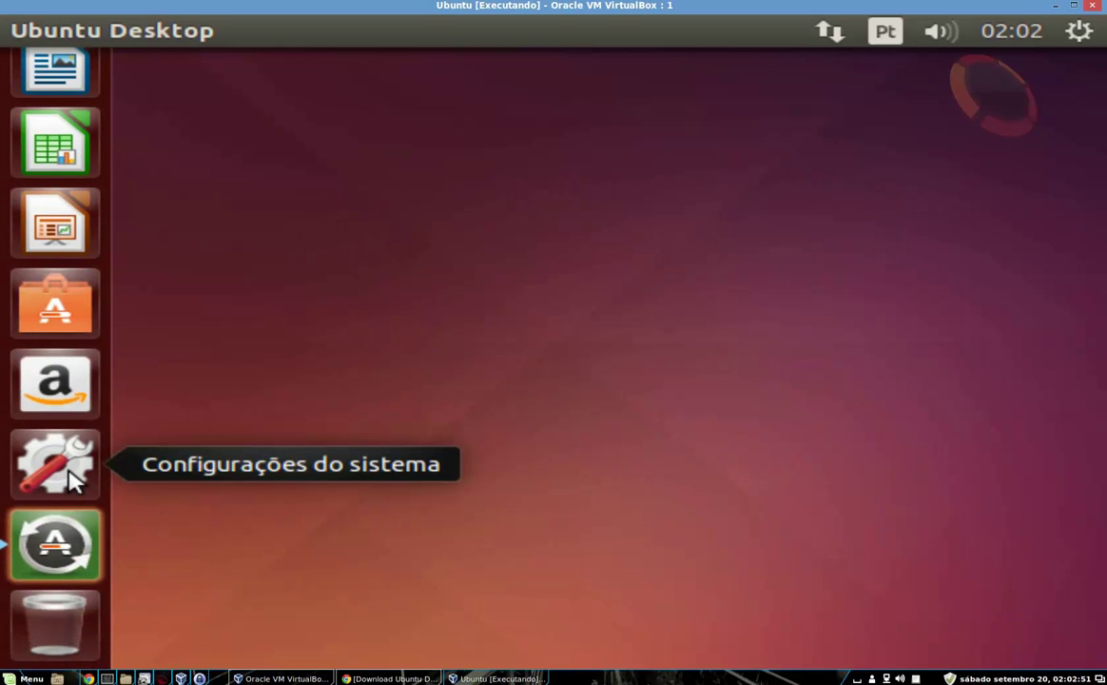
click(67, 469)
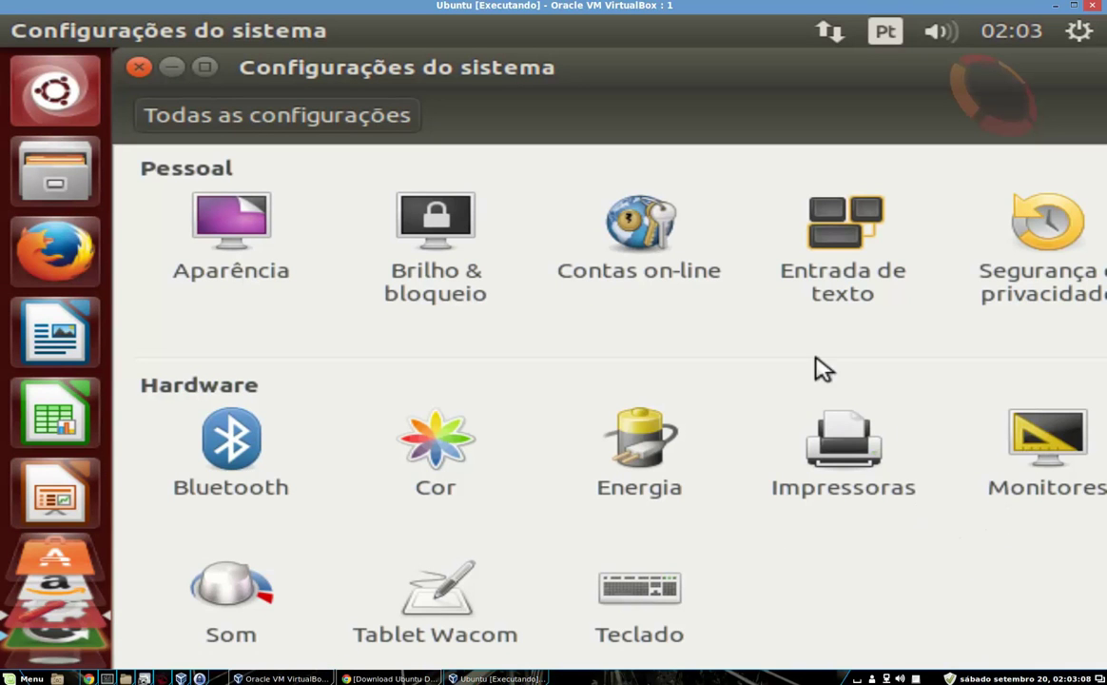
click(1041, 445)
click(679, 566)
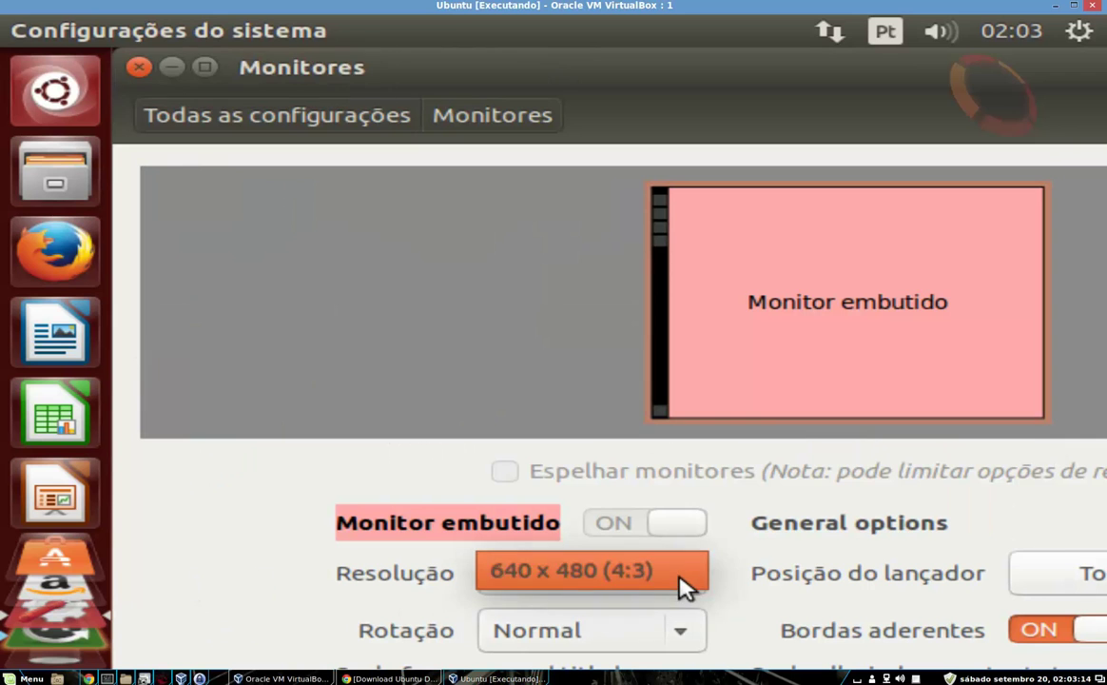
click(688, 583)
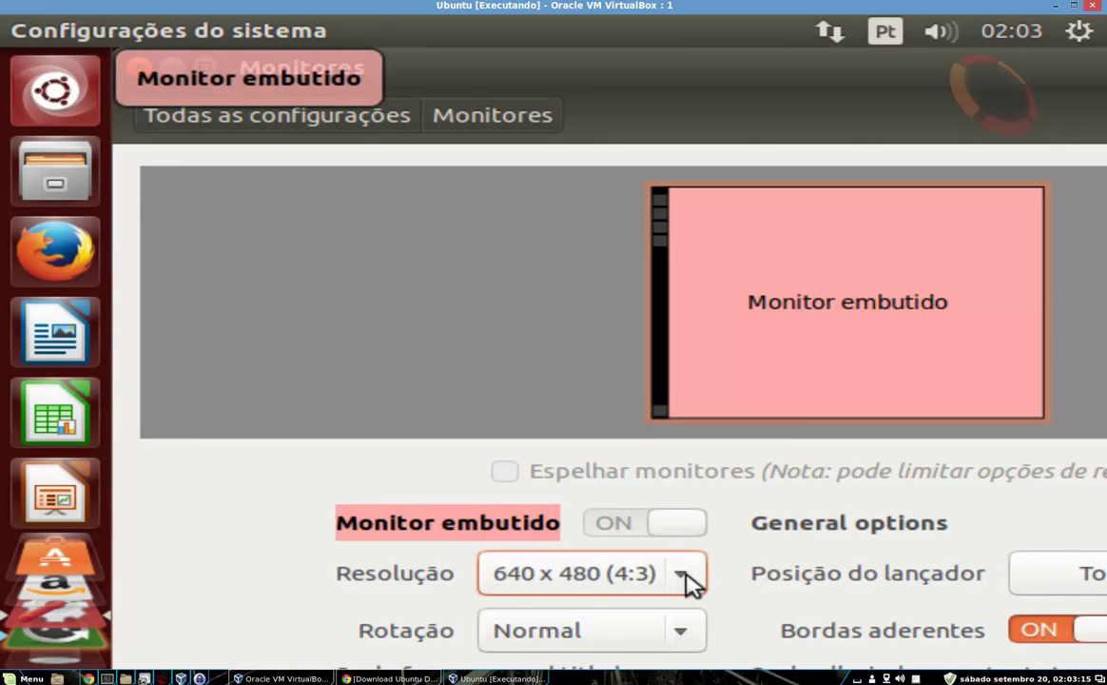
click(689, 583)
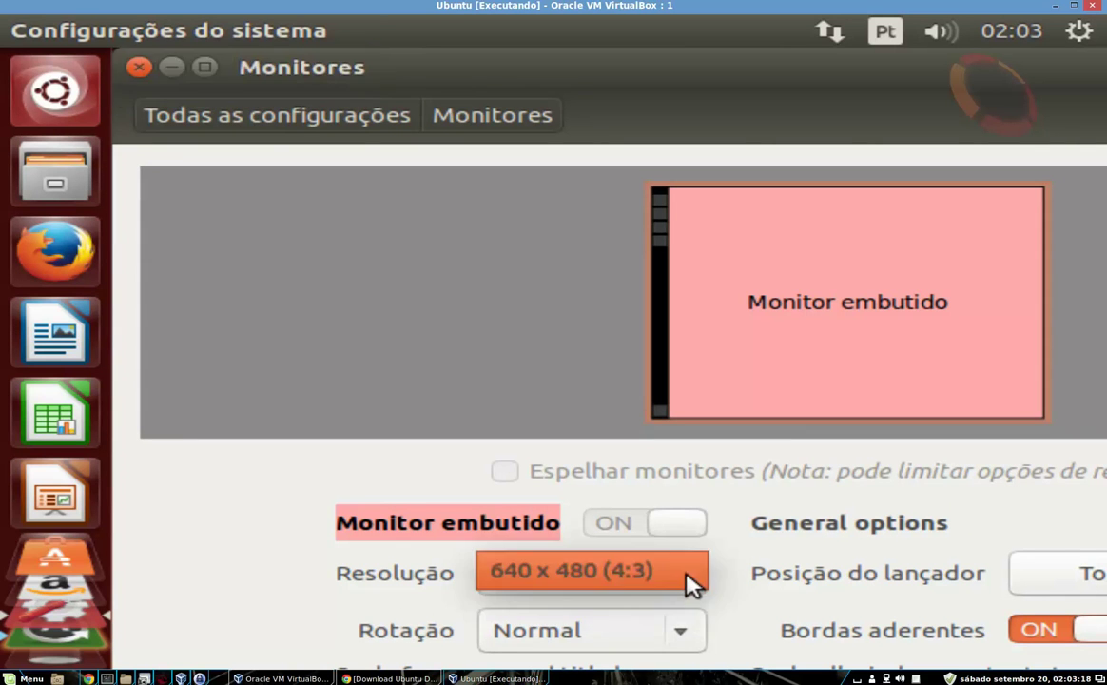
click(689, 583)
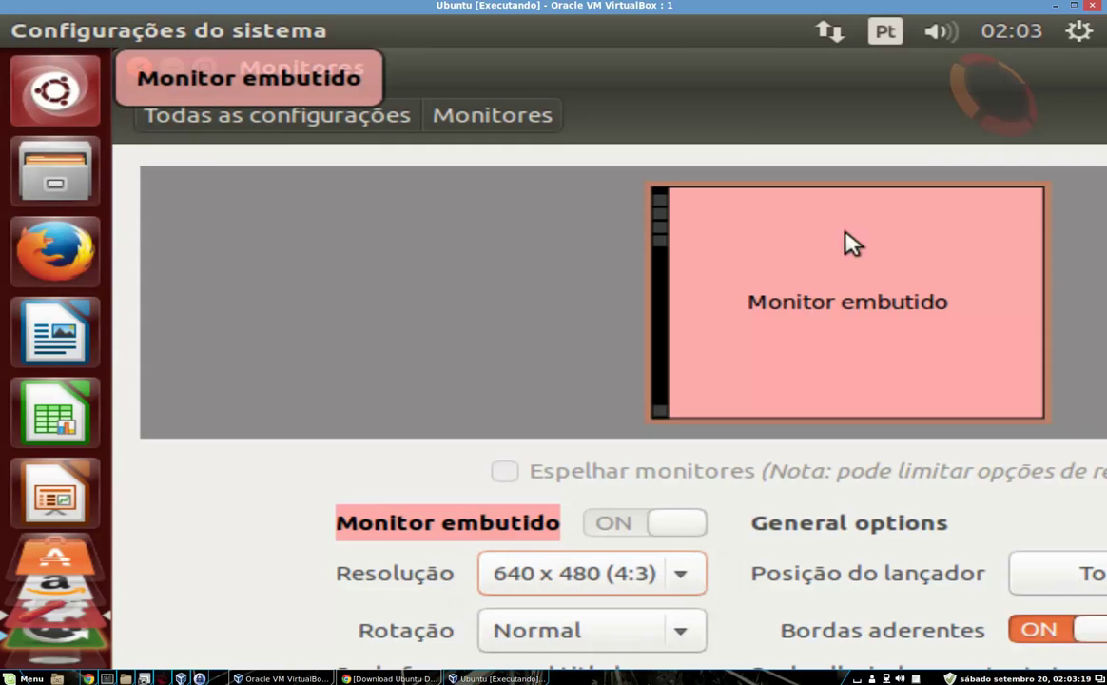
click(139, 74)
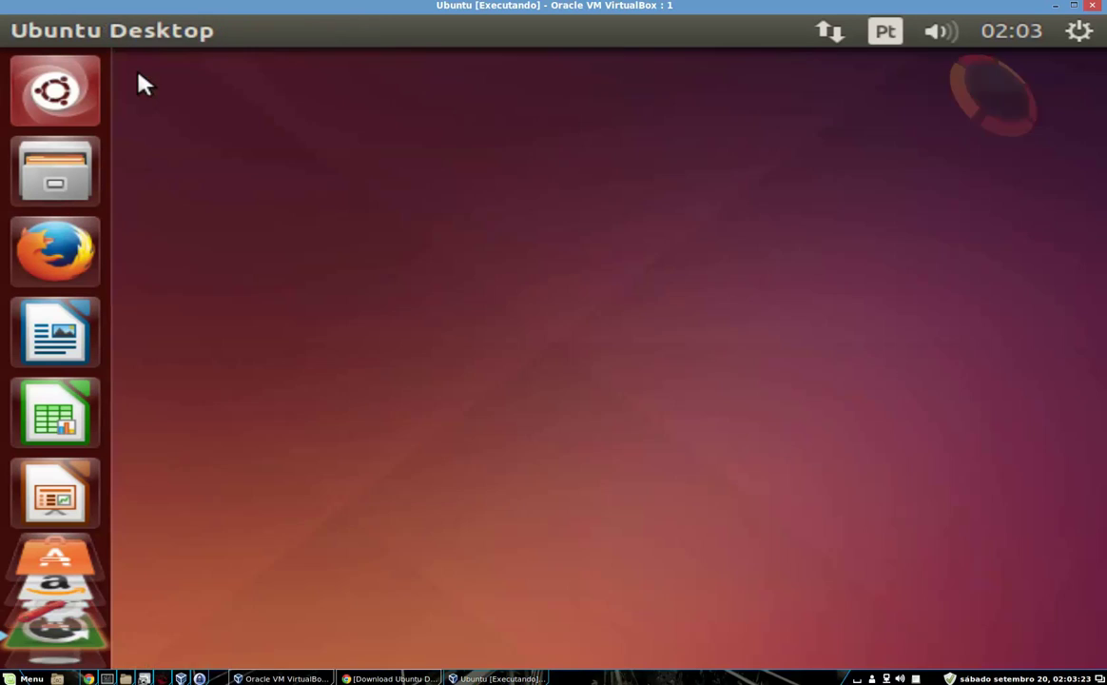
Search the Dash for 'termi' and launch Terminal
click(82, 83)
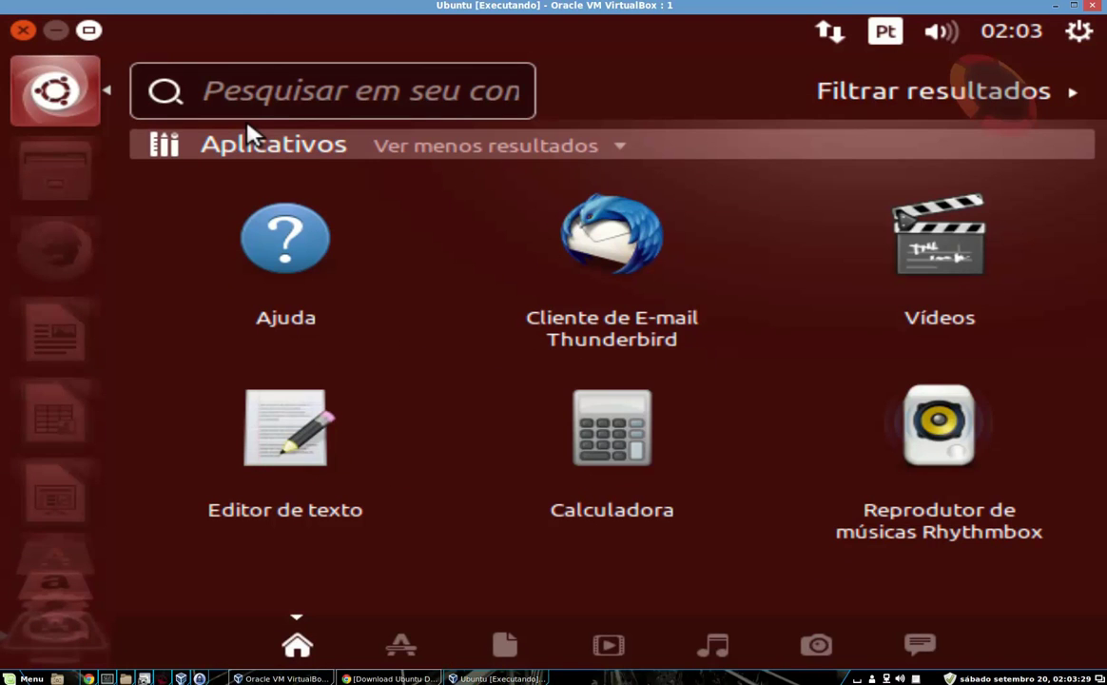
text(termi)
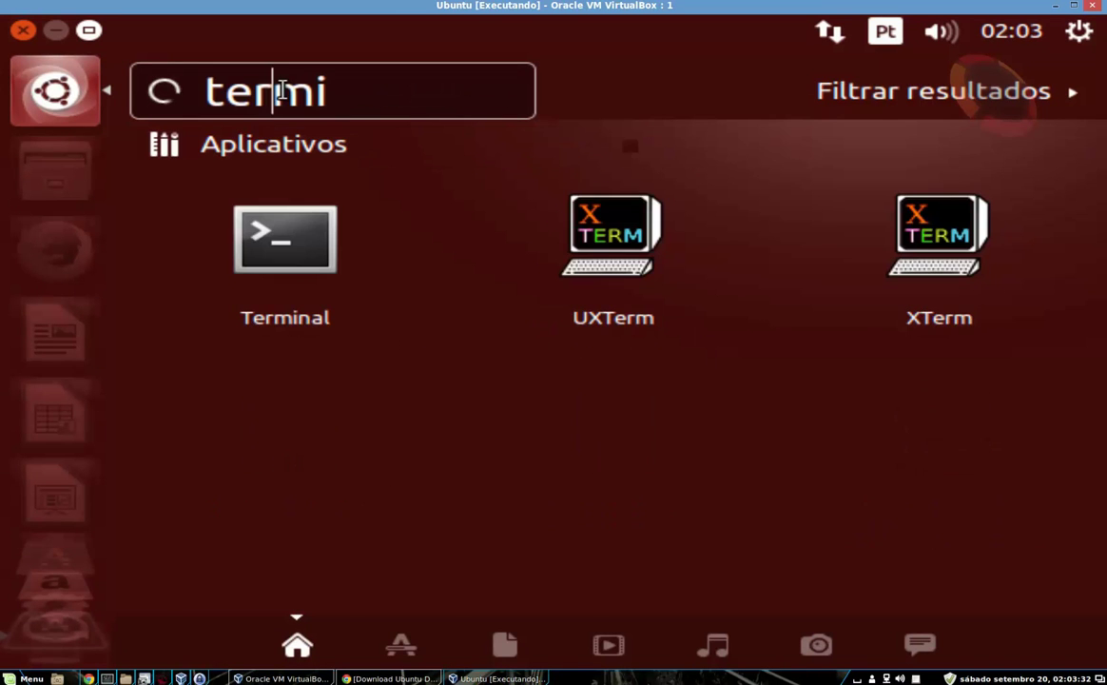
click(294, 229)
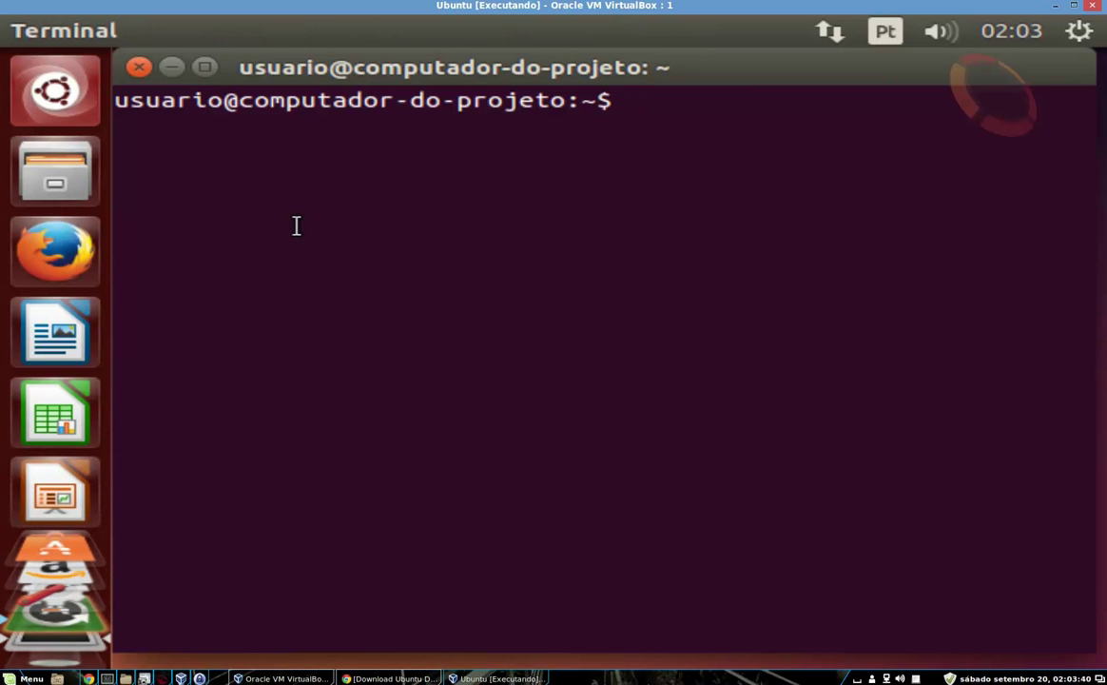
Run sudo su - and authenticate with the user password to get a root shell
text(sudo su )
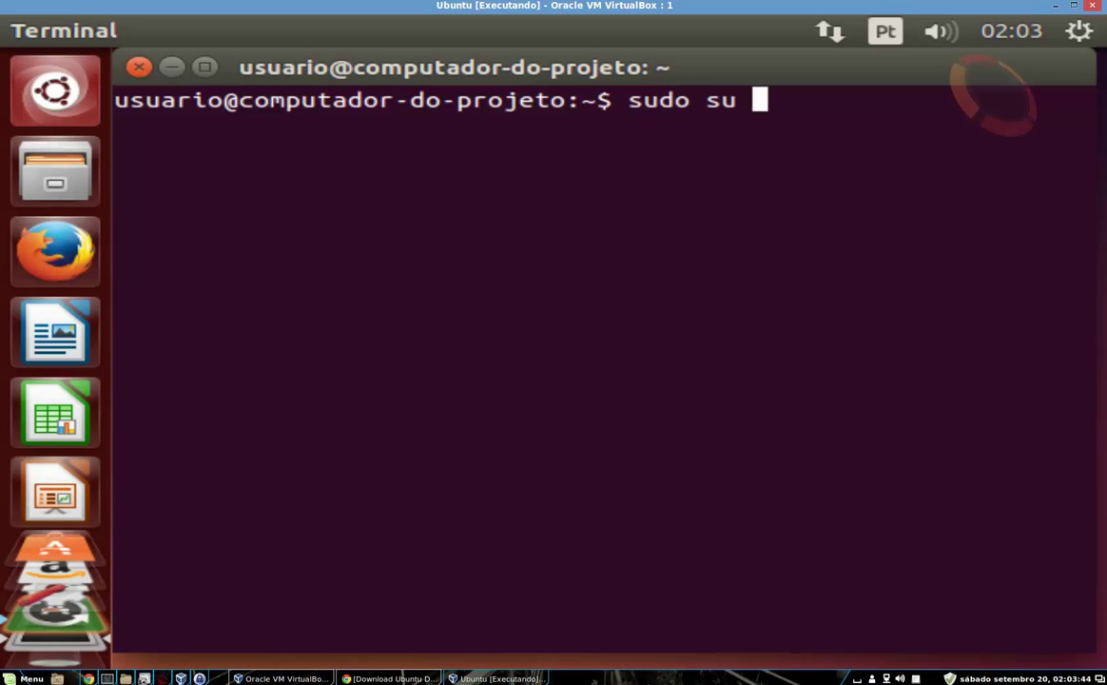
text(-)
key(Return)
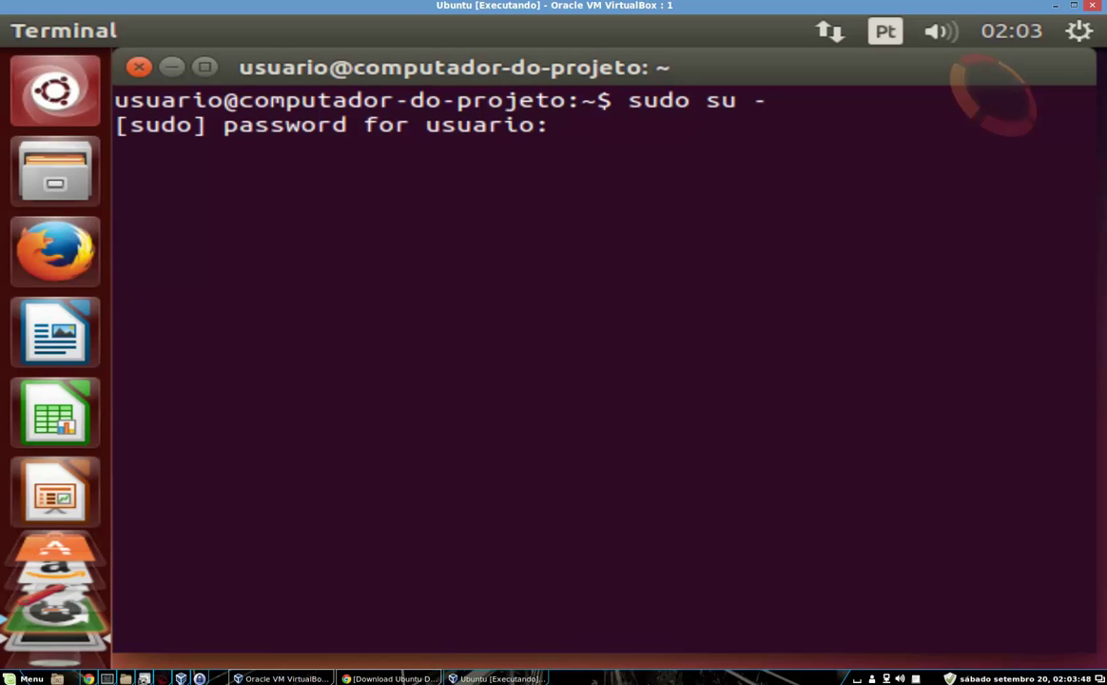
key(Return)
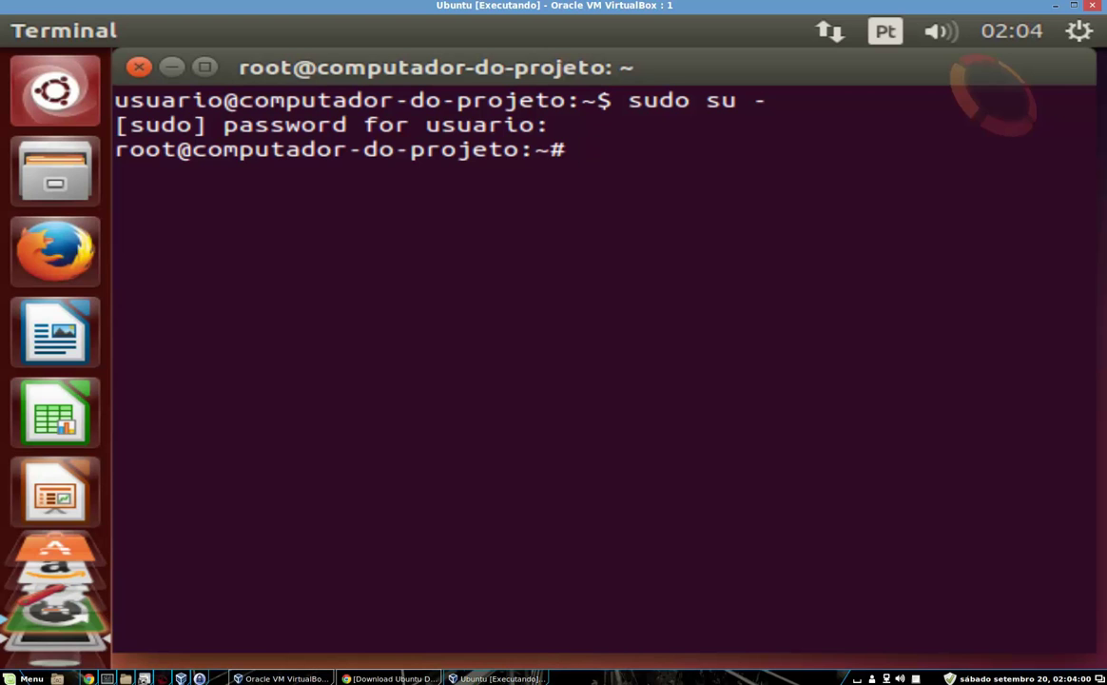
Set a new root password with passwd, entering it twice
text(passwd)
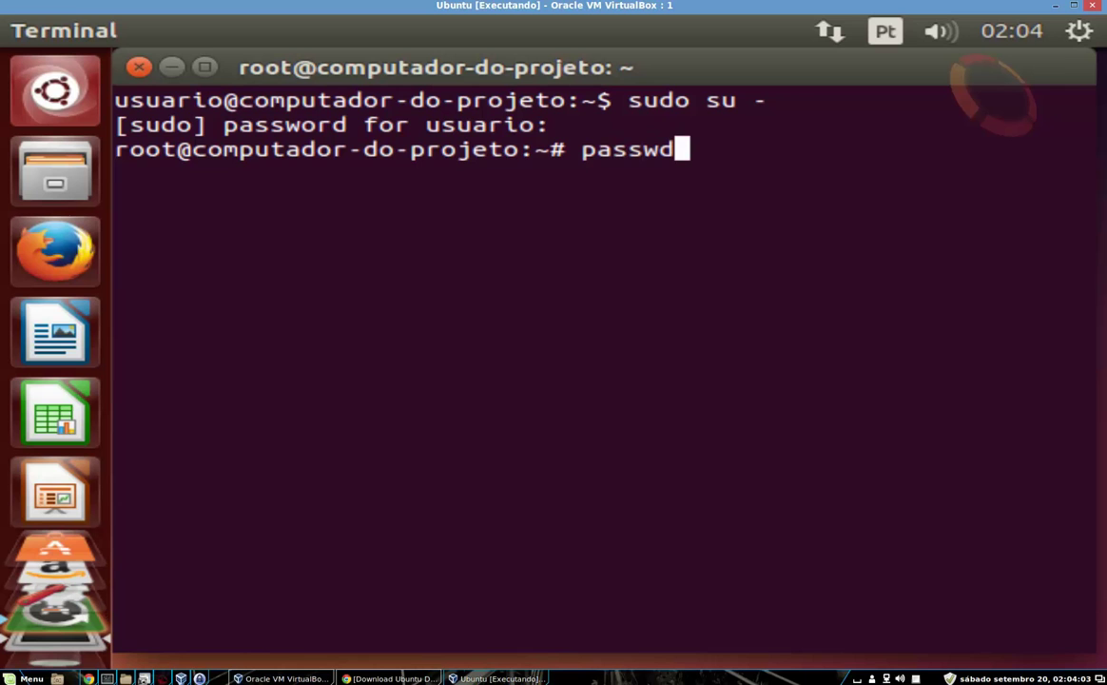
key(Return)
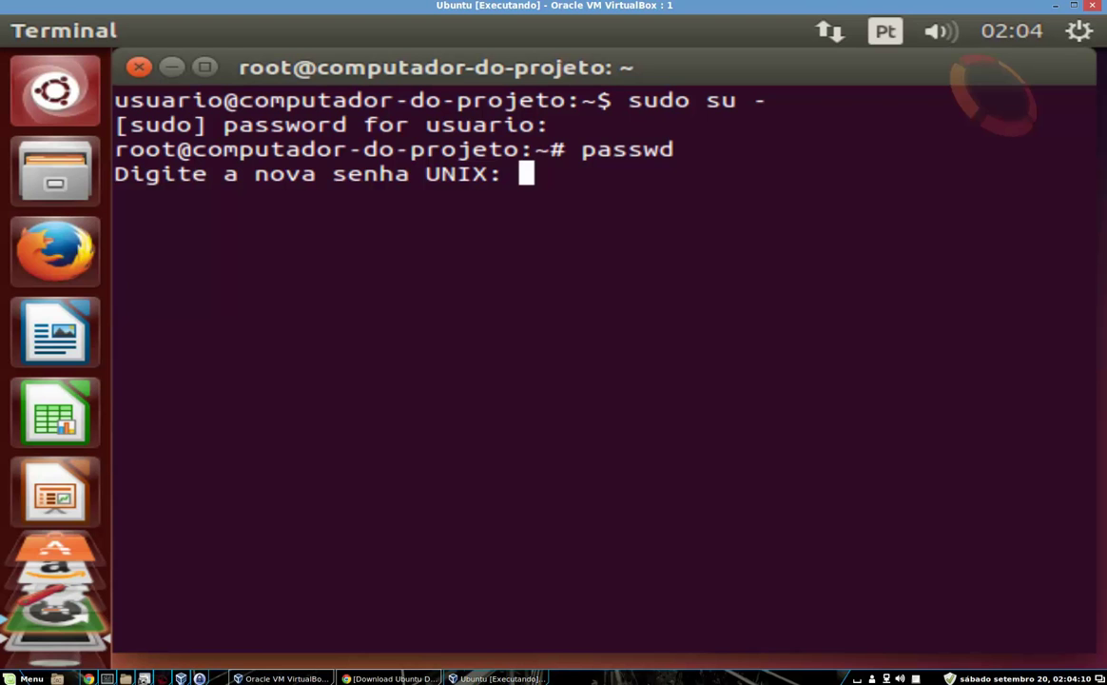
key(Return)
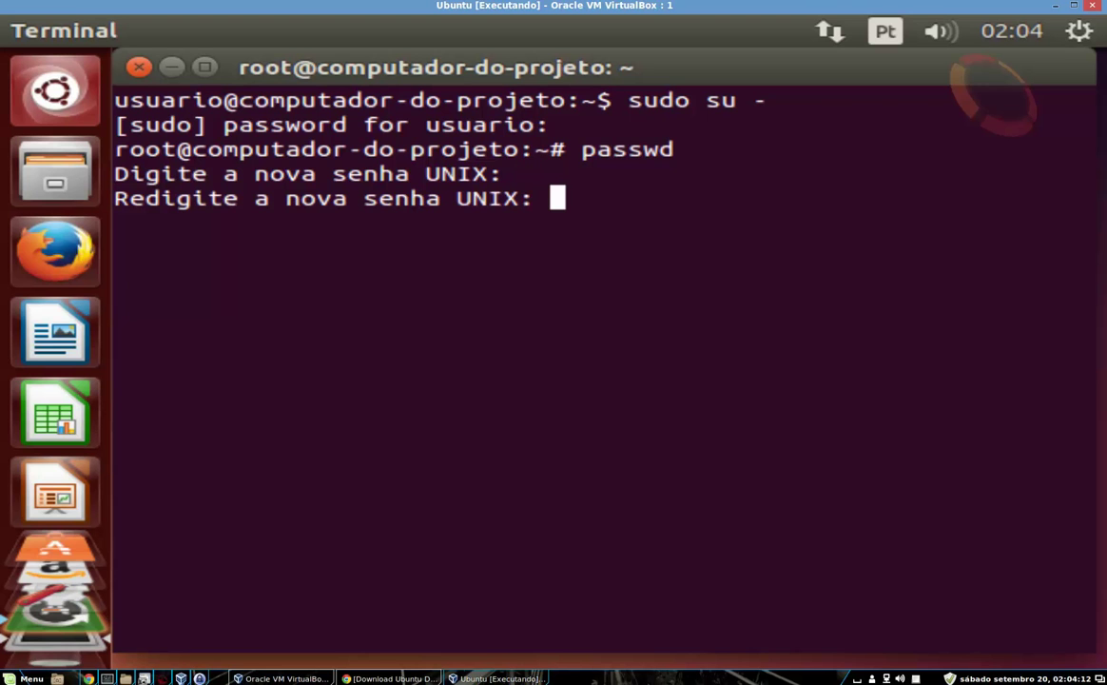
key(Return)
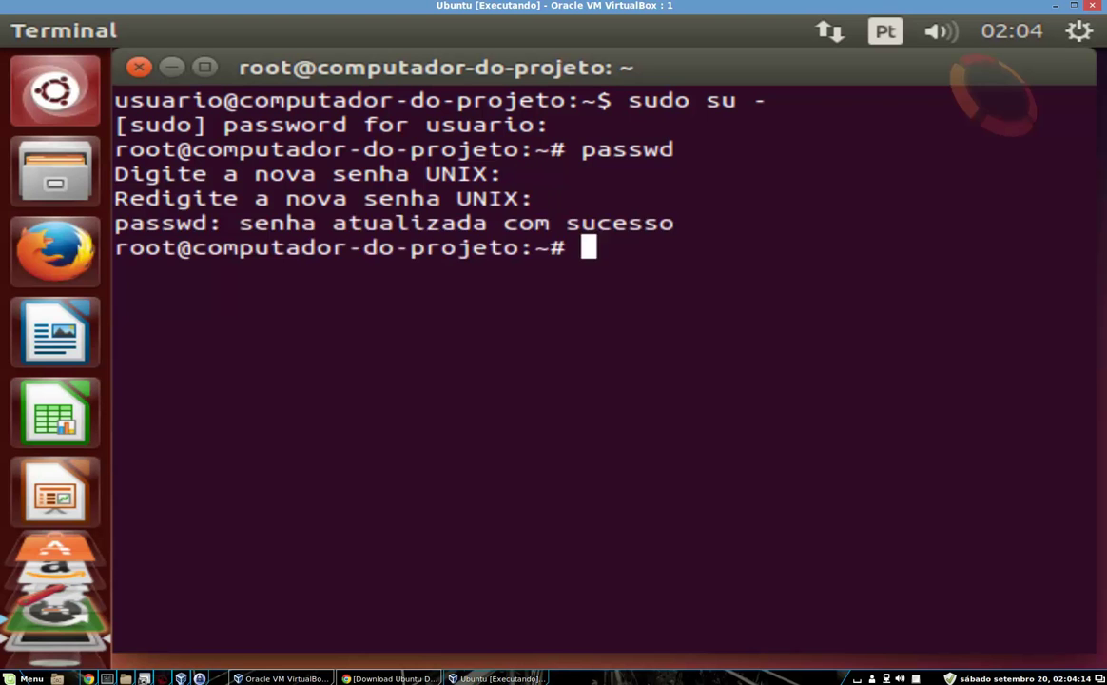
Exit the root shell and log back in as root with su and the new password
text(exit)
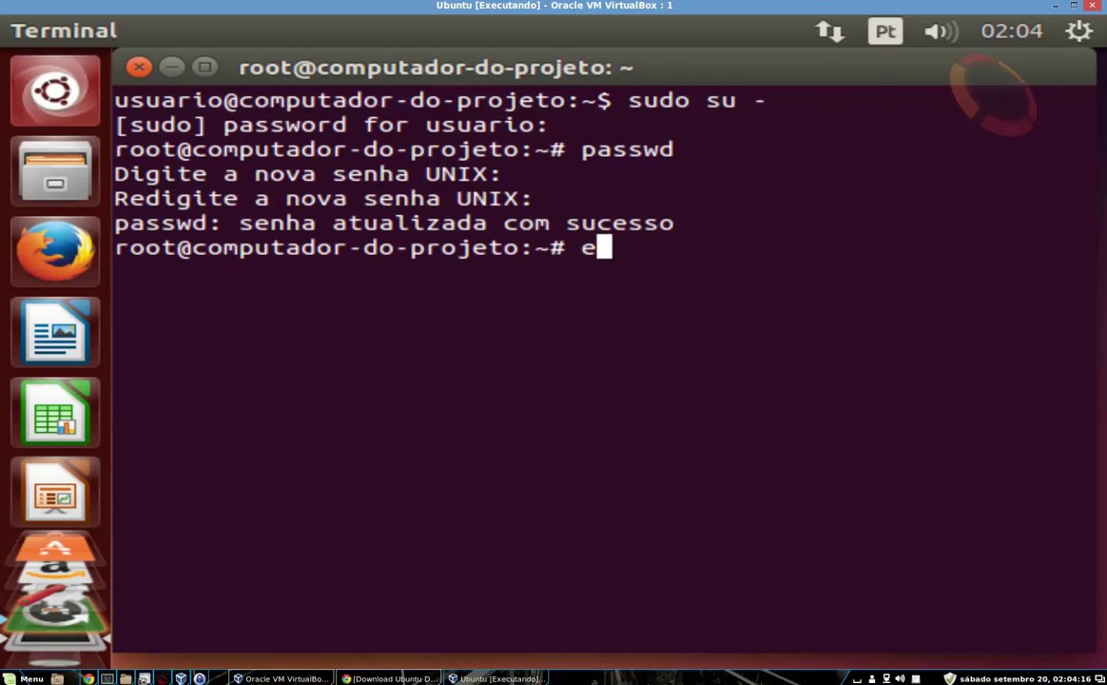
key(Return)
text(su)
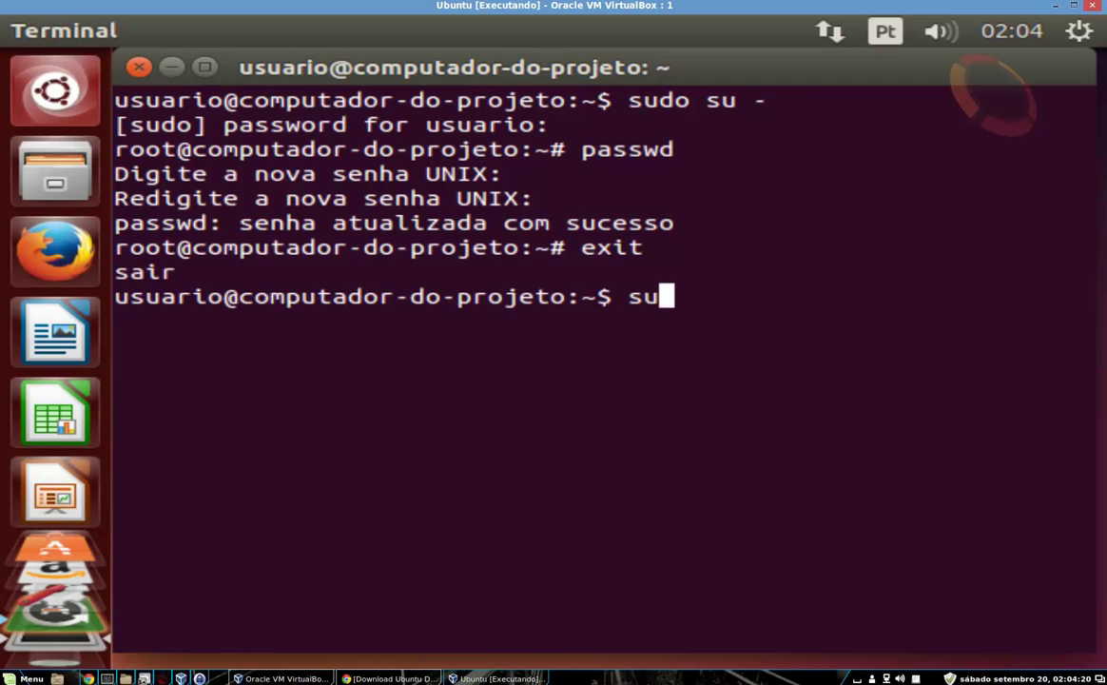
key(Return)
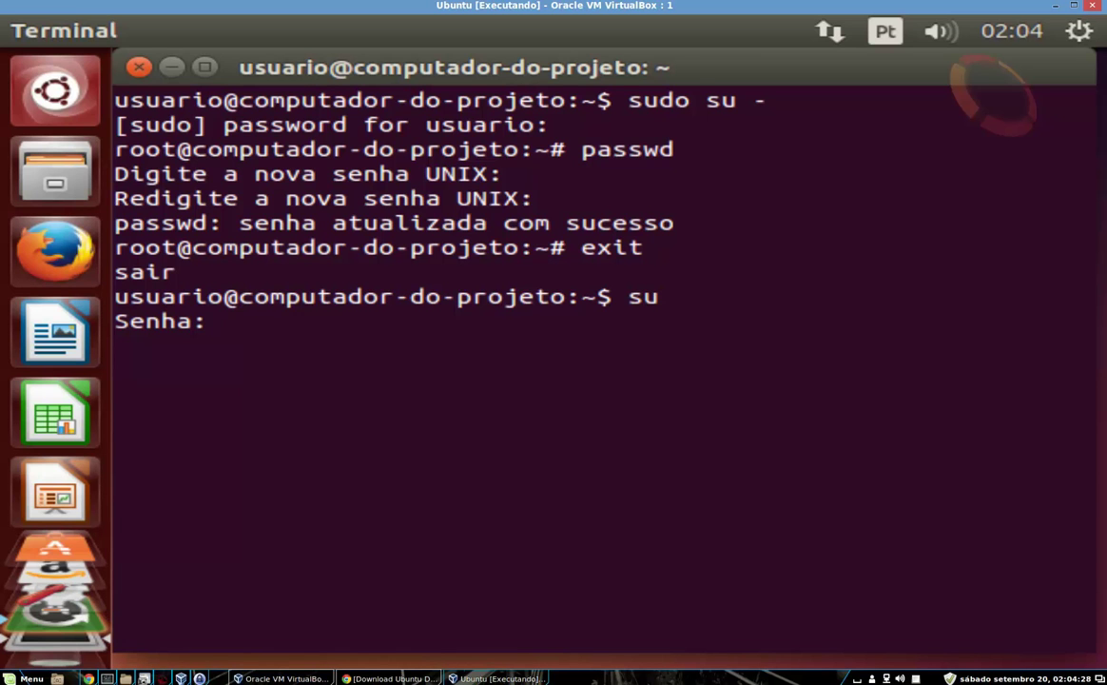
key(Return)
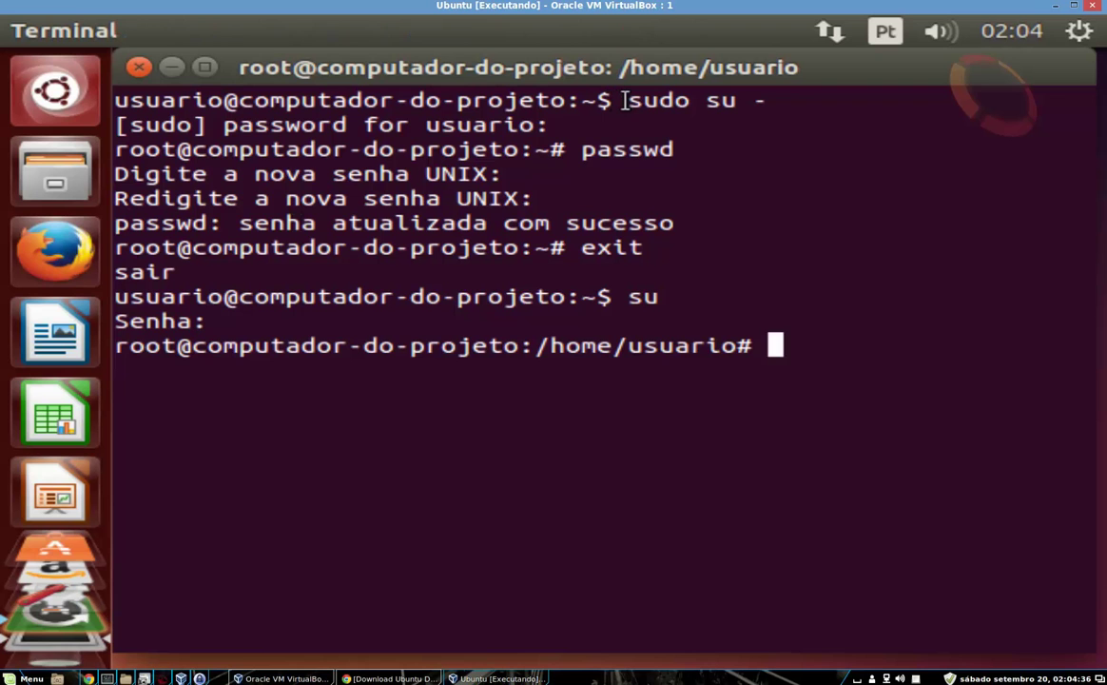
drag(625, 100, 766, 100)
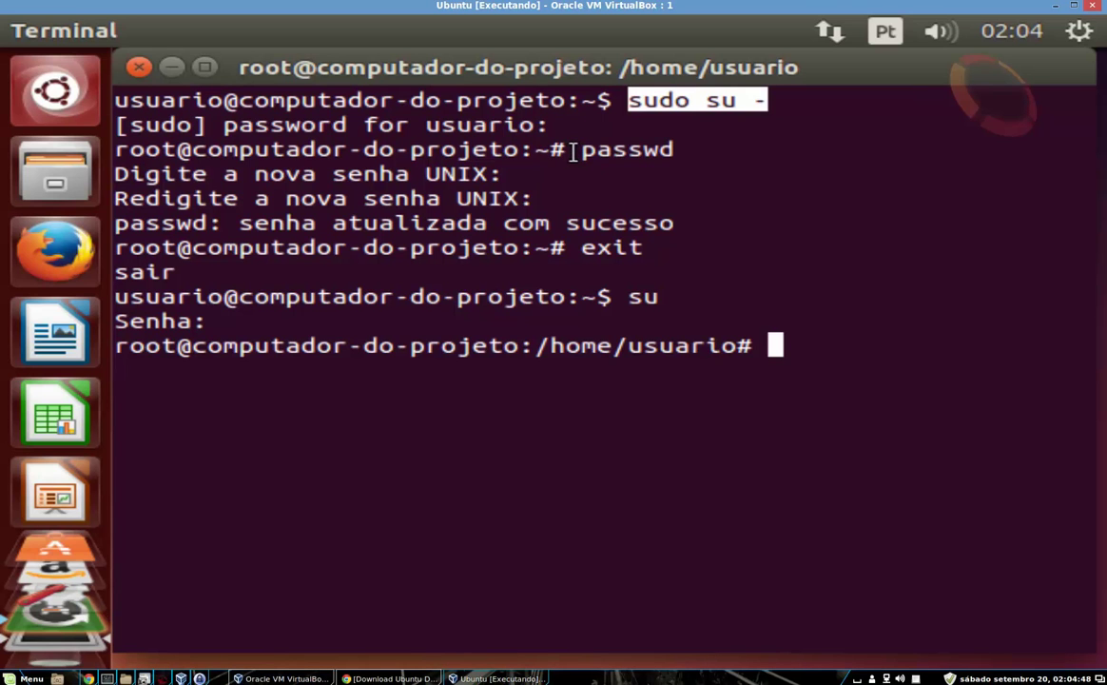
drag(582, 151, 677, 155)
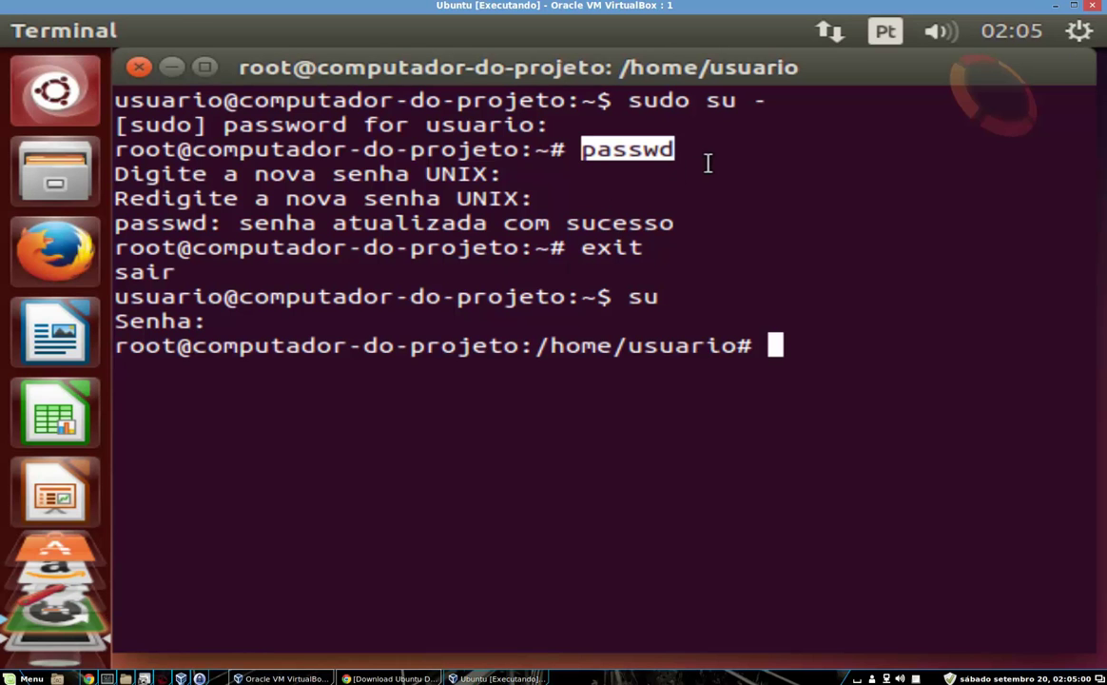
click(800, 344)
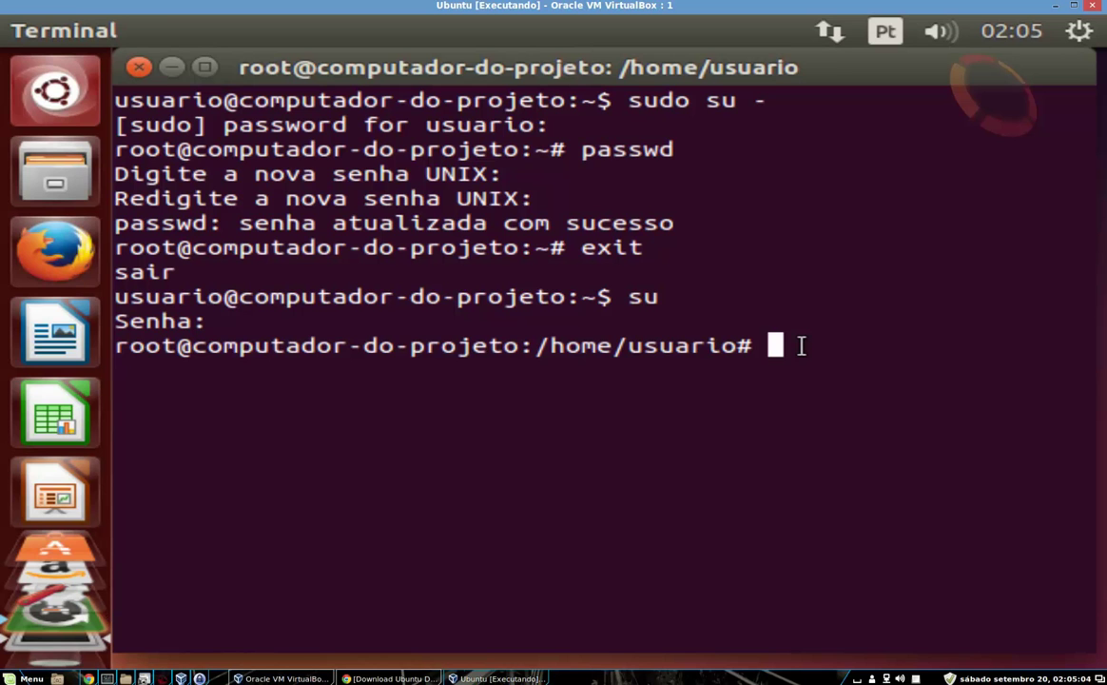
text(apt-get )
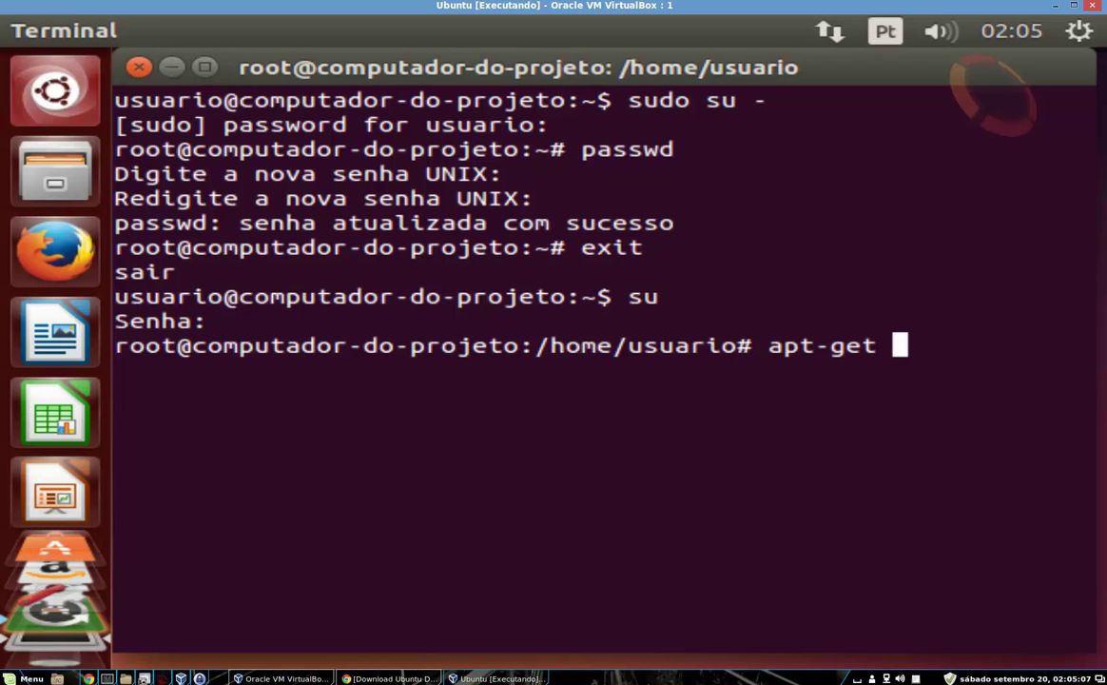
text(install )
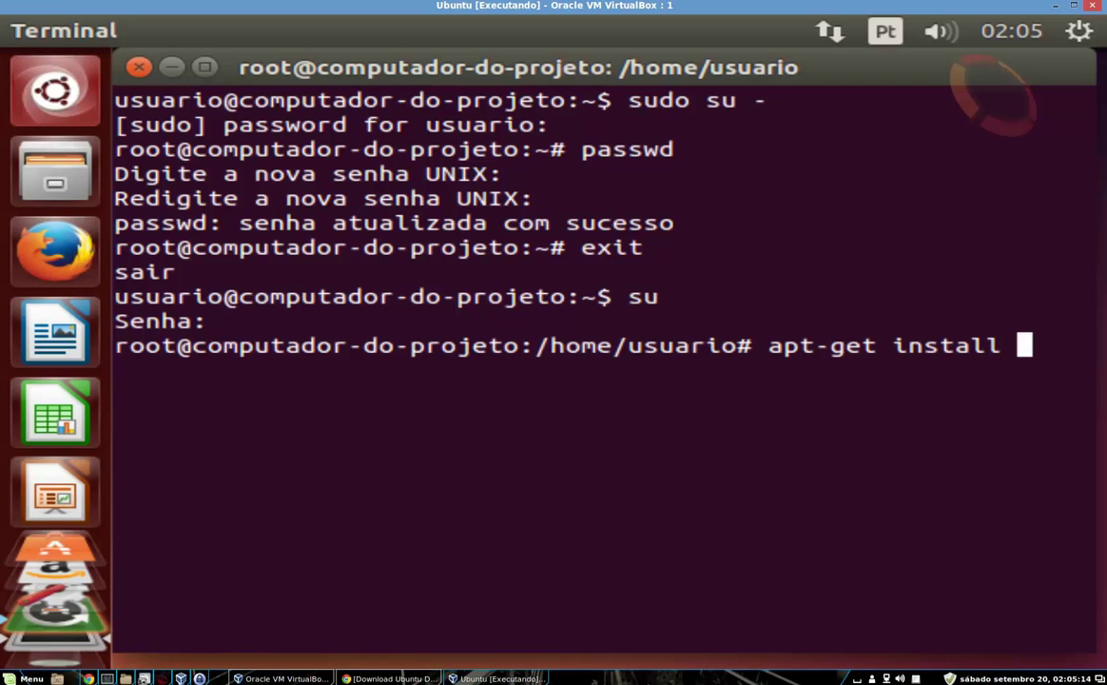
text(vi)
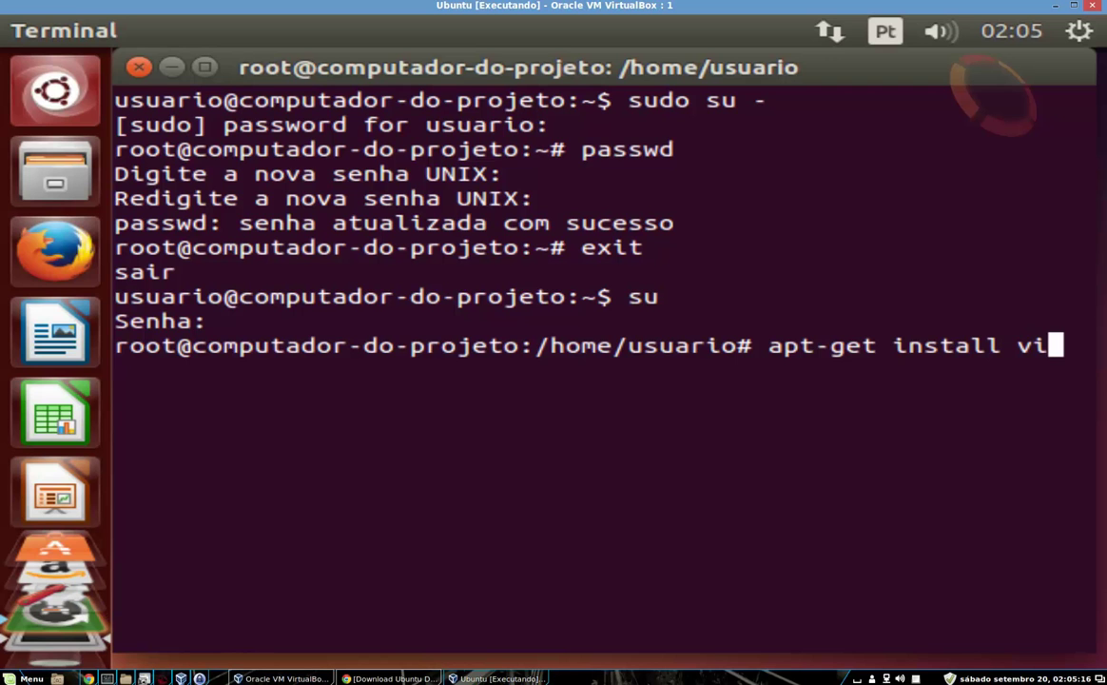
text(rtual)
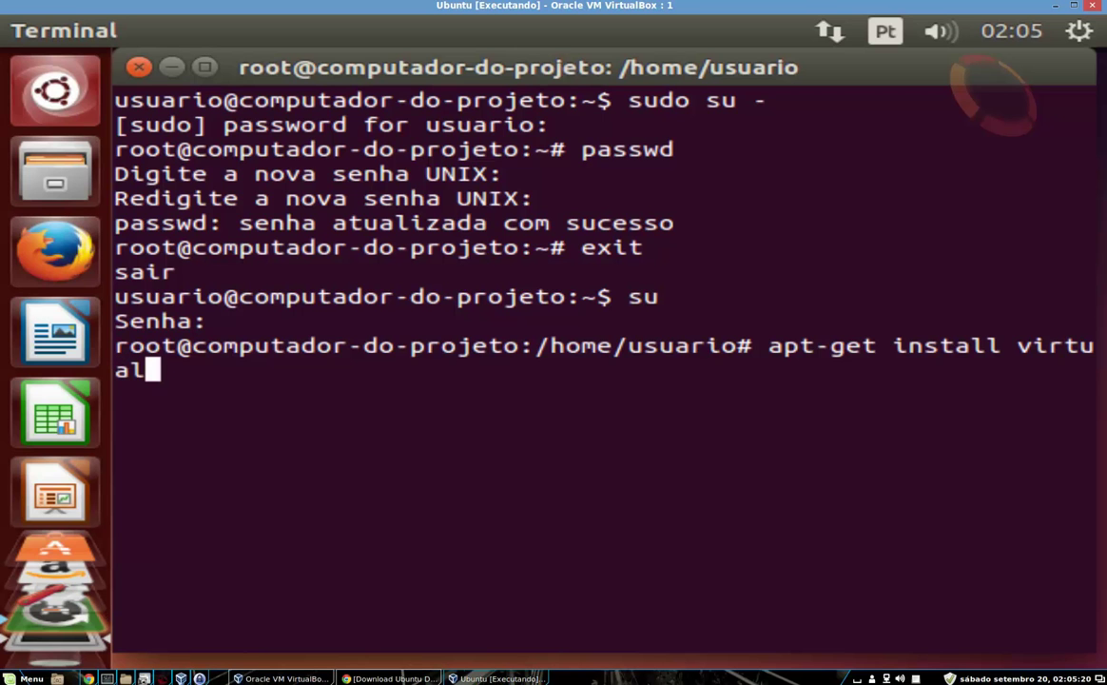
text(box-)
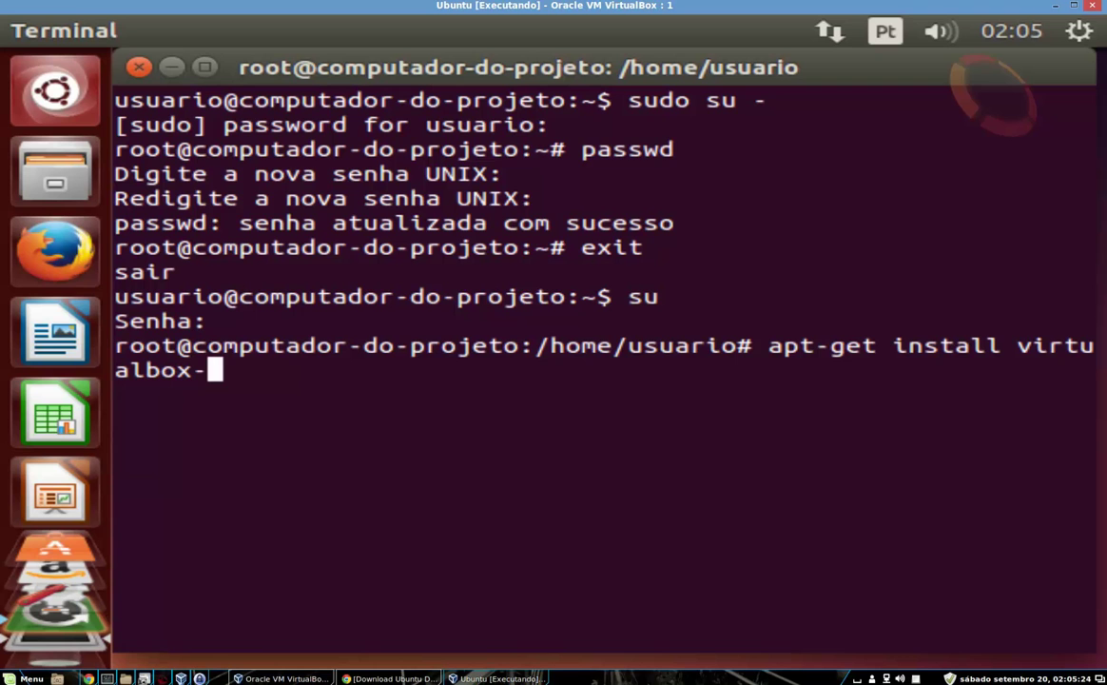
text(guest)
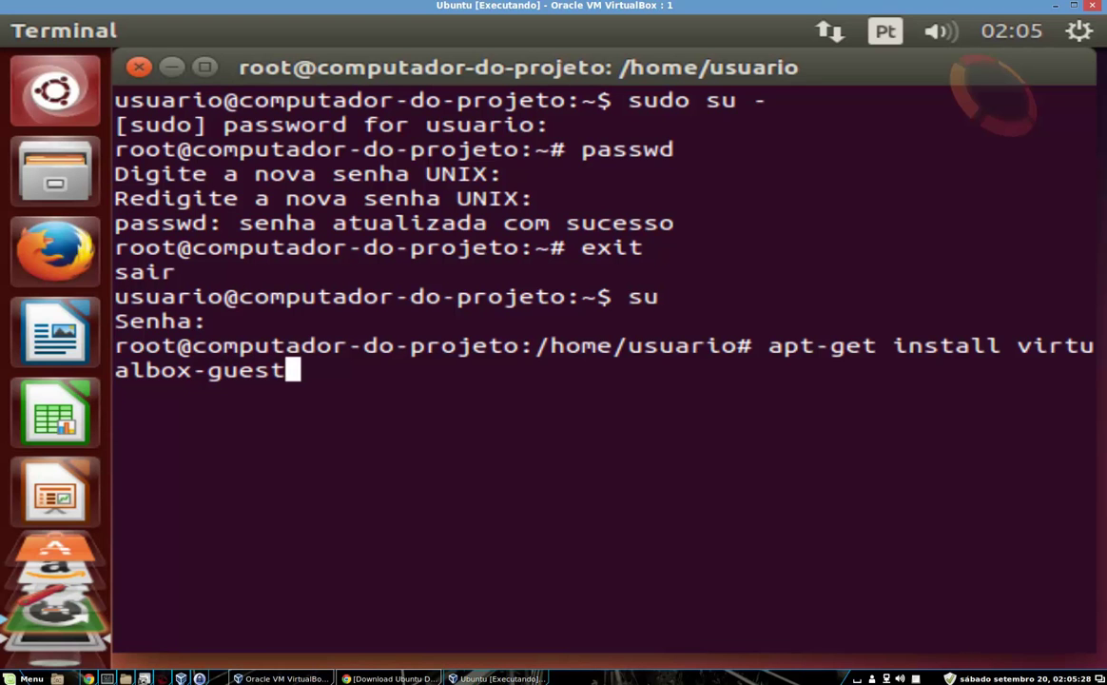
text(-a)
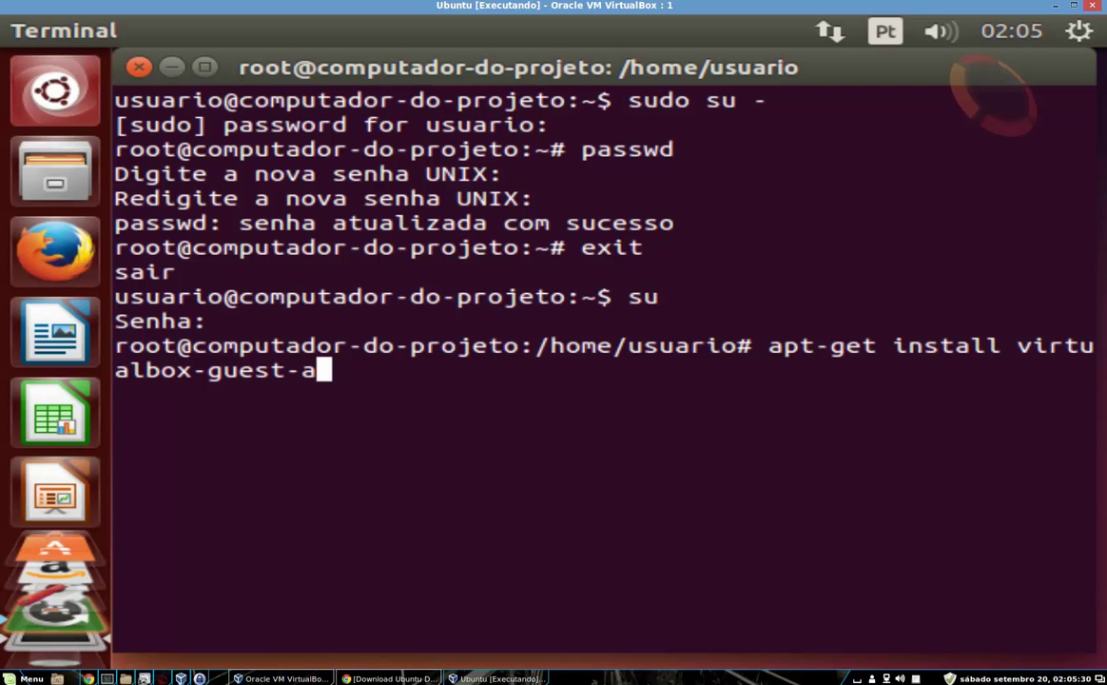
text(ddi)
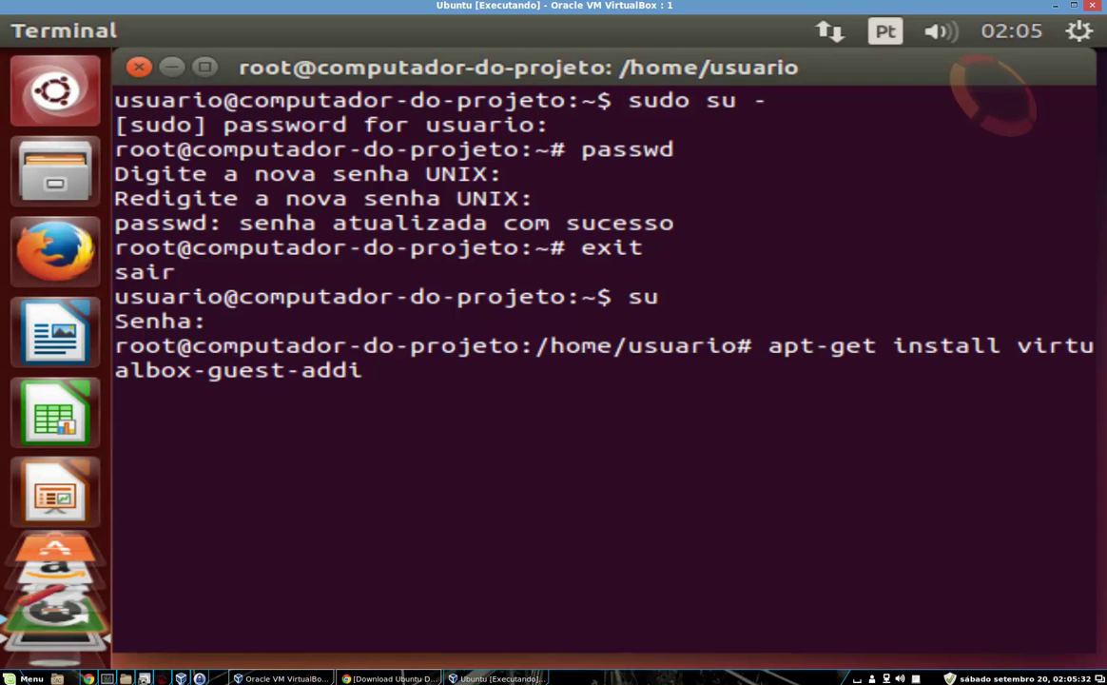
text(tions)
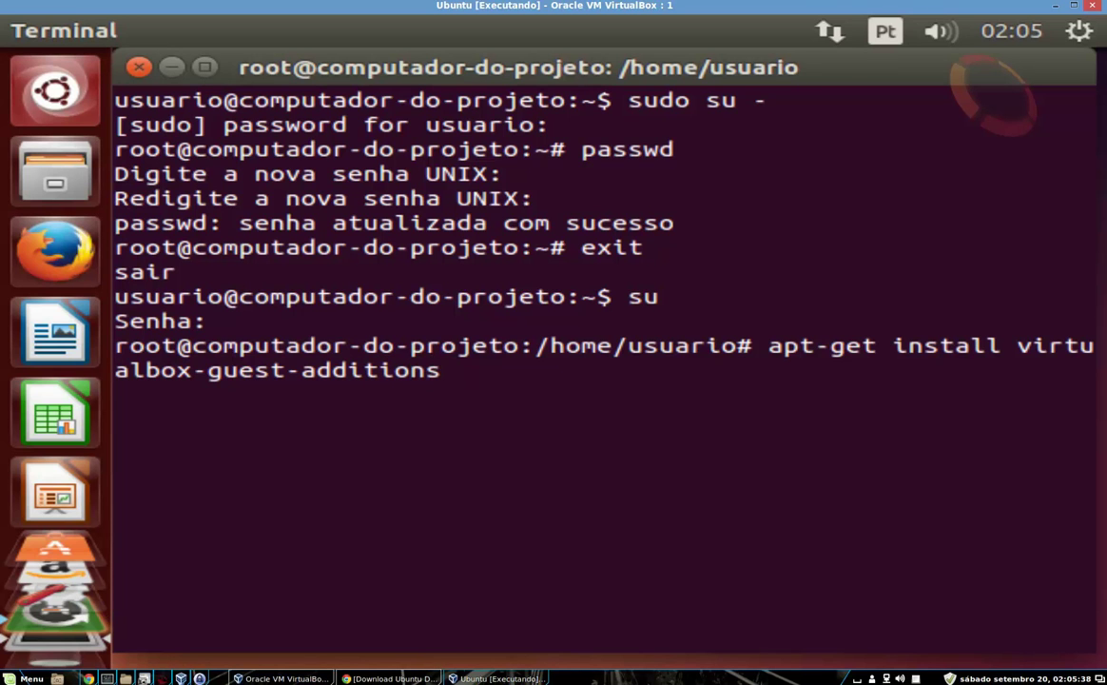
Fix the typo so the command reads apt-get install virtualbox-guest-additions-iso
text(-iso)
Install virtualbox-guest-additions-iso, answering 's' to confirm, then type reboot at the prompt
key(Return)
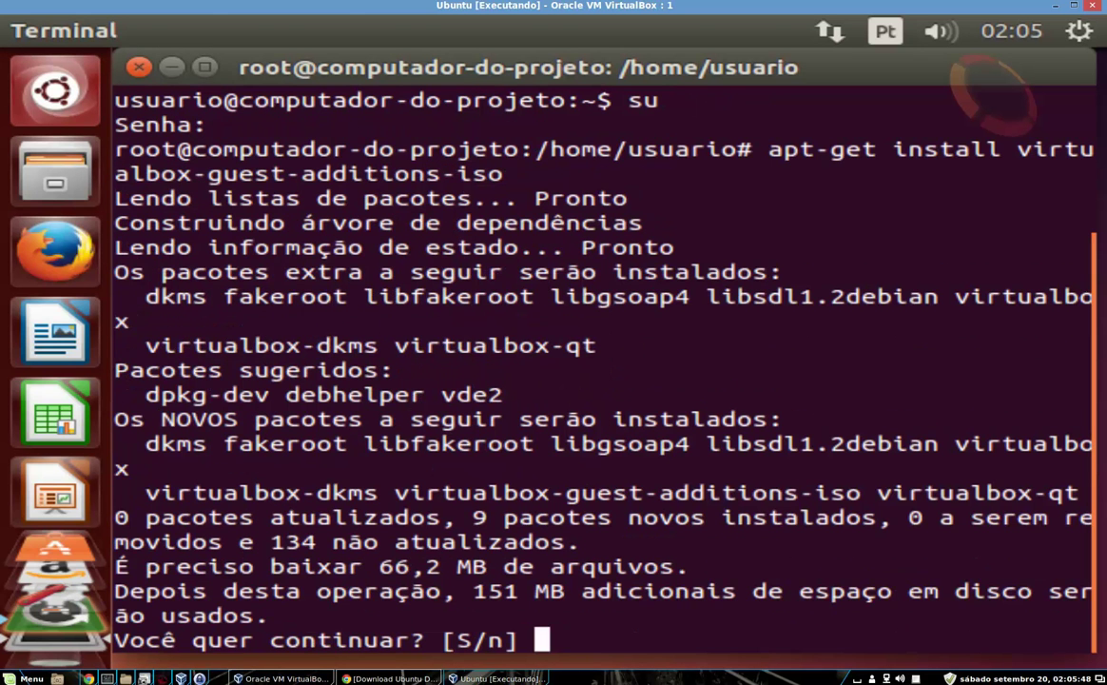
text(s)
key(Return)
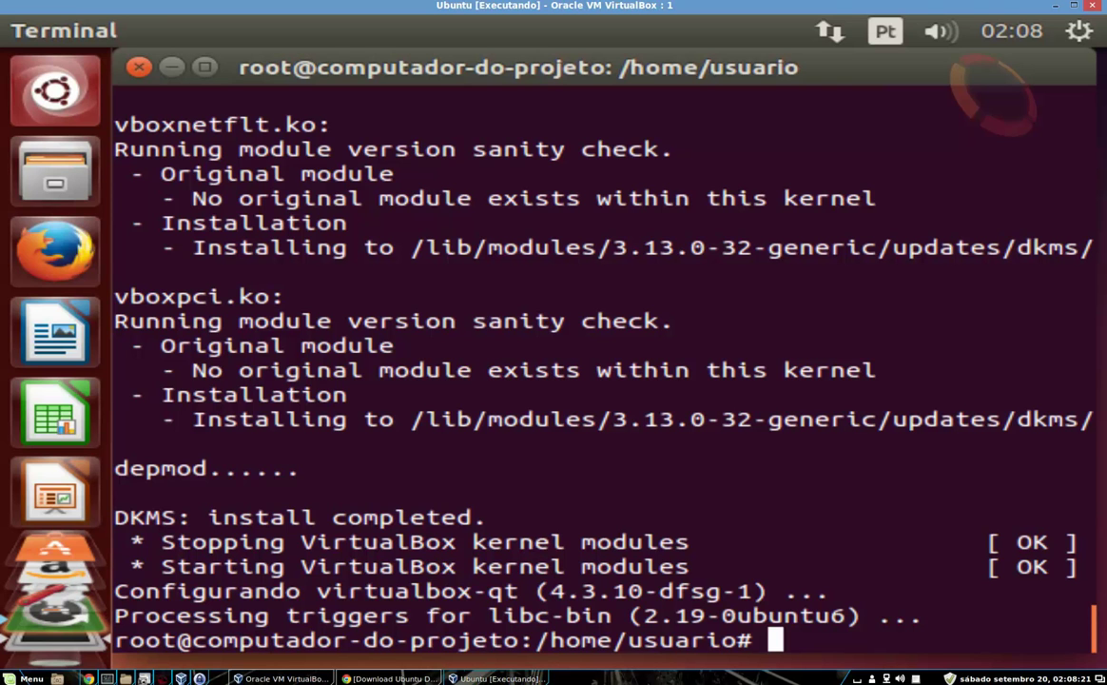
text(reboot)
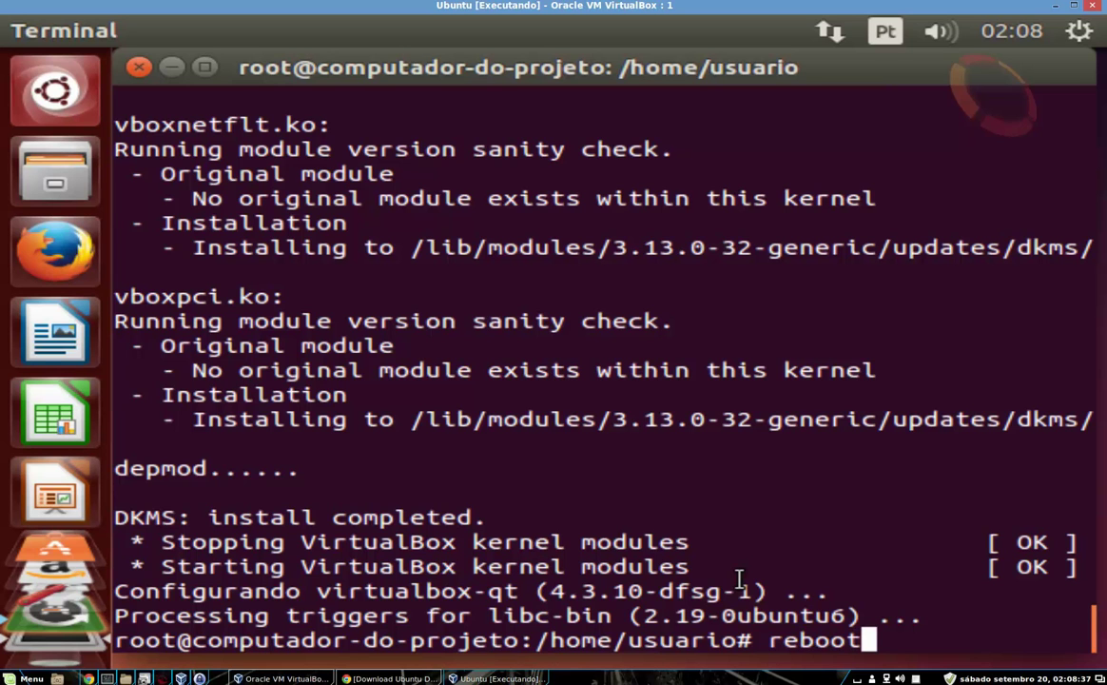
Reboot the virtual machine and log back in with the user password
key(Return)
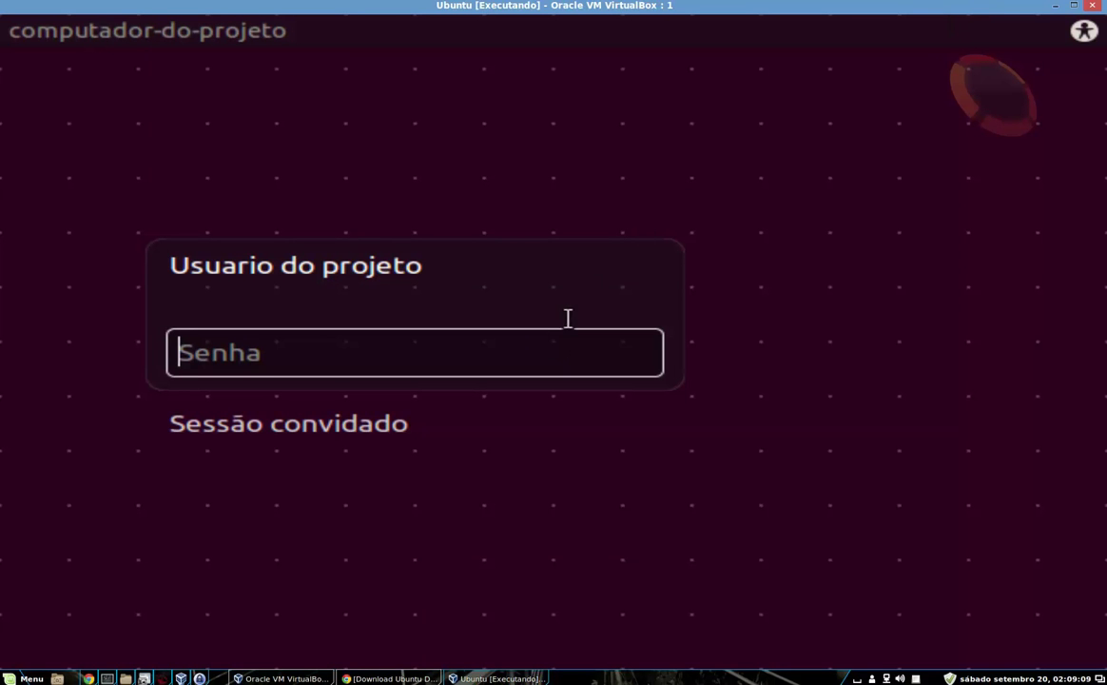
text(•••••)
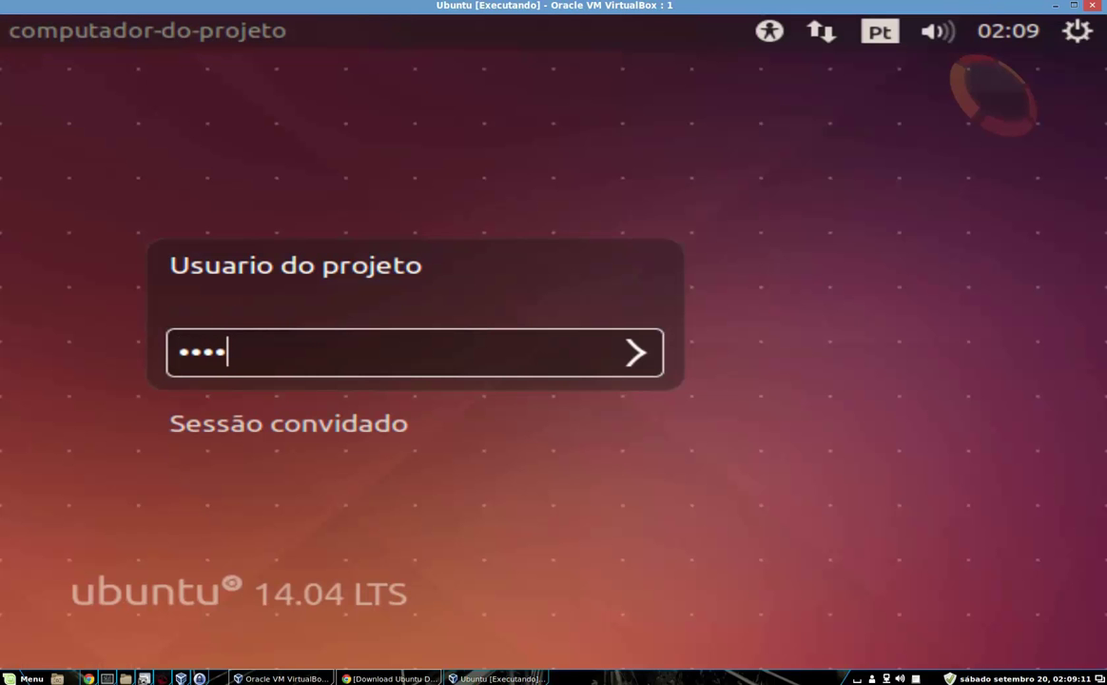
key(Return)
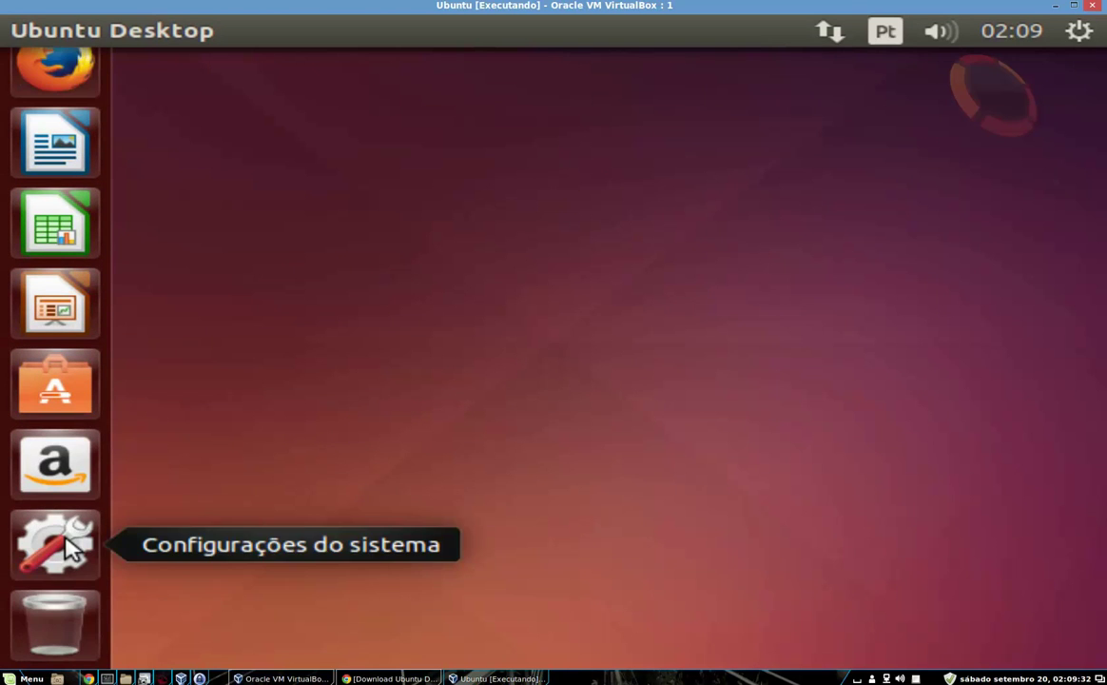
In System Settings > Monitores, keep Resolução at 640 x 480 (4:3), then open the Dash
click(65, 539)
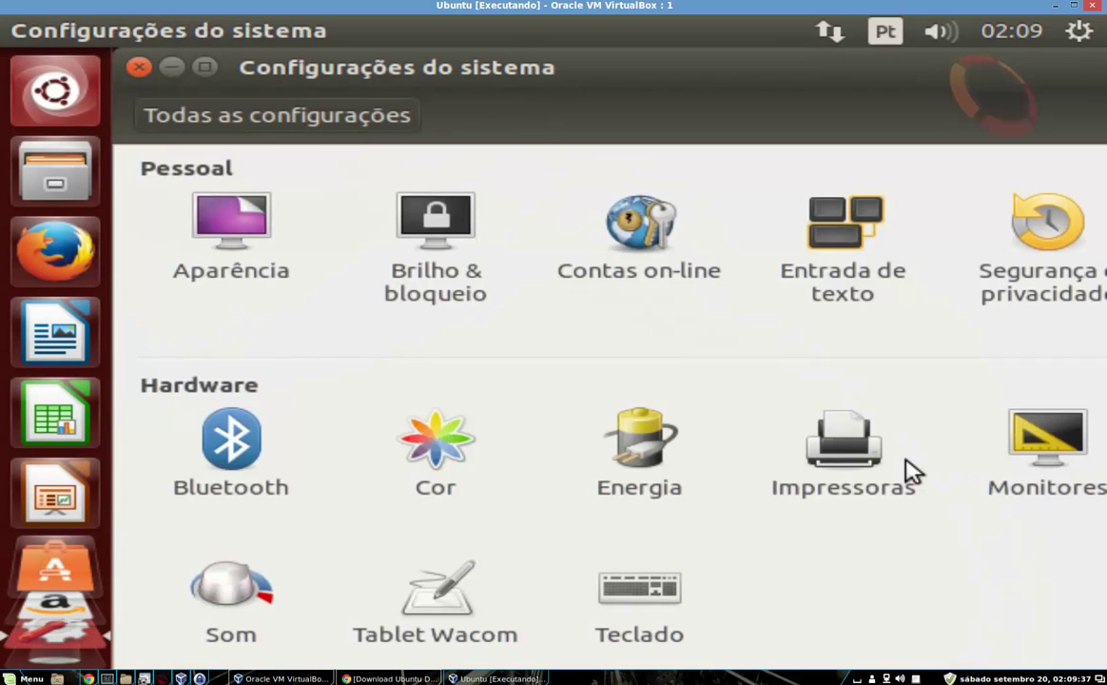
click(1025, 449)
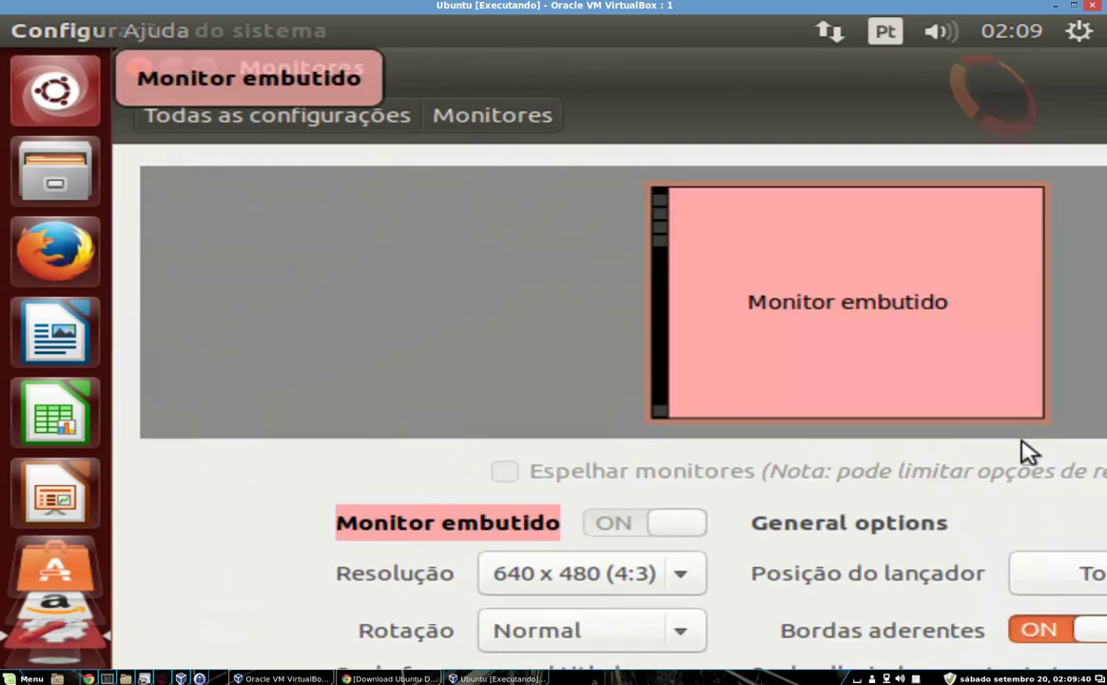
click(681, 573)
click(681, 573)
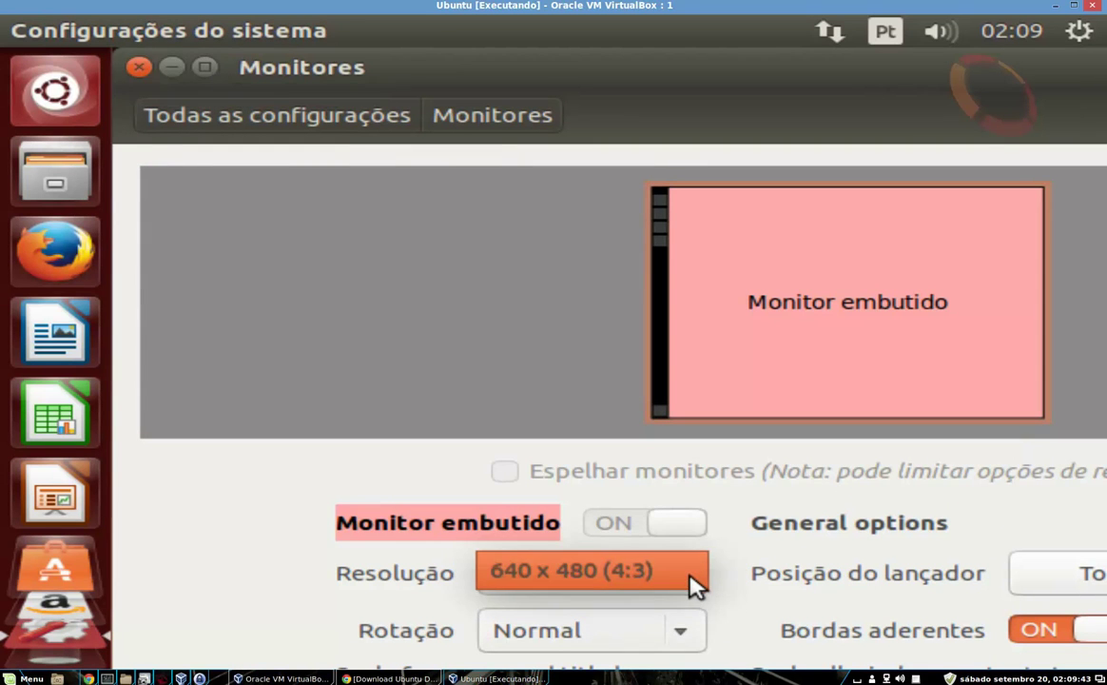
click(681, 573)
click(681, 573)
click(681, 574)
click(694, 582)
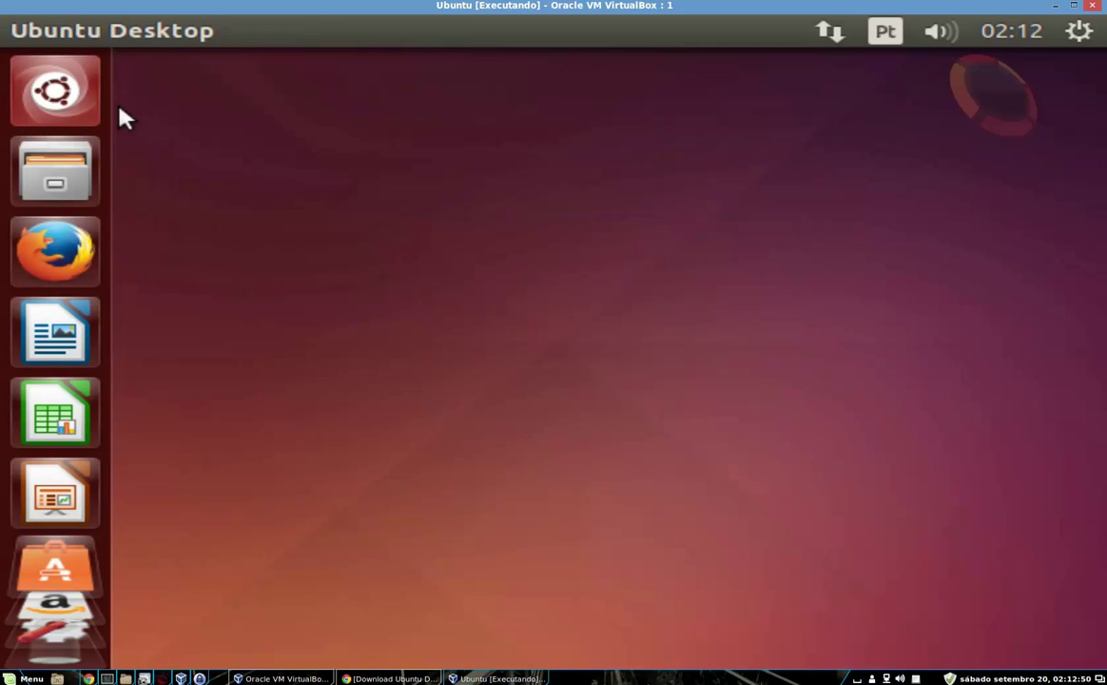
click(100, 107)
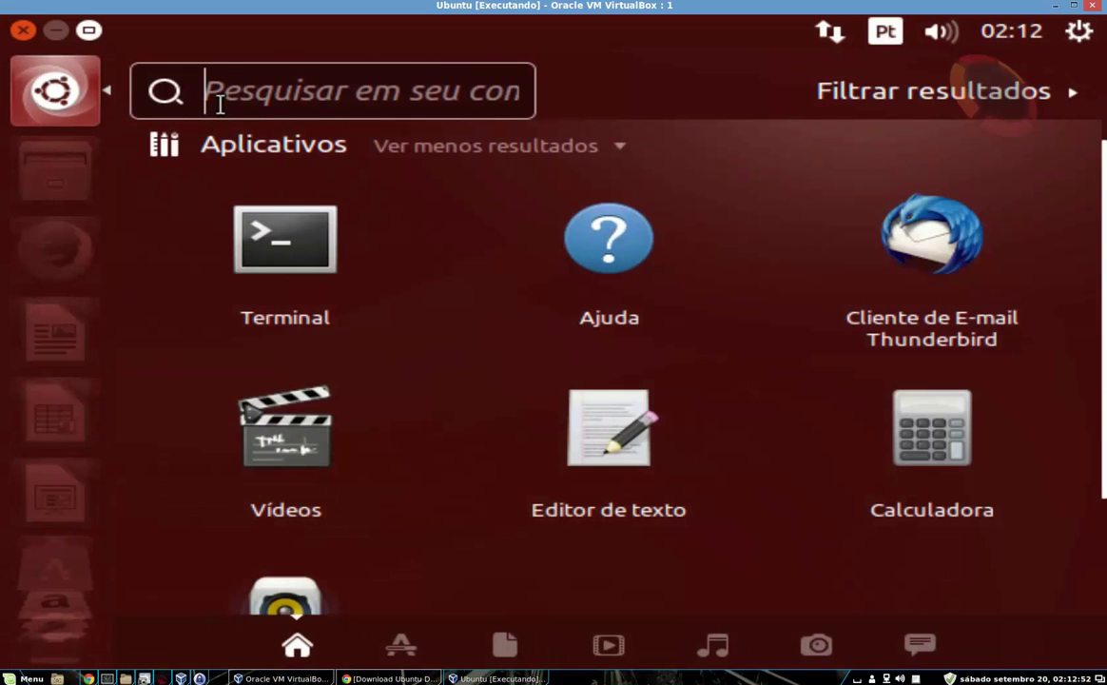
Search the Dash for 'soft' and open the Drivers adicionais page
text(soft)
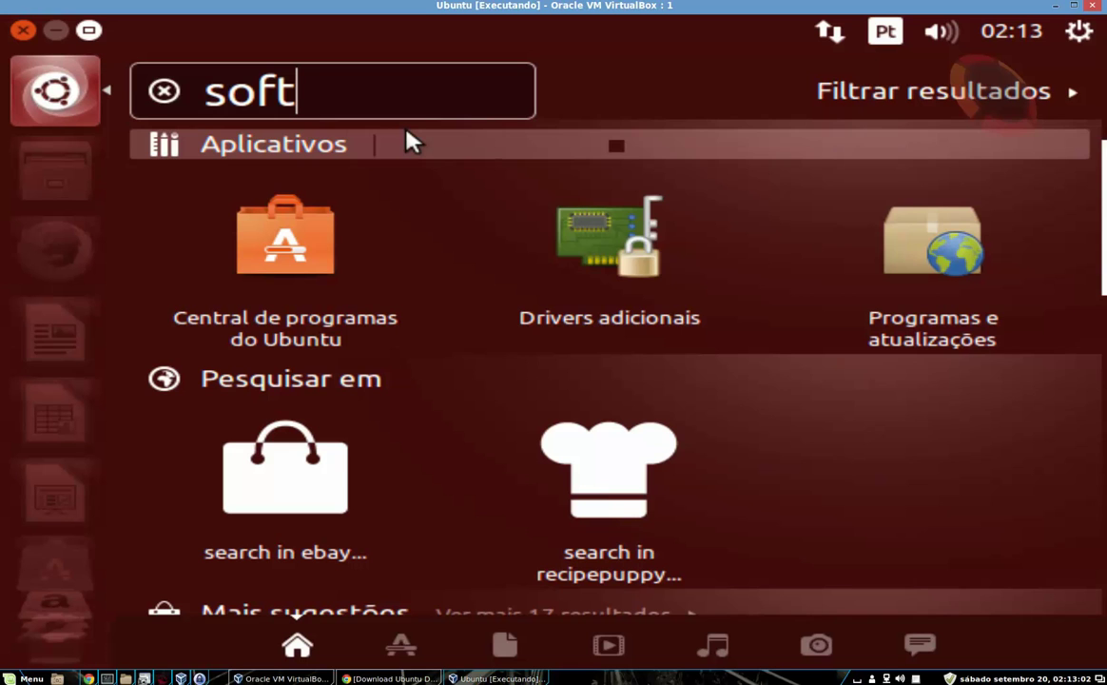
click(652, 218)
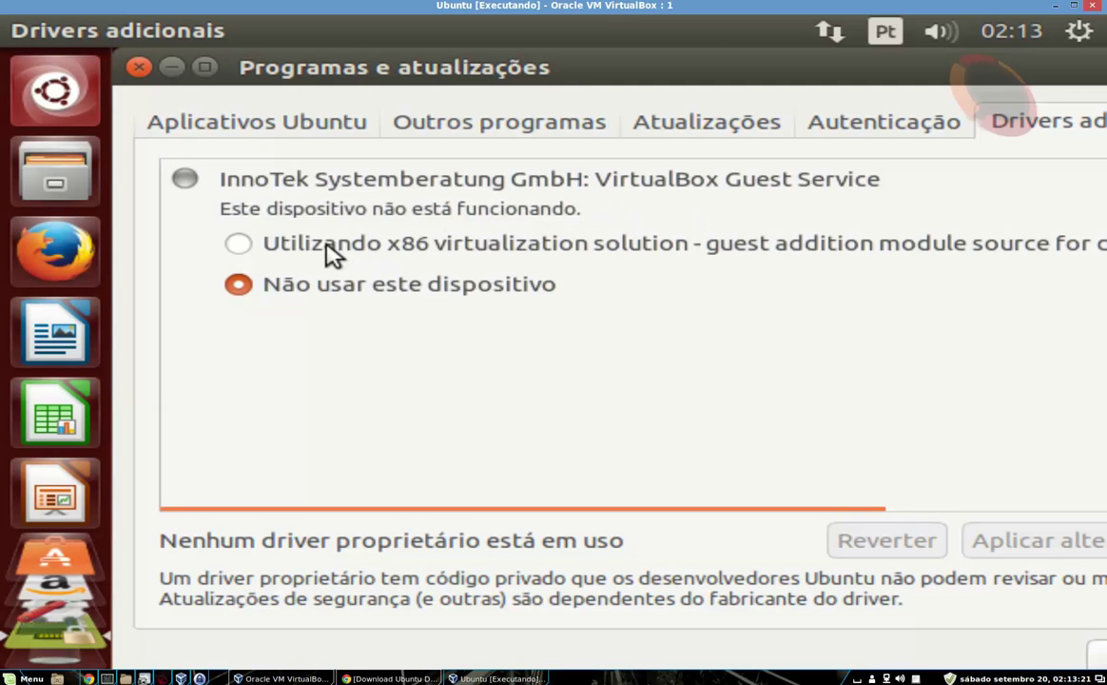
Switch VirtualBox Guest Service to the x86 virtualization solution driver and apply it with the password
click(239, 243)
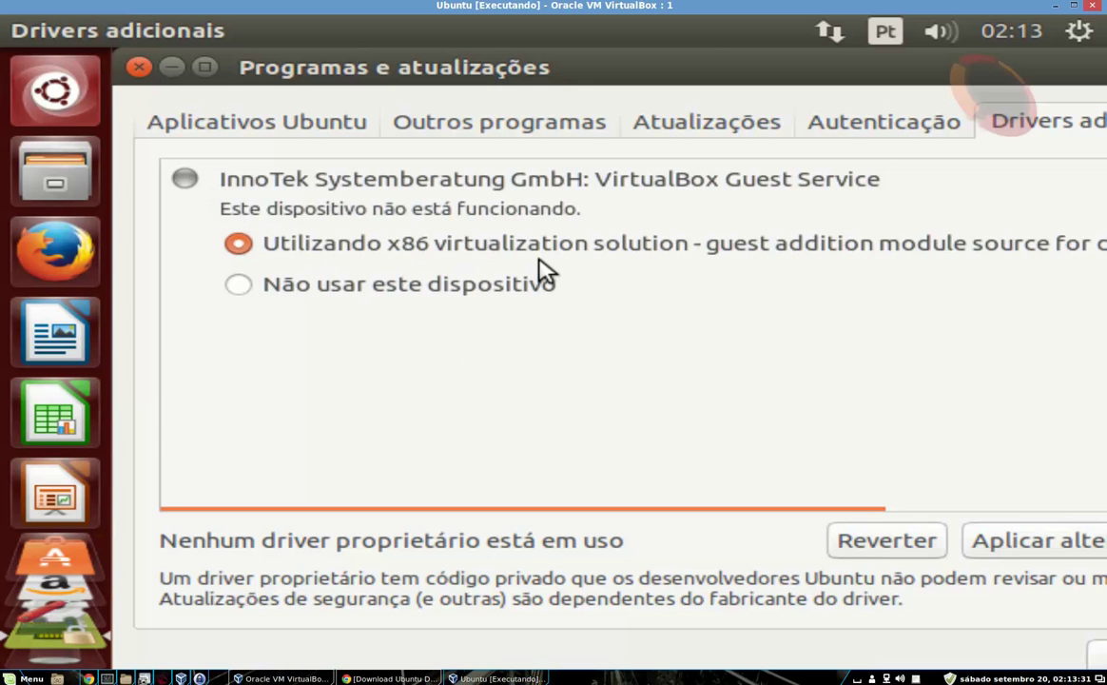
mouse_move(791, 520)
drag(791, 521, 747, 570)
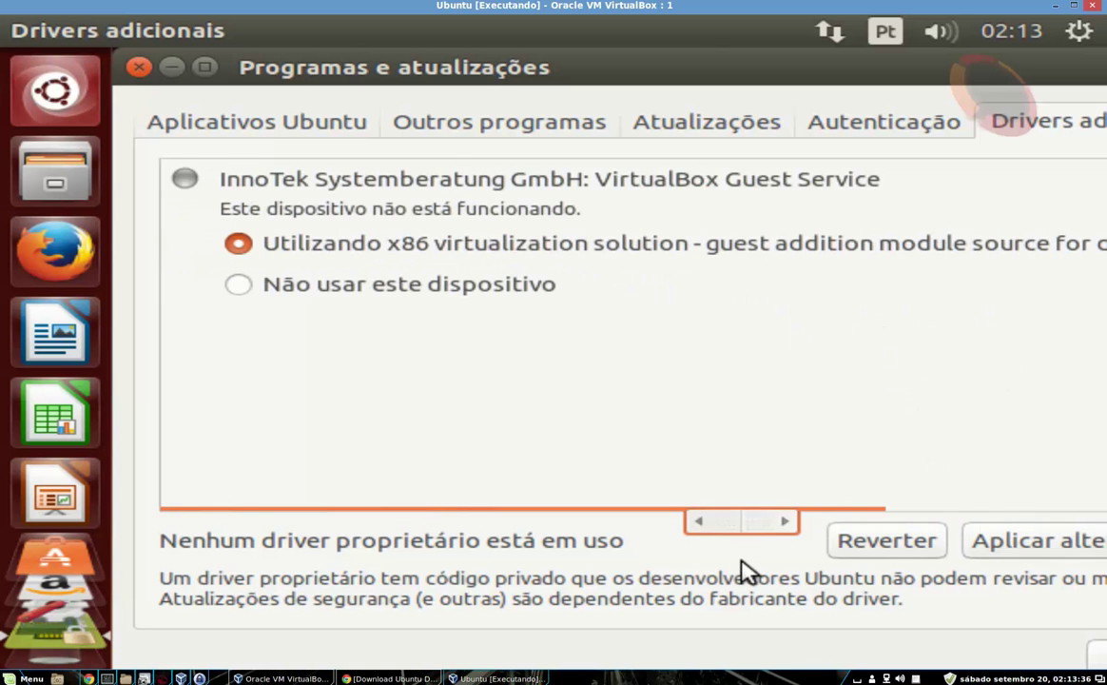
click(1032, 545)
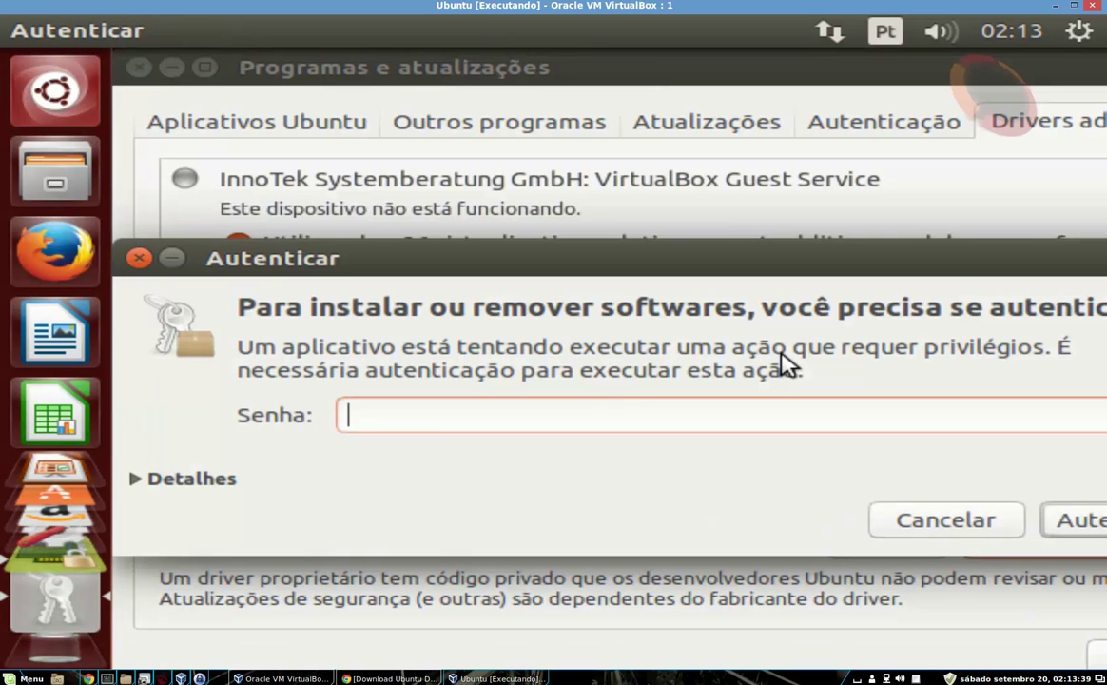
text(••••••)
key(Return)
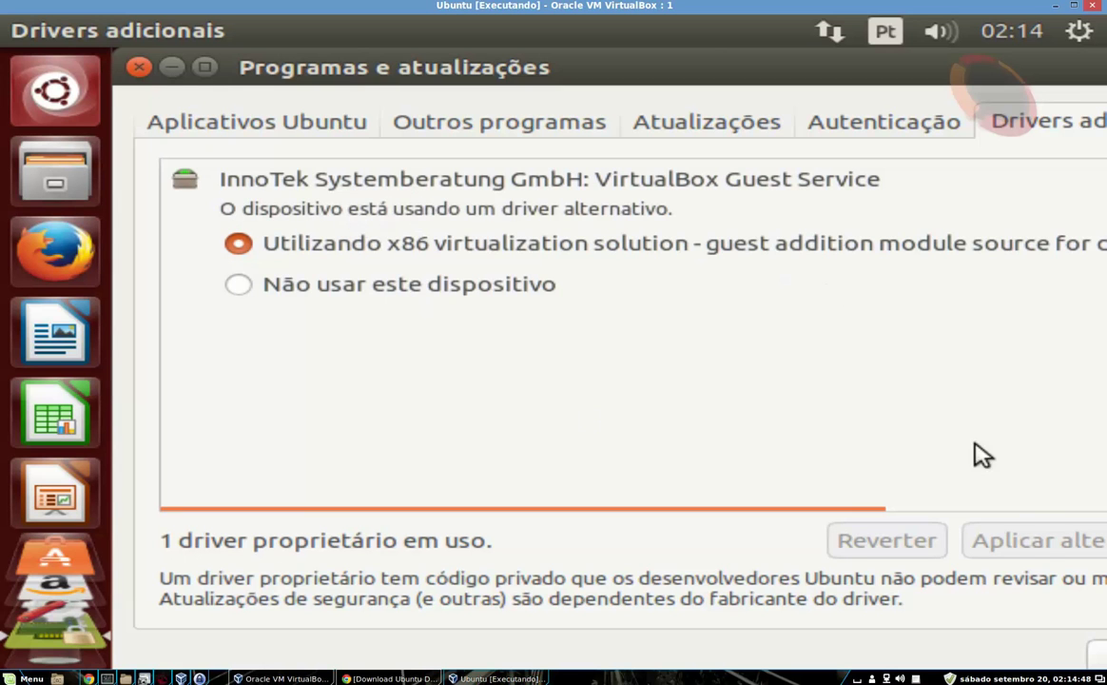
drag(893, 62, 718, 62)
Close Programas e atualizações and confirm Monitores still offers only 640 x 480 (4:3)
click(954, 656)
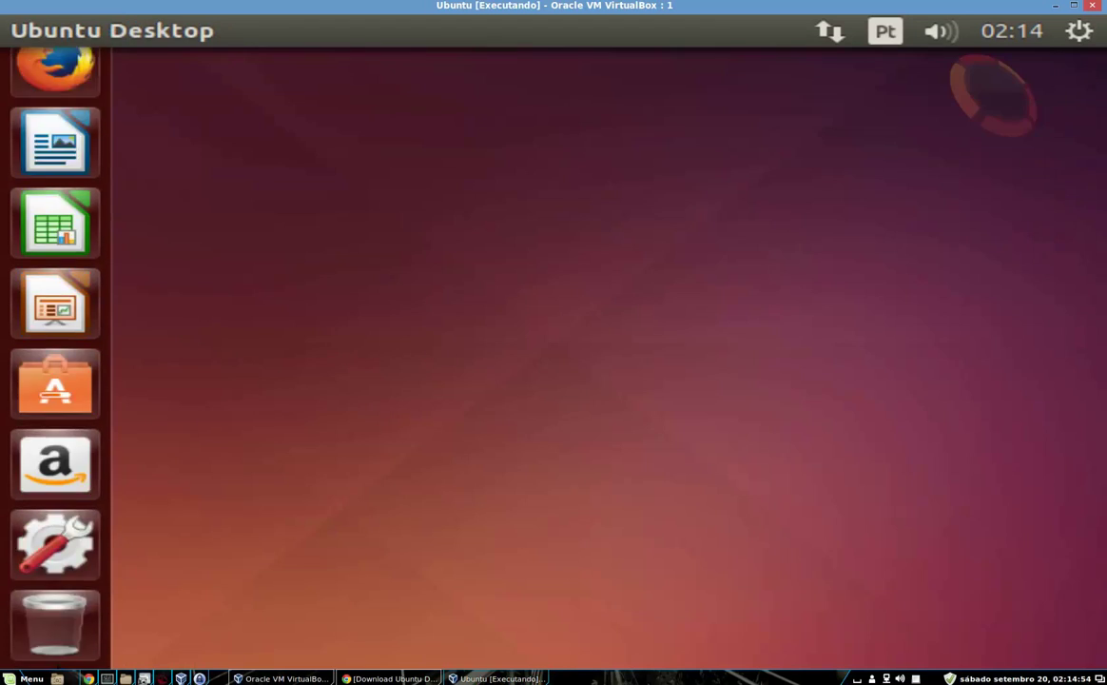
click(38, 561)
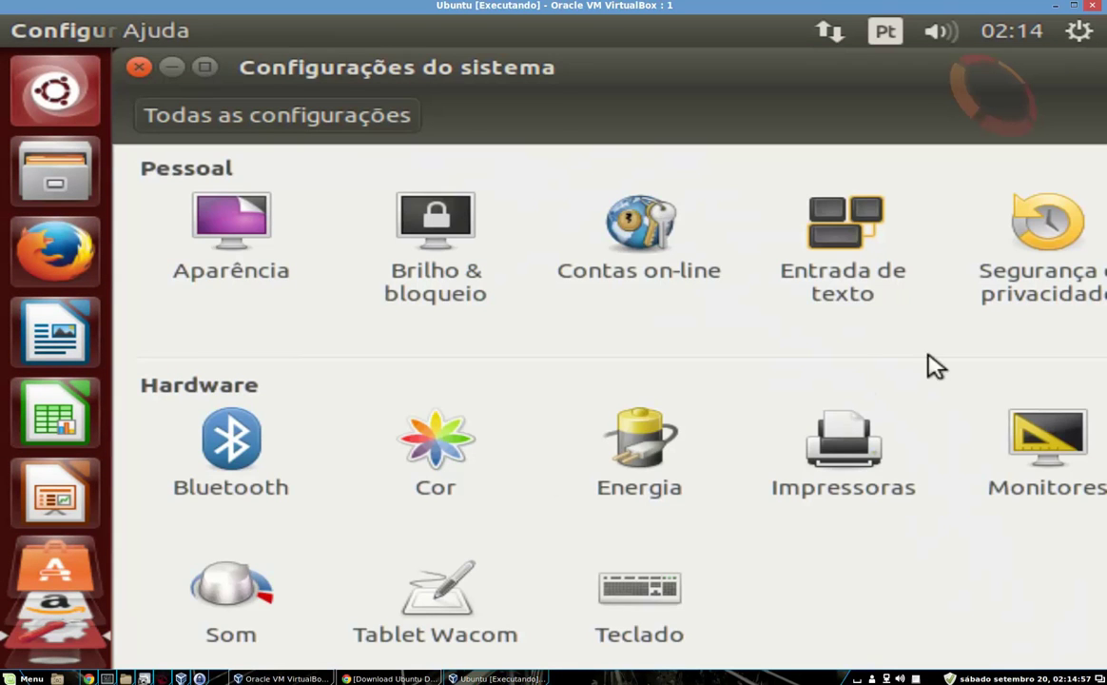
click(1044, 441)
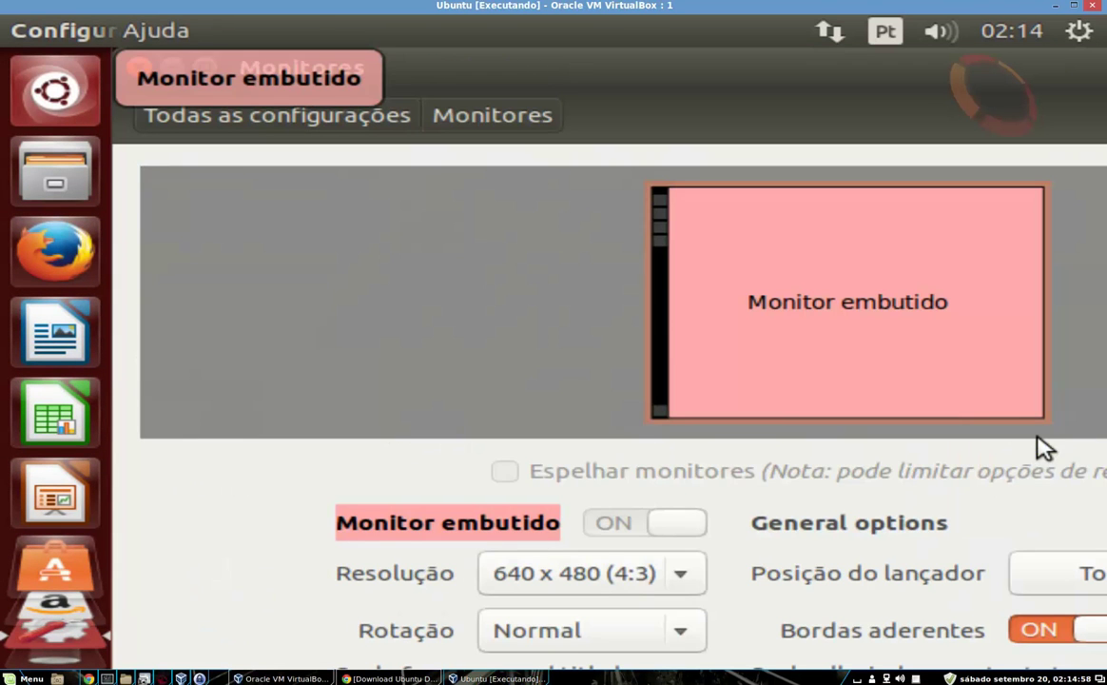
click(699, 580)
click(699, 580)
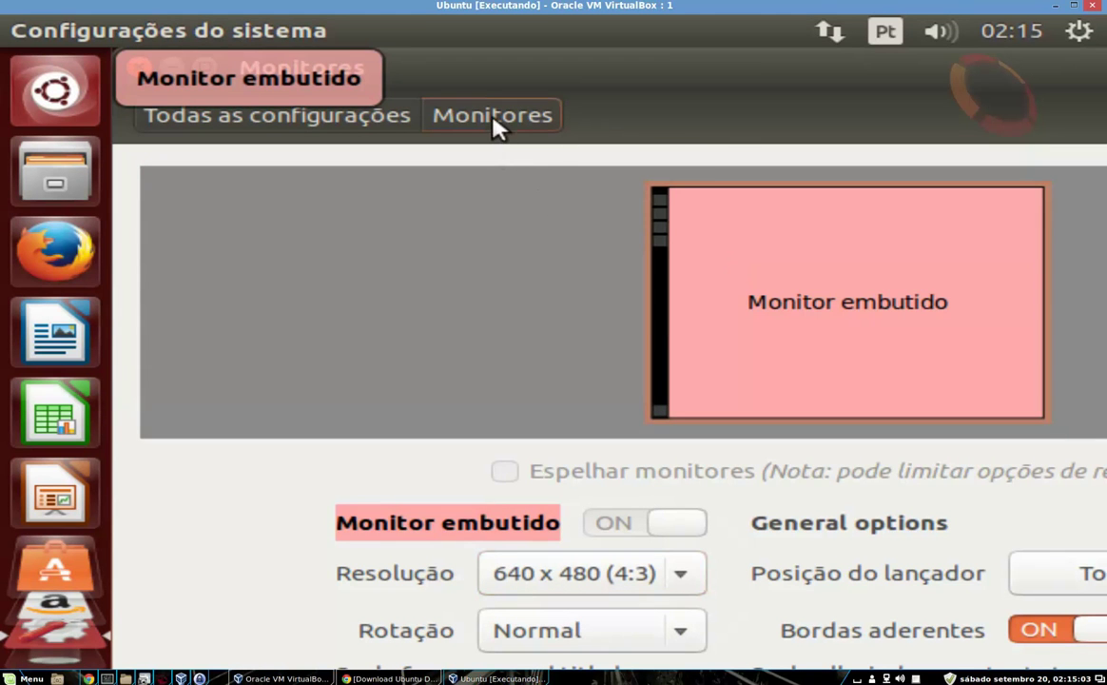
click(139, 75)
click(1073, 37)
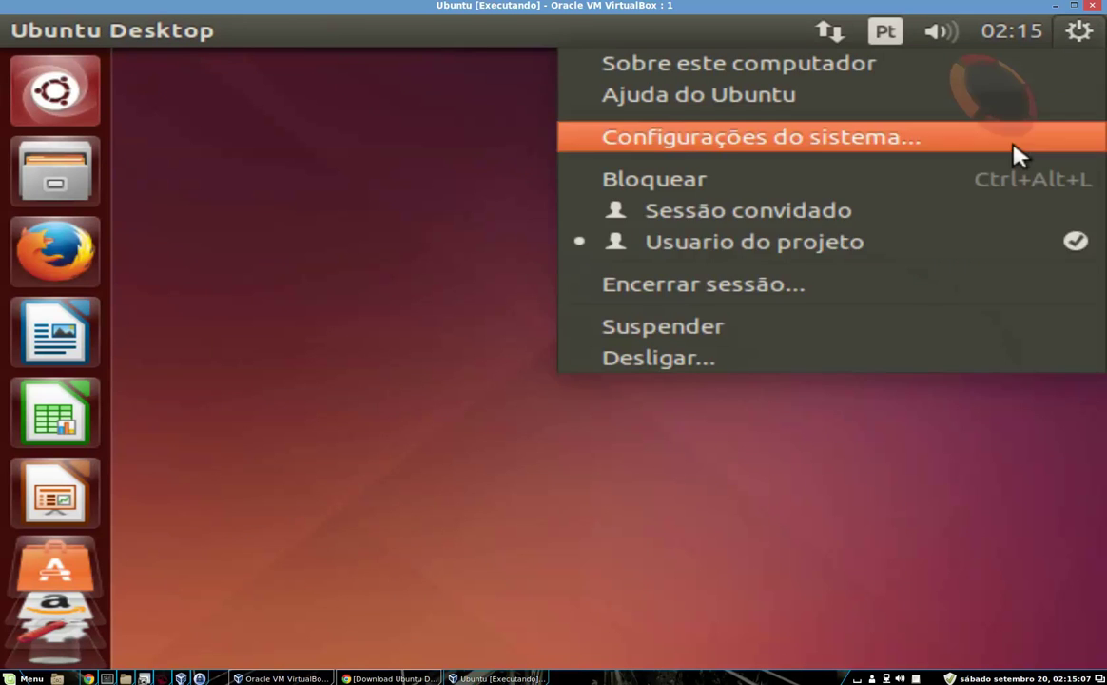
Restart Ubuntu via the gear menu's Desligar > Reiniciar and log back in with the account password
click(734, 361)
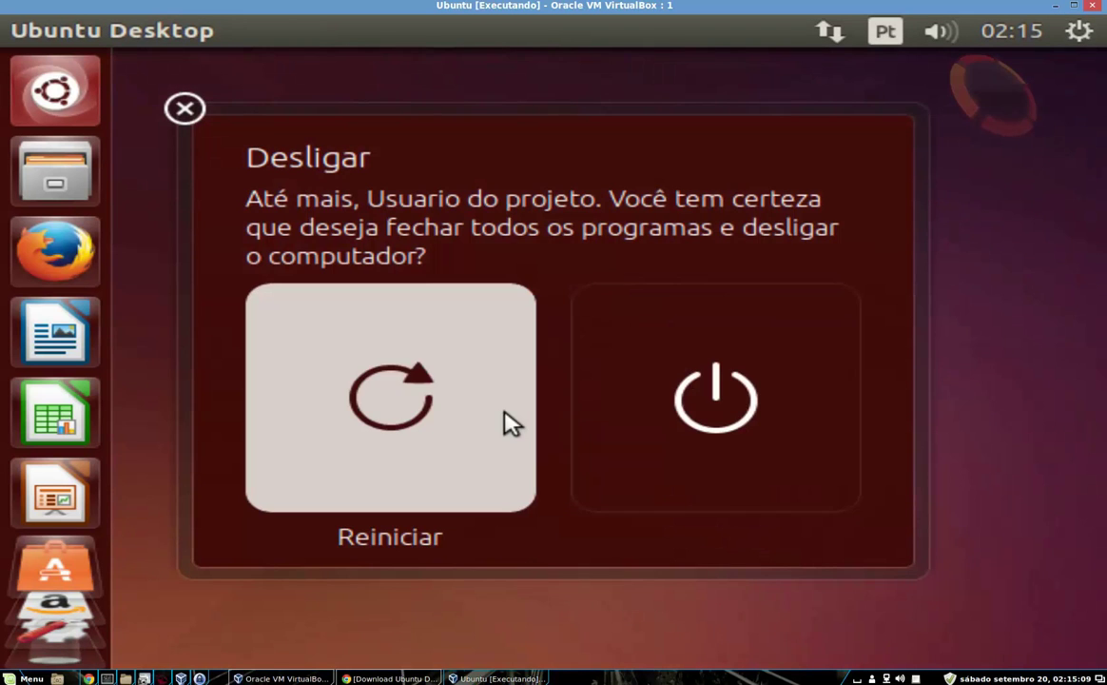
click(512, 422)
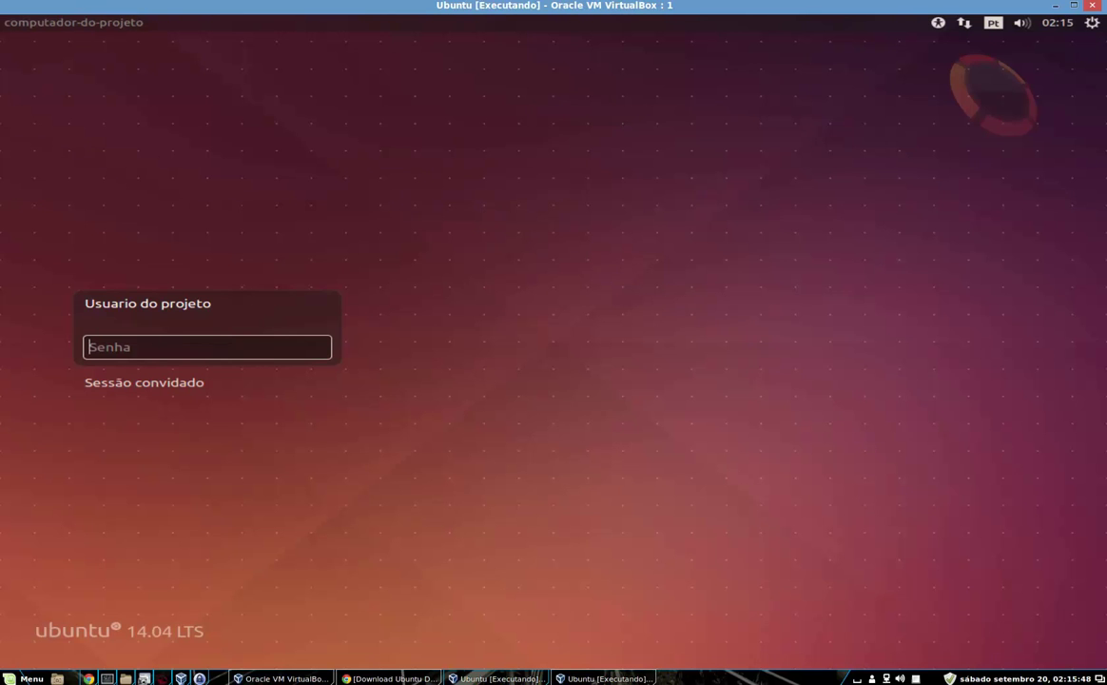
text(••••••)
key(Return)
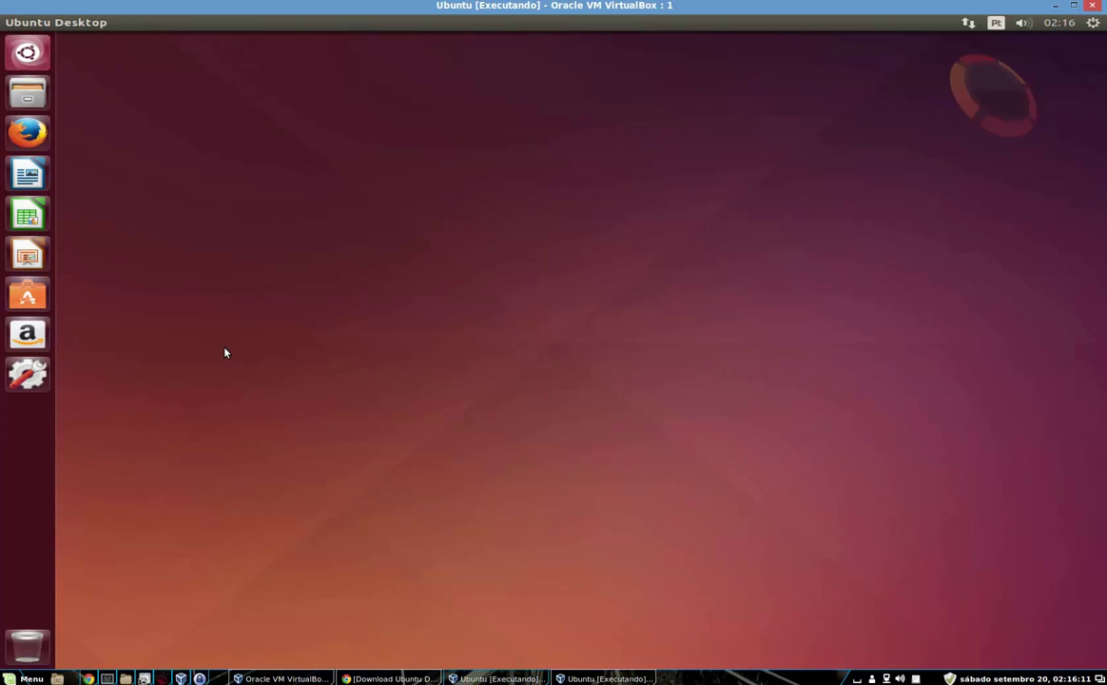
right_click(405, 255)
click(171, 319)
click(29, 373)
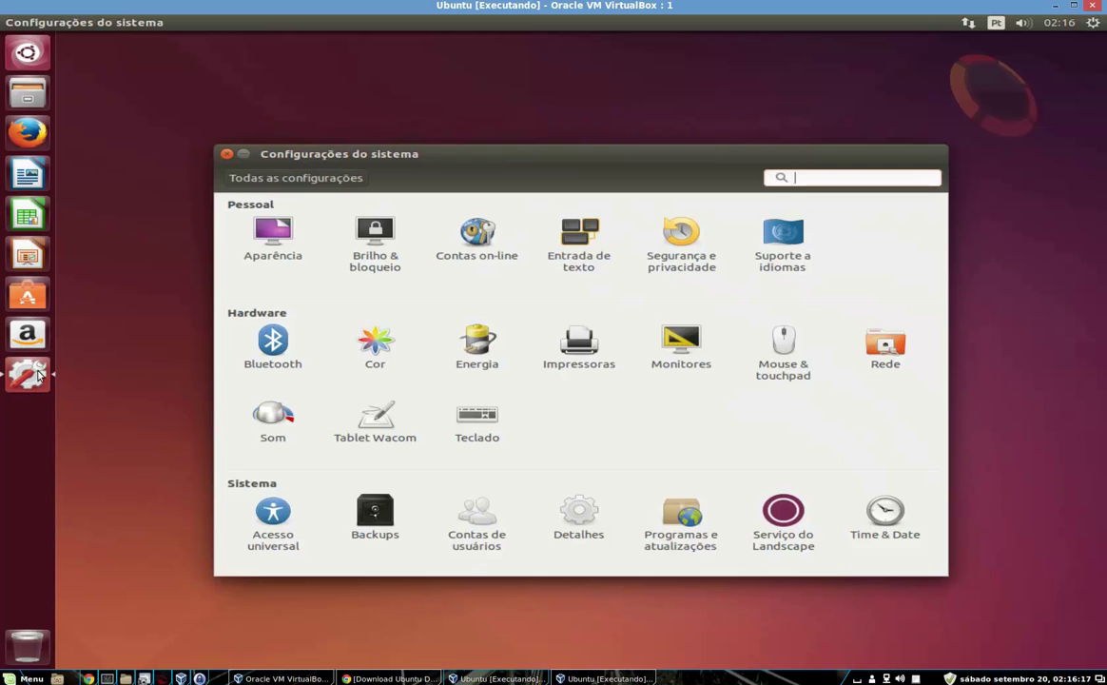
click(681, 344)
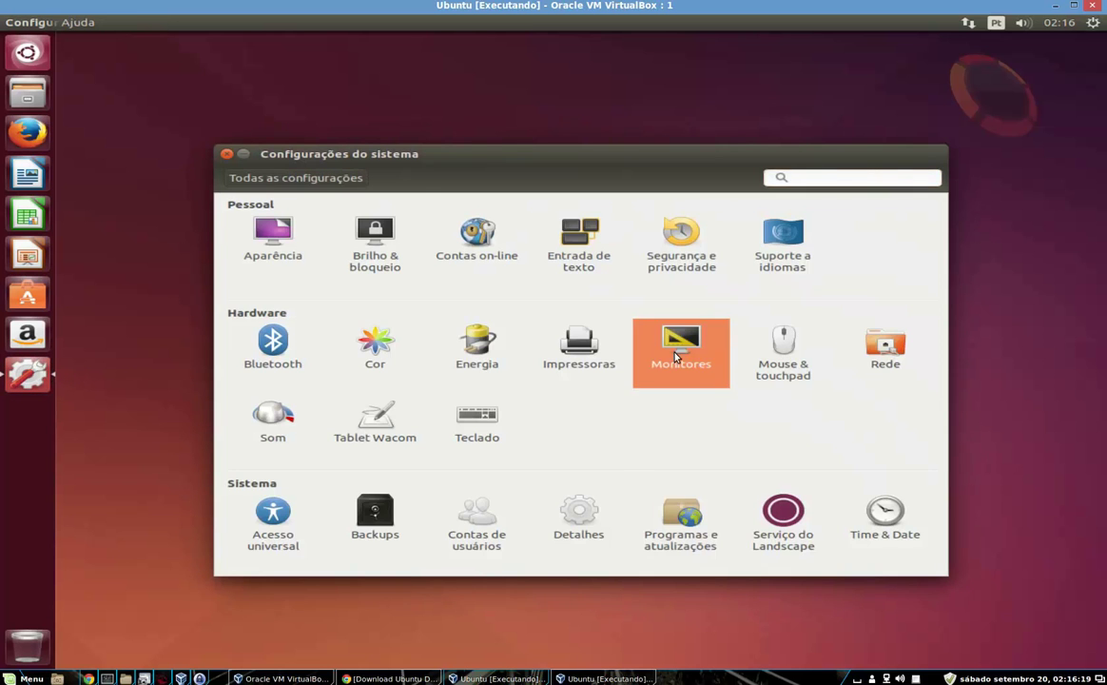
click(507, 413)
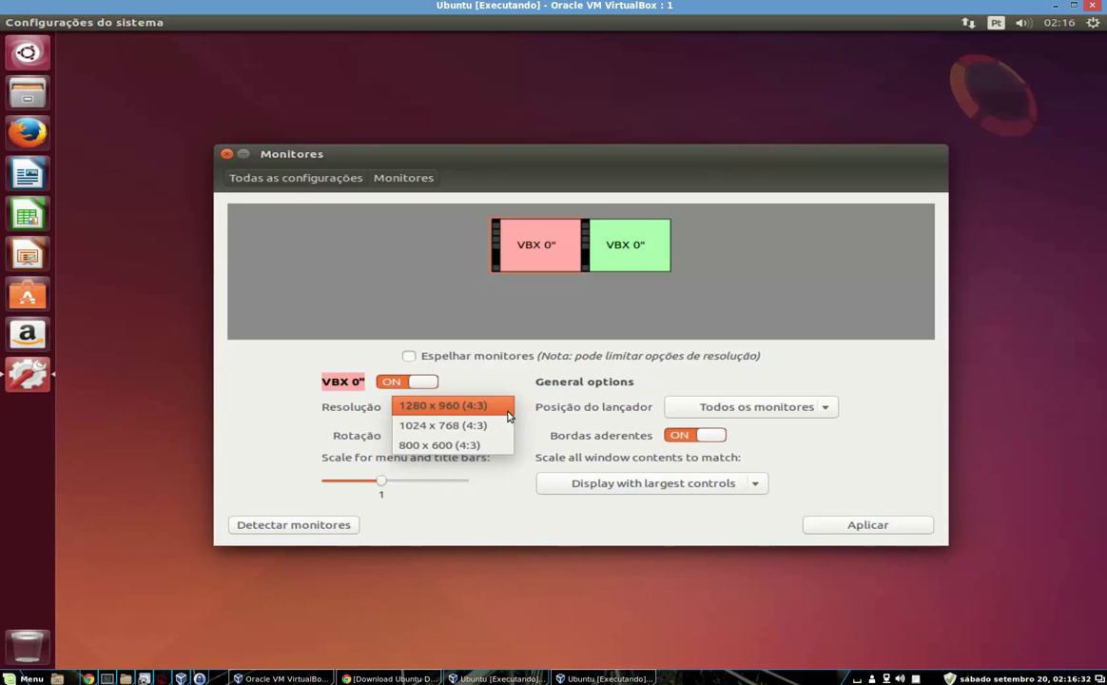
click(511, 524)
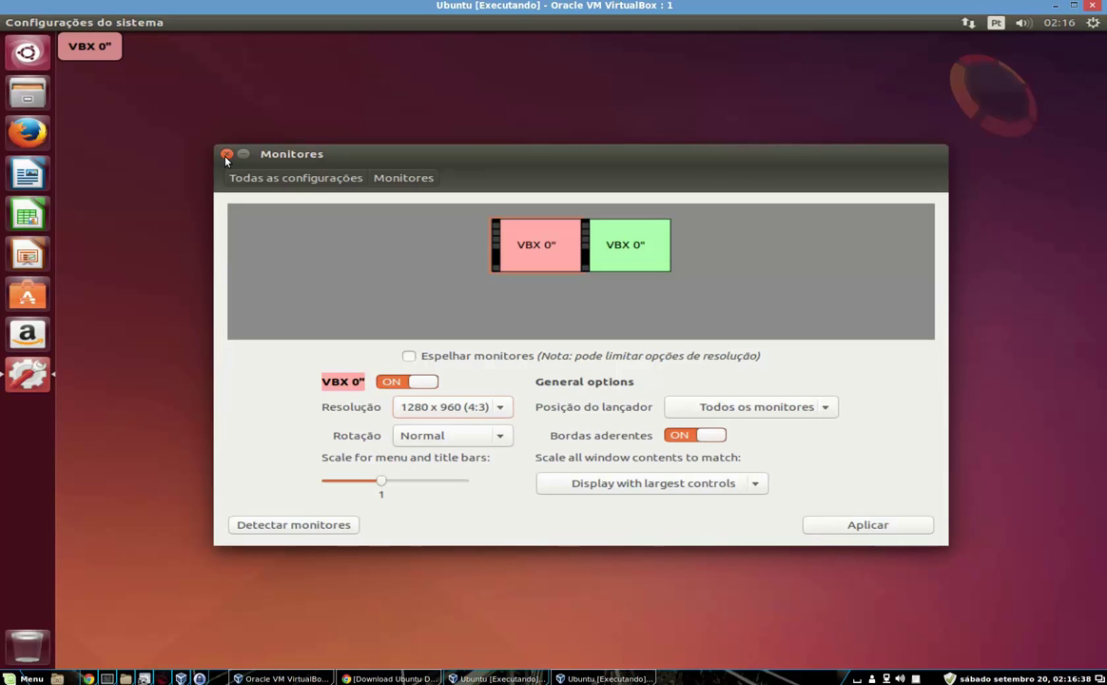
click(226, 155)
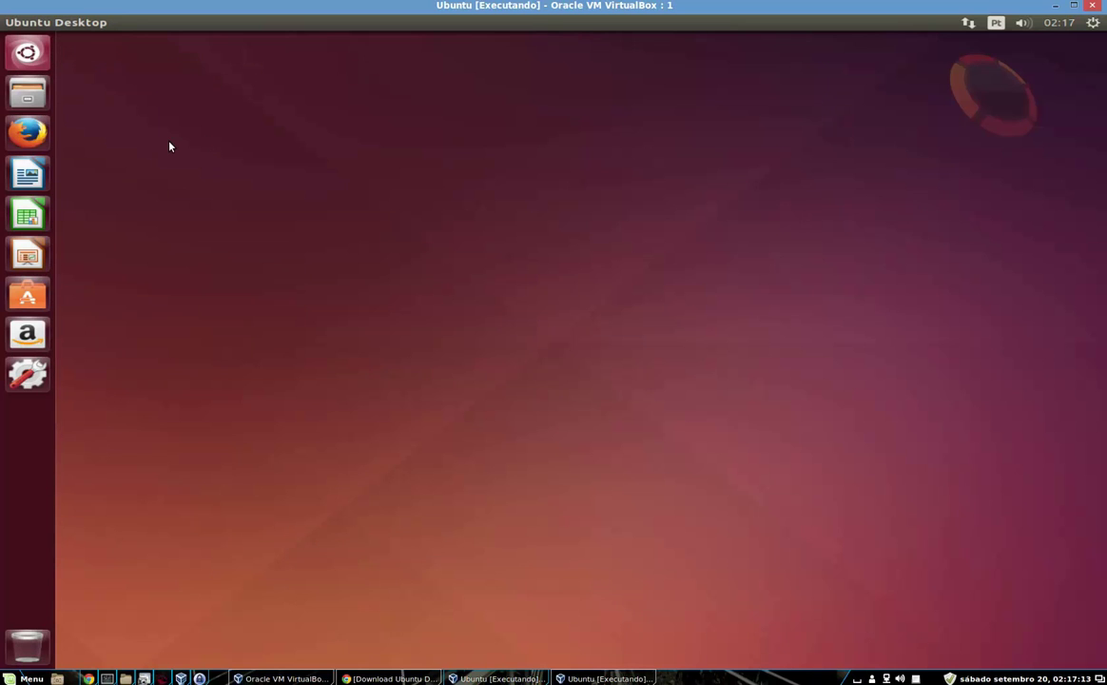
Try Dash searches for 'termi', 'drive' and 'projeto root'
click(29, 53)
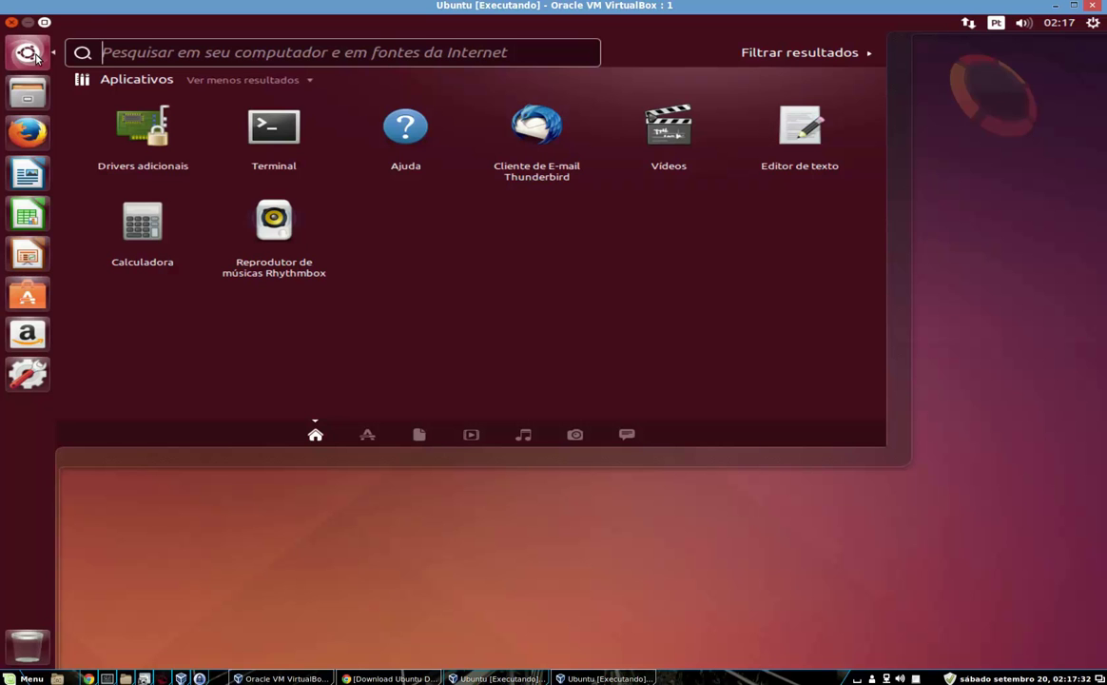
text(termi)
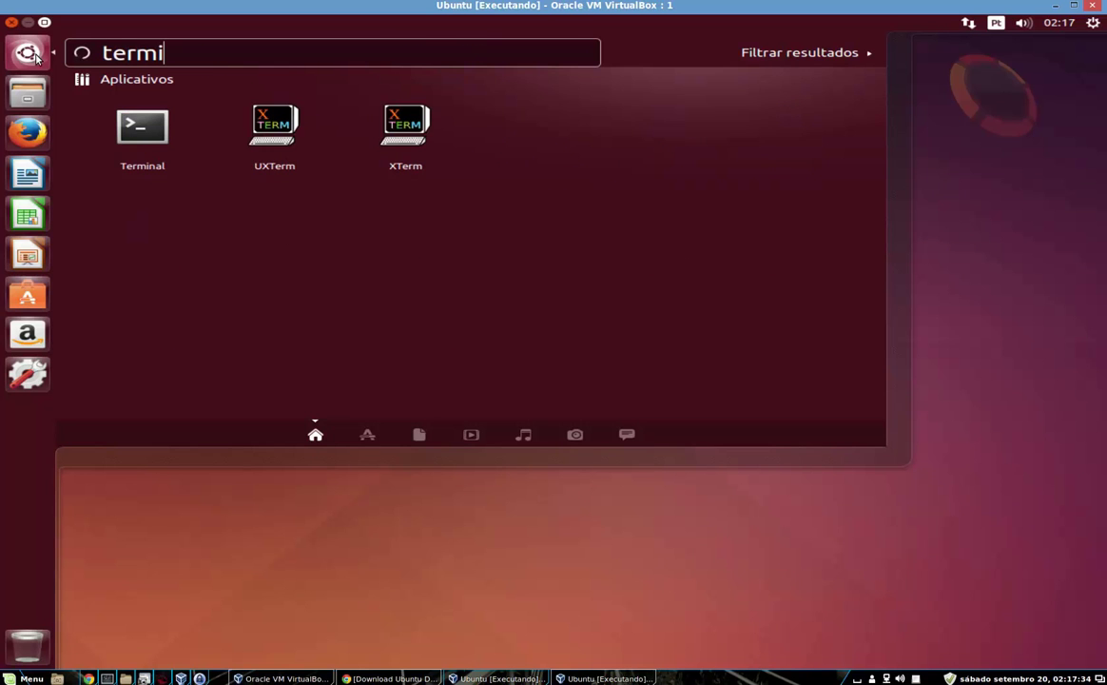
key(BackSpace)
key(BackSpace)
key(BackSpace)
key(BackSpace)
key(BackSpace)
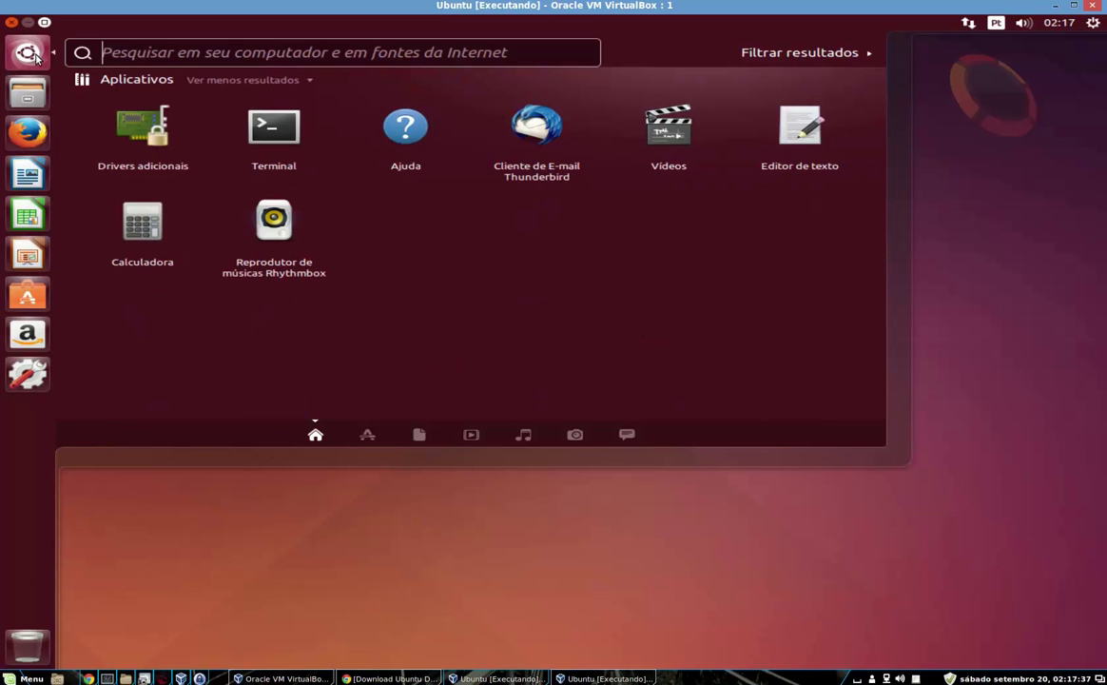
text(drive)
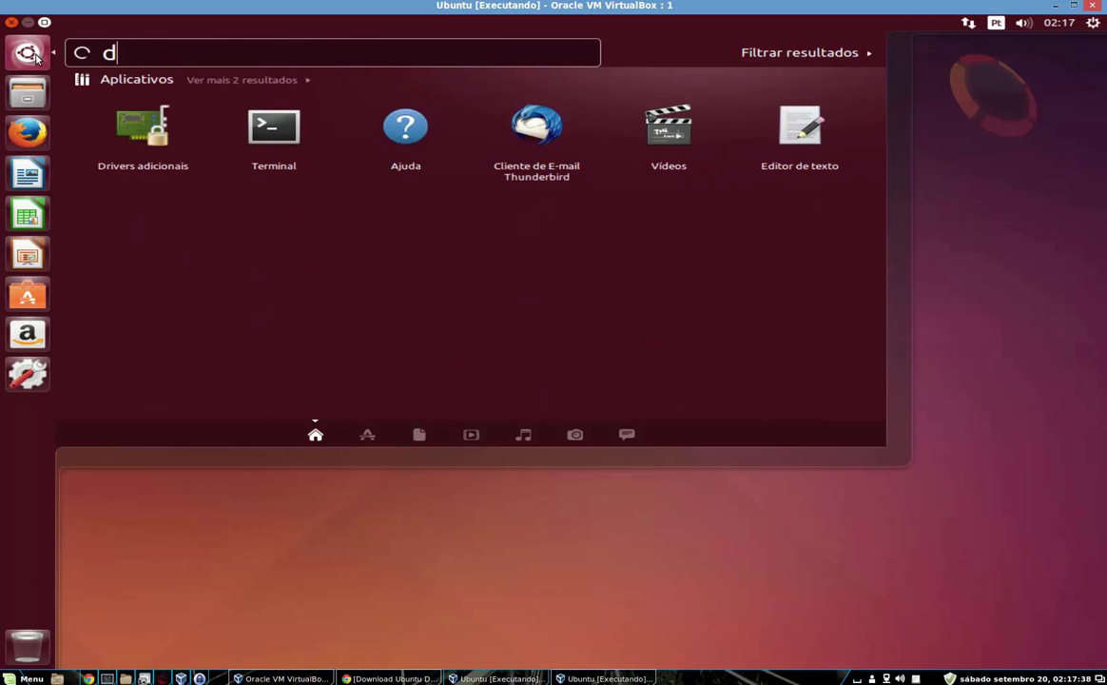
key(BackSpace)
key(BackSpace)
key(BackSpace)
key(BackSpace)
key(BackSpace)
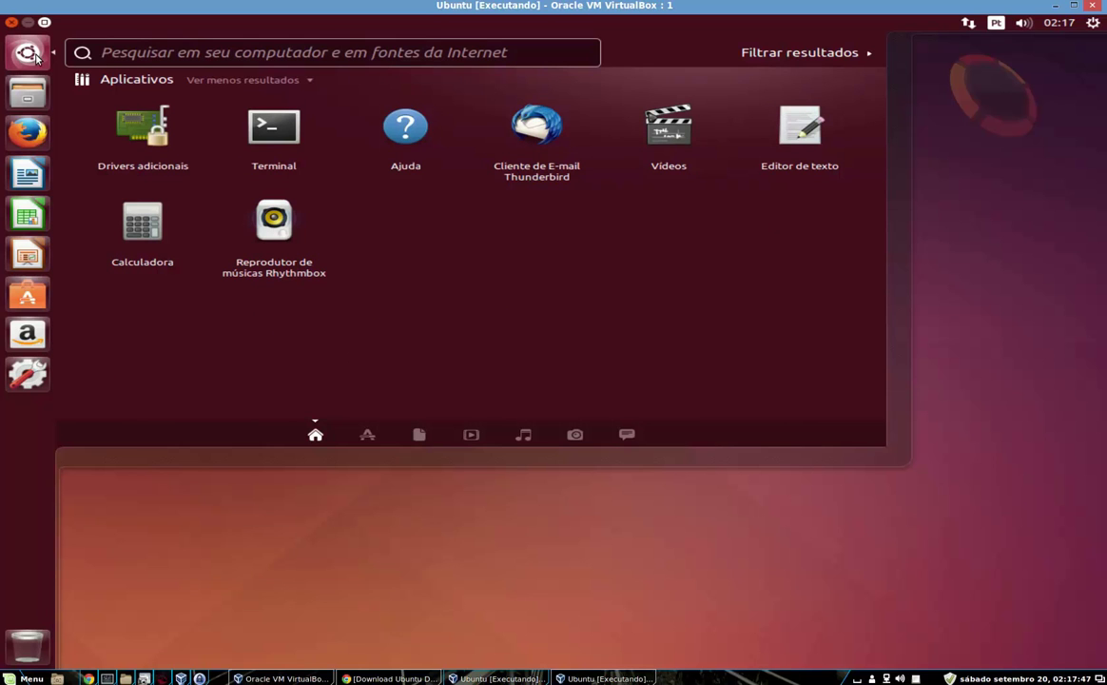
text(projeto root)
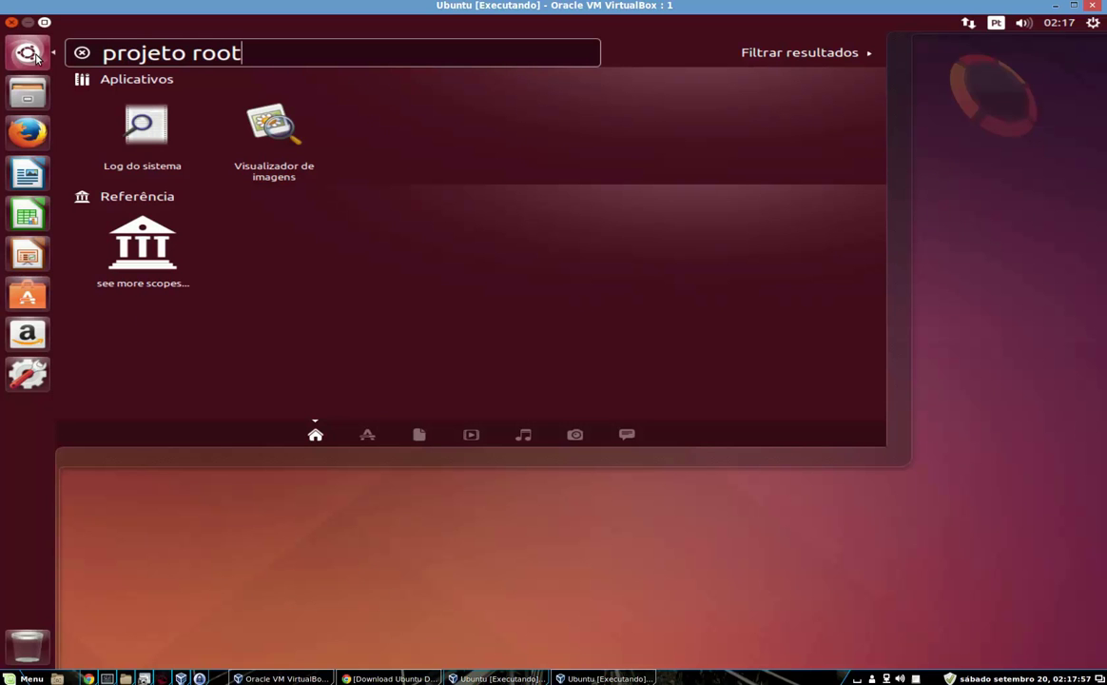
key(BackSpace)
key(BackSpace)
key(BackSpace)
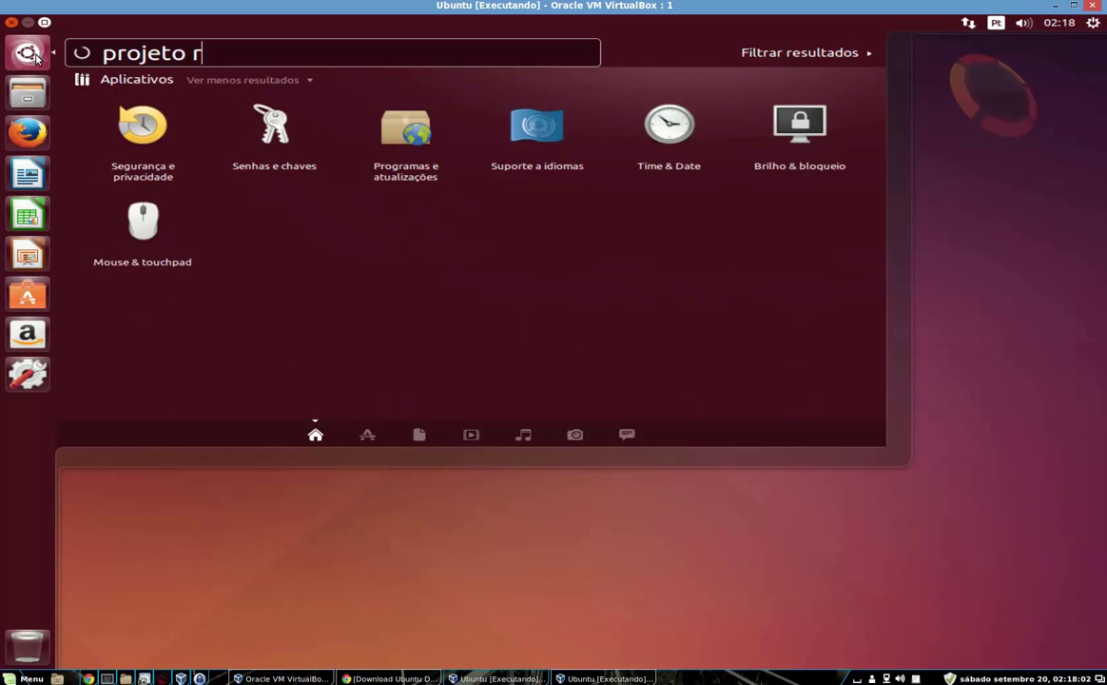
key(BackSpace)
key(BackSpace)
key(BackSpace)
key(BackSpace)
key(BackSpace)
key(BackSpace)
key(BackSpace)
key(BackSpace)
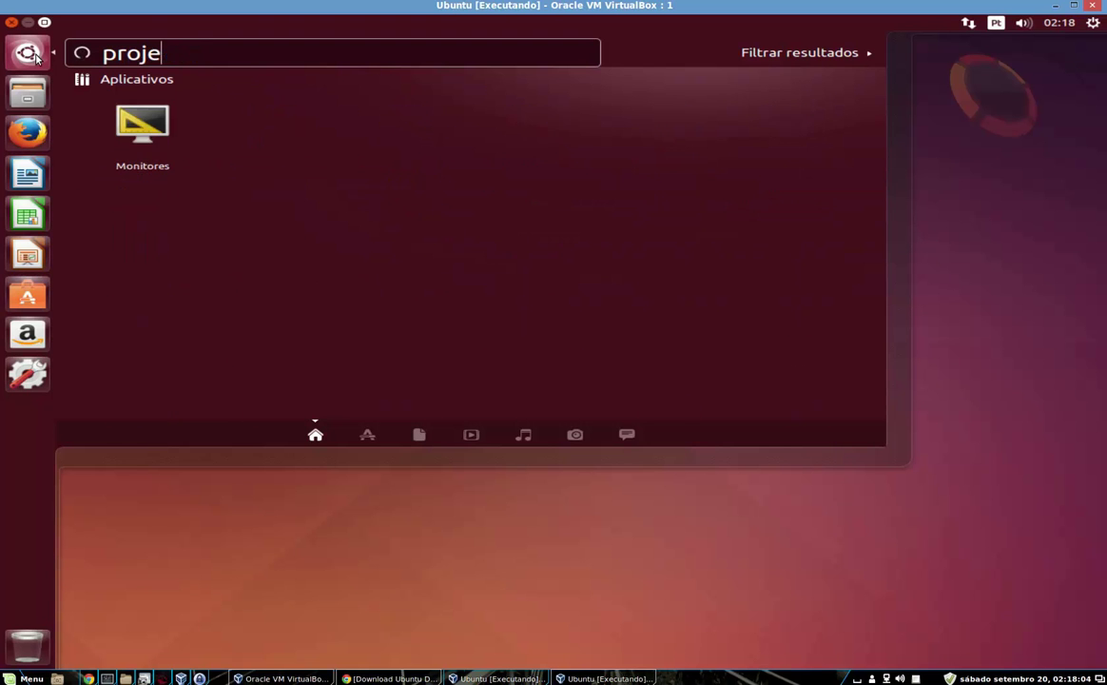
Search the Dash for 'google' and scroll down through its results
text(googlr)
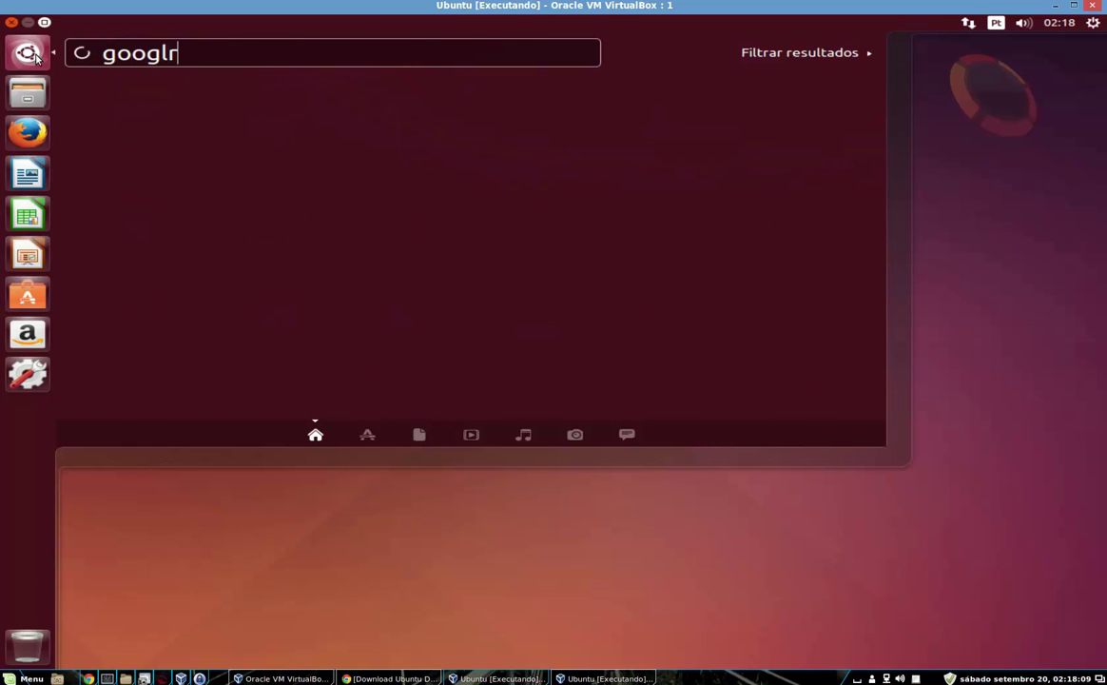
key(BackSpace)
text(e)
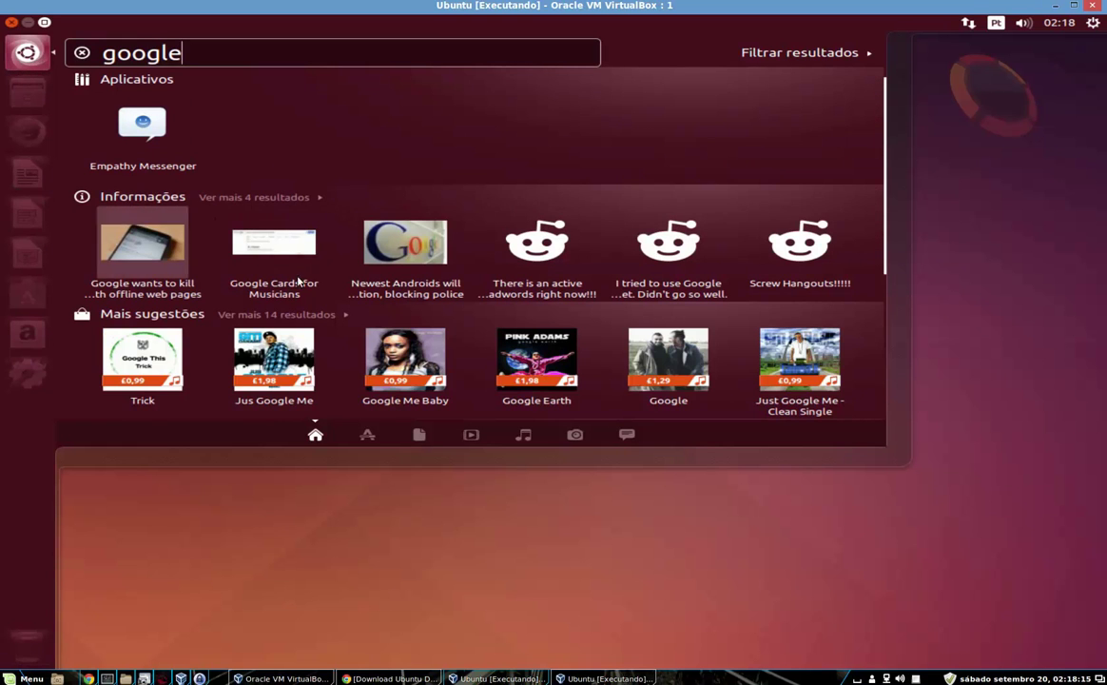
mouse_move(893, 105)
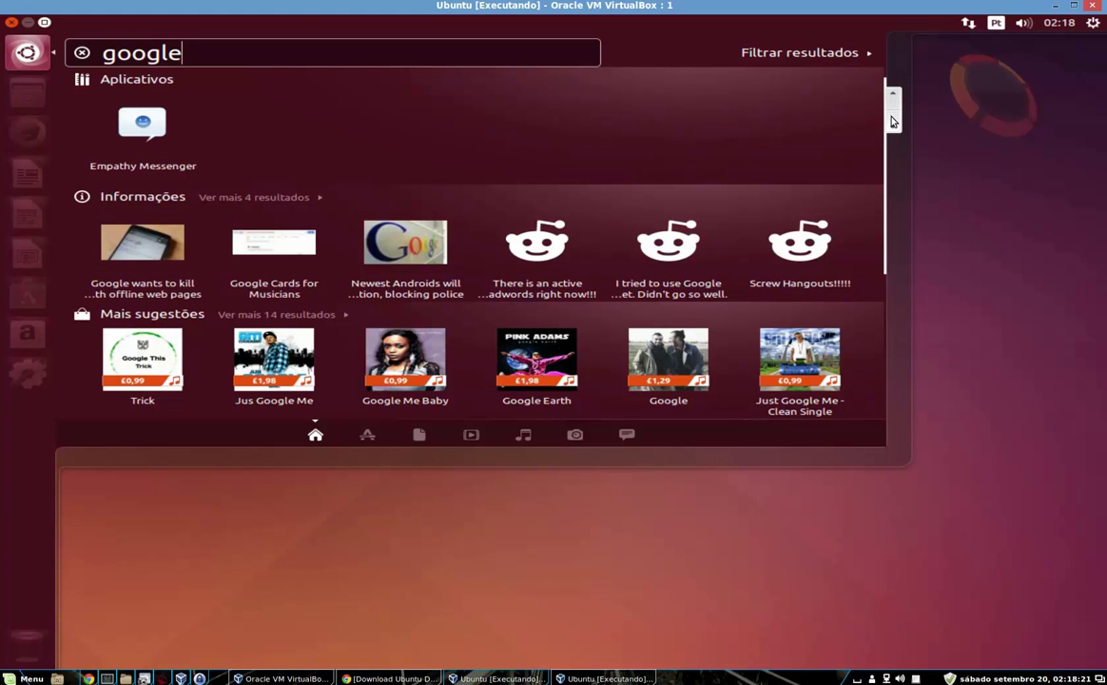
mouse_move(893, 121)
mouse_down()
mouse_move(894, 346)
mouse_move(910, 116)
mouse_up()
drag(895, 111, 894, 353)
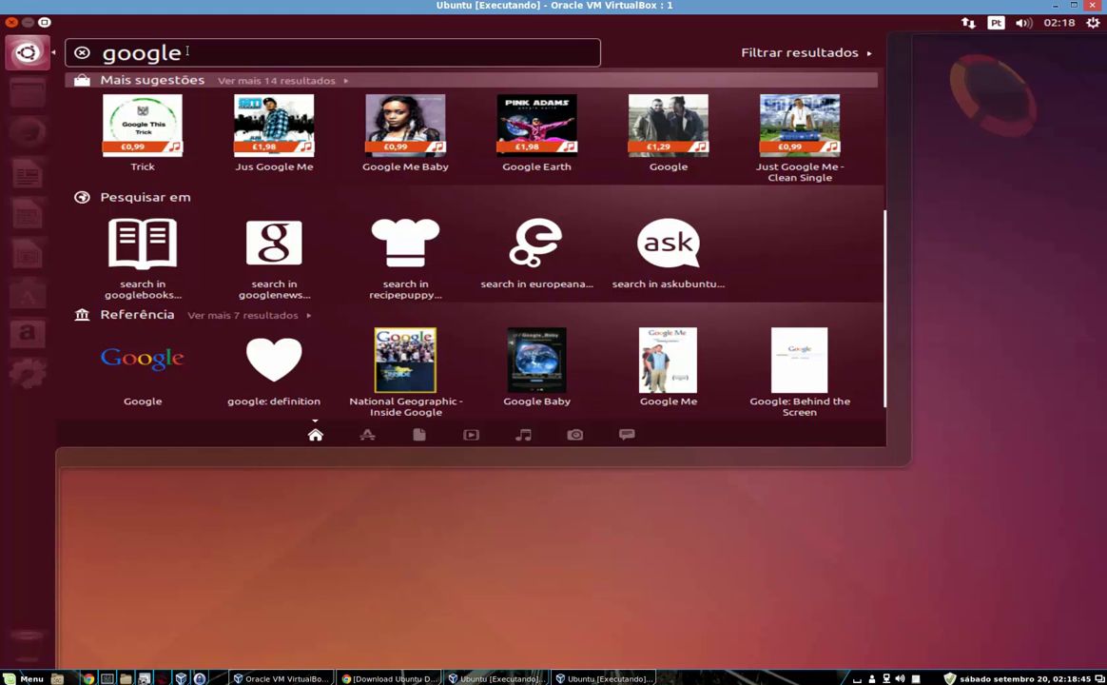
double_click(188, 50)
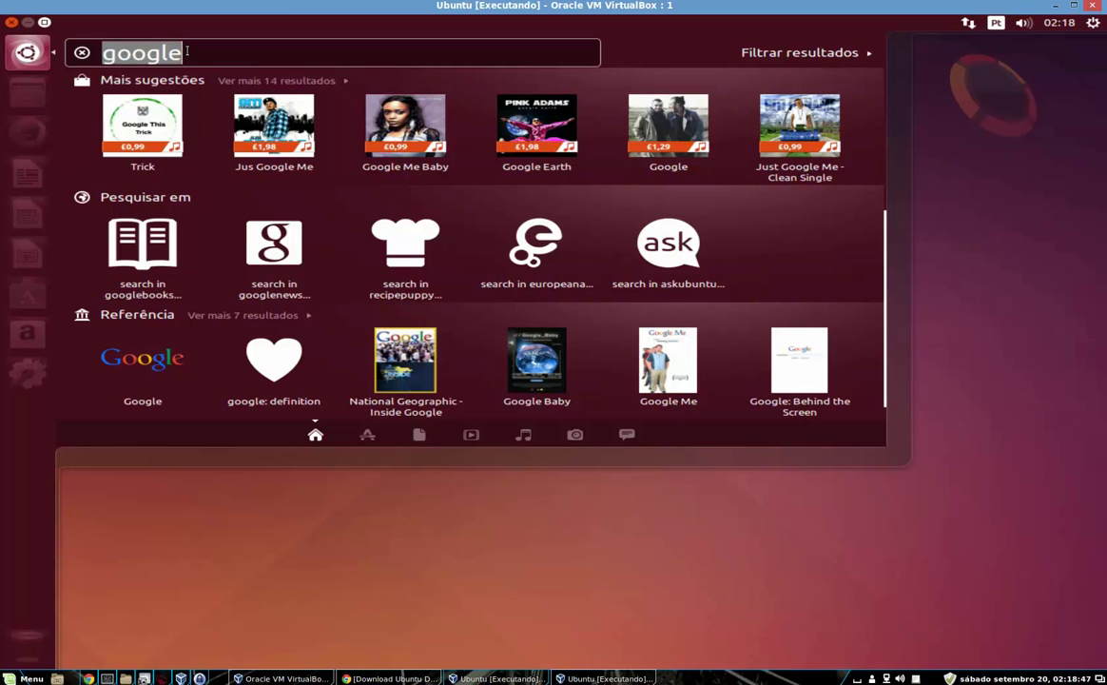
Replace the search with 'livros' and scroll through the results
key(BackSpace)
text(livros)
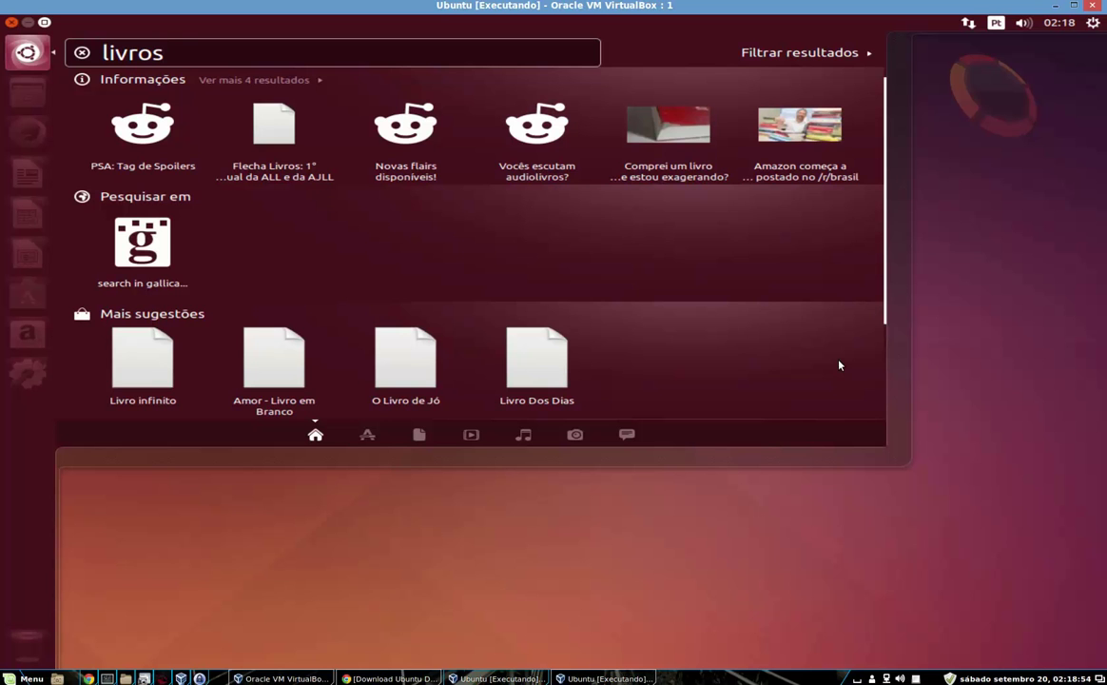
click(894, 363)
drag(894, 363, 906, 213)
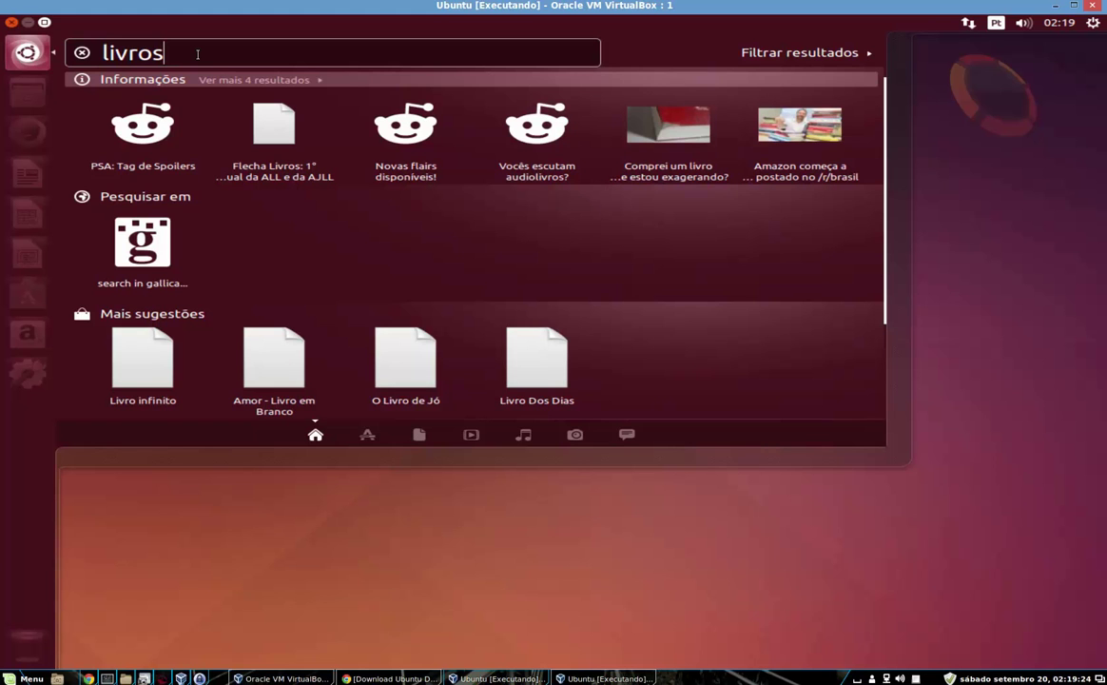
Clear the 'livros' search and close the Dash back to the desktop
double_click(198, 55)
key(BackSpace)
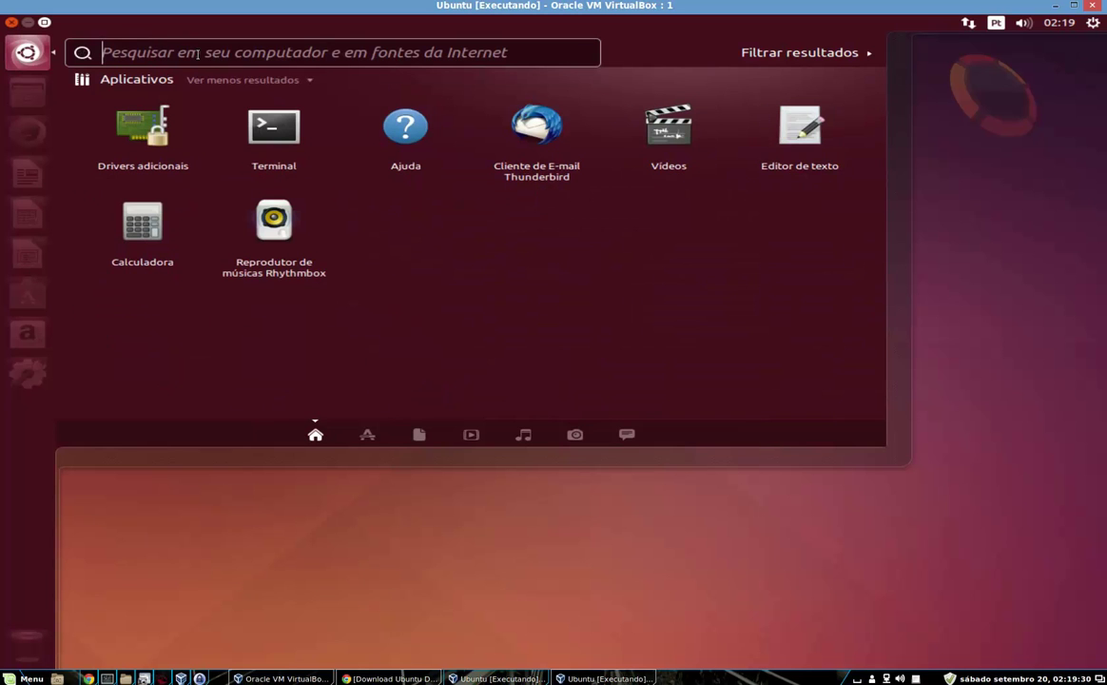
click(672, 480)
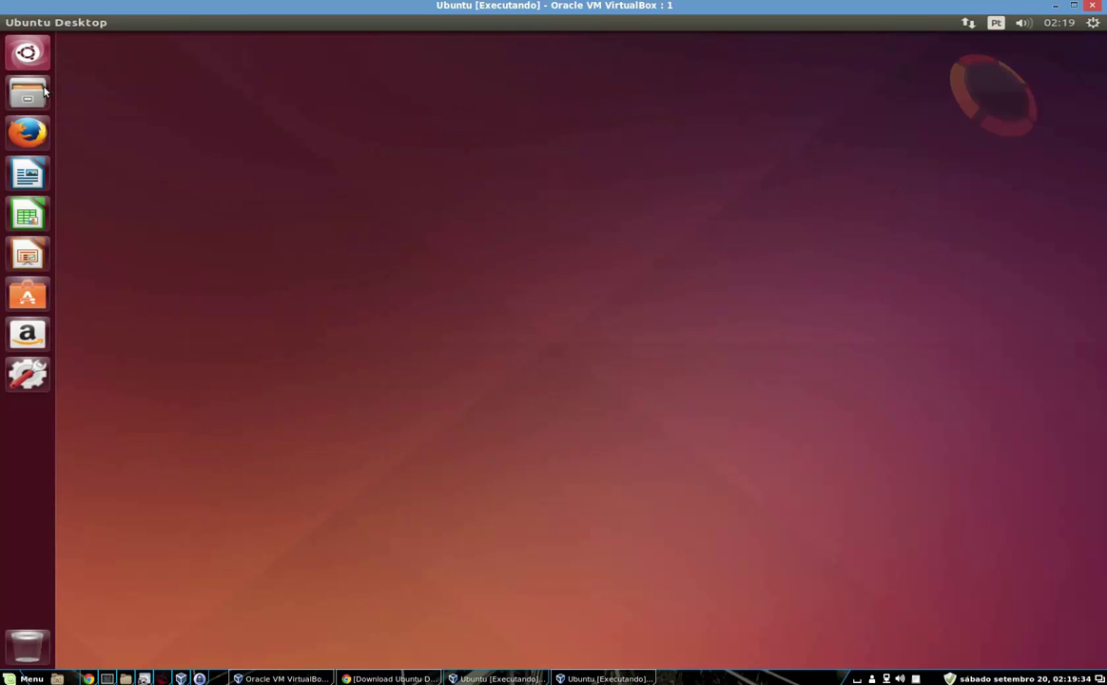
Open Pasta pessoal from the Arquivos launcher icon and maximize the Files window
click(44, 90)
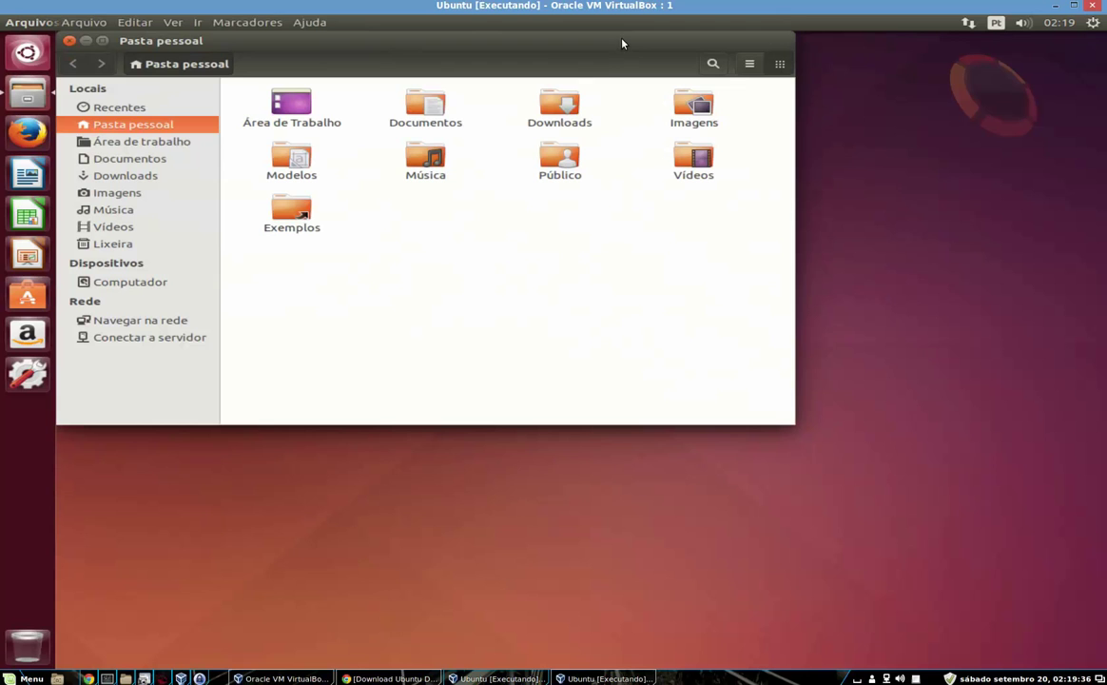
click(103, 41)
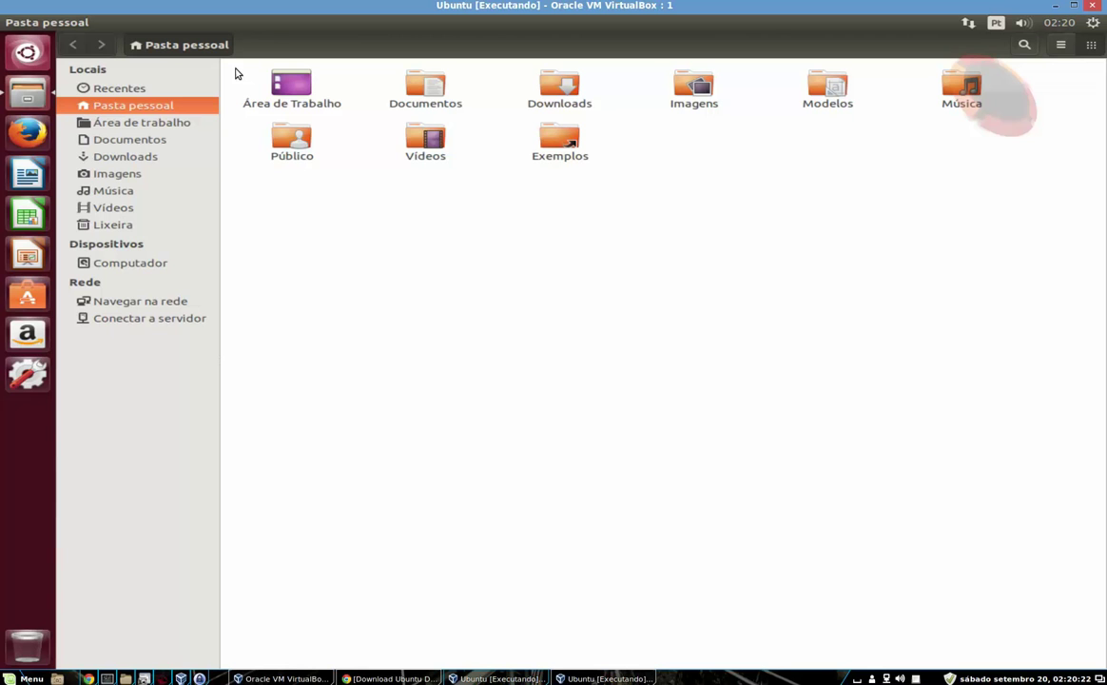
Browse Área de Trabalho, Documentos, Downloads, Imagens, Música, Vídeos and Lixeira, ending on Computador
click(157, 122)
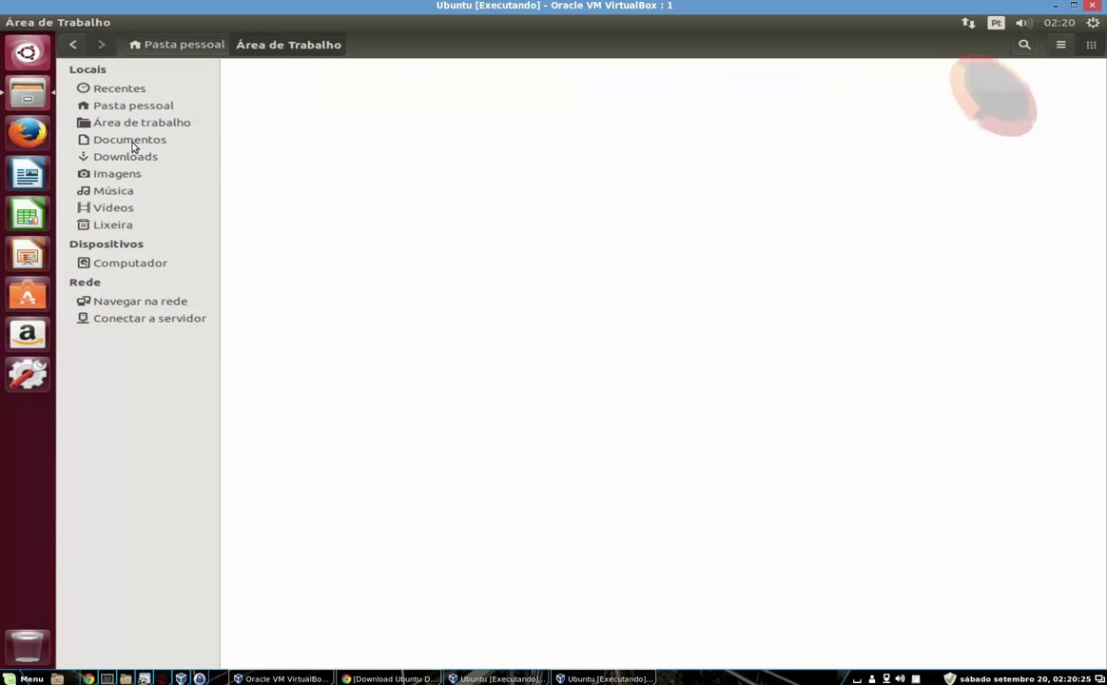
click(132, 142)
click(149, 162)
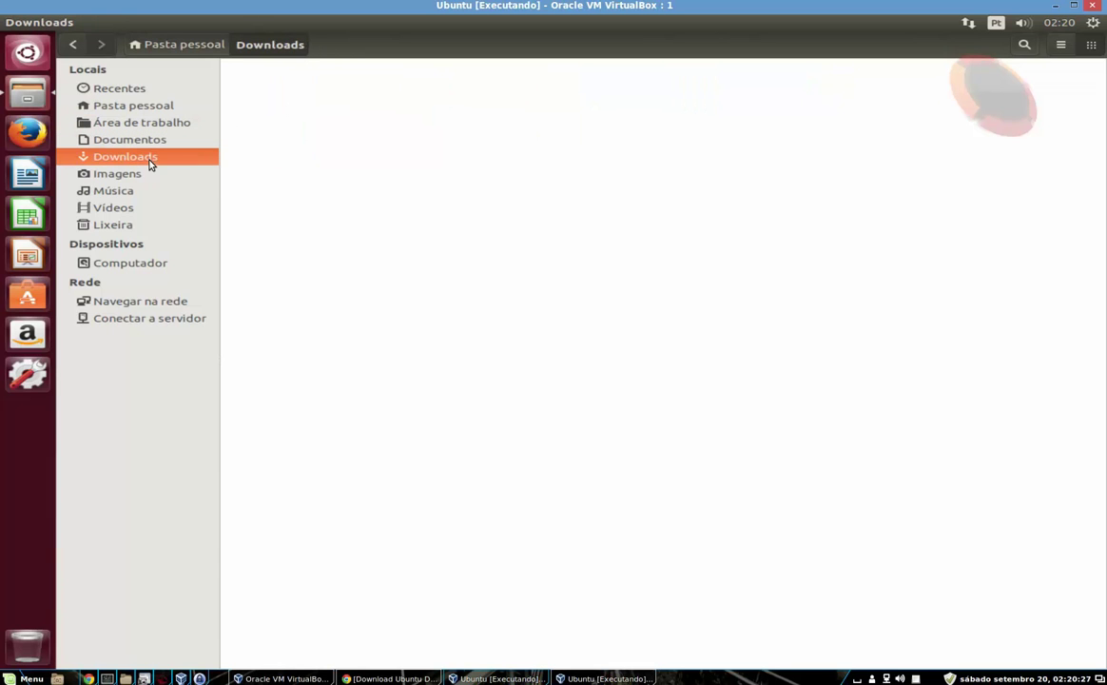
click(117, 173)
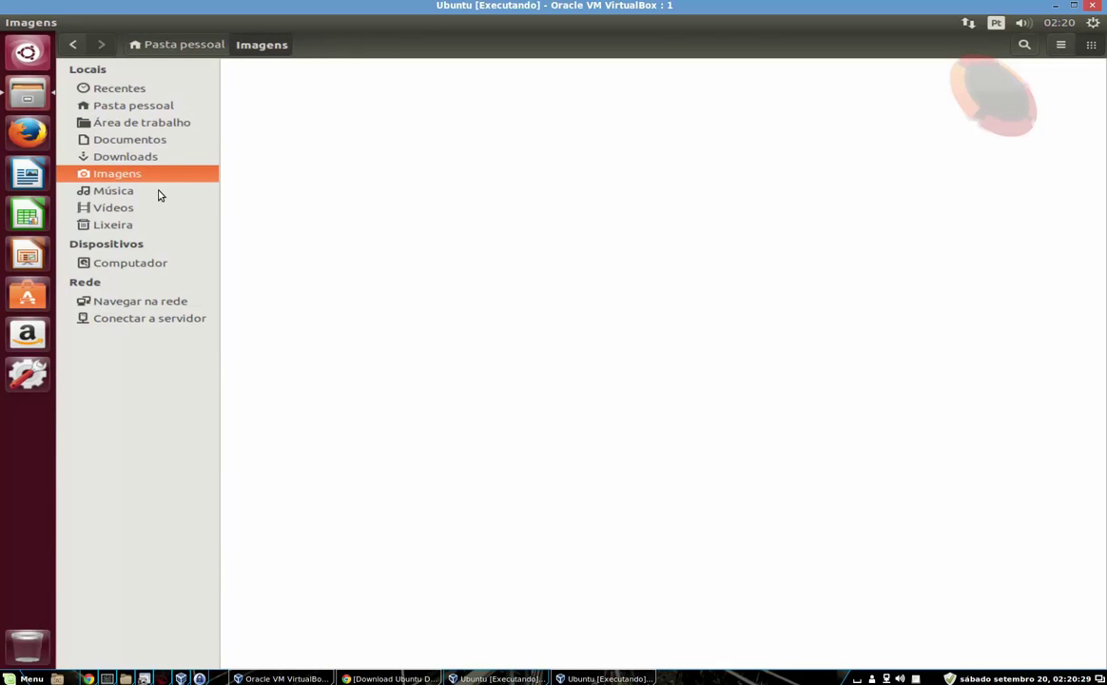
click(134, 194)
click(123, 209)
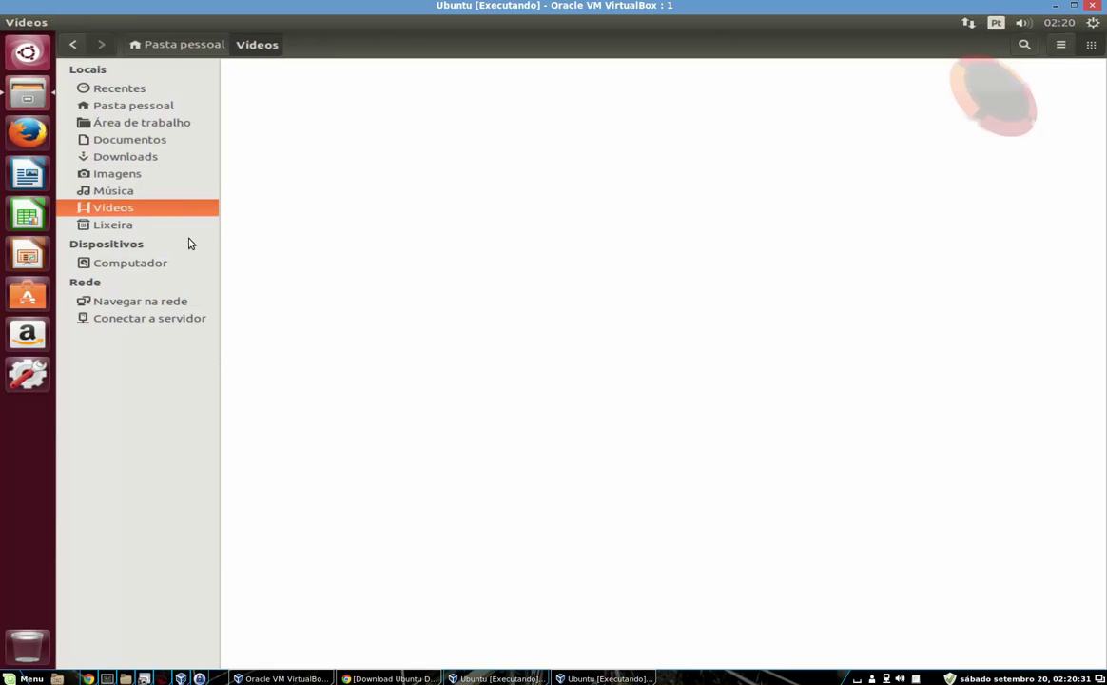
click(136, 228)
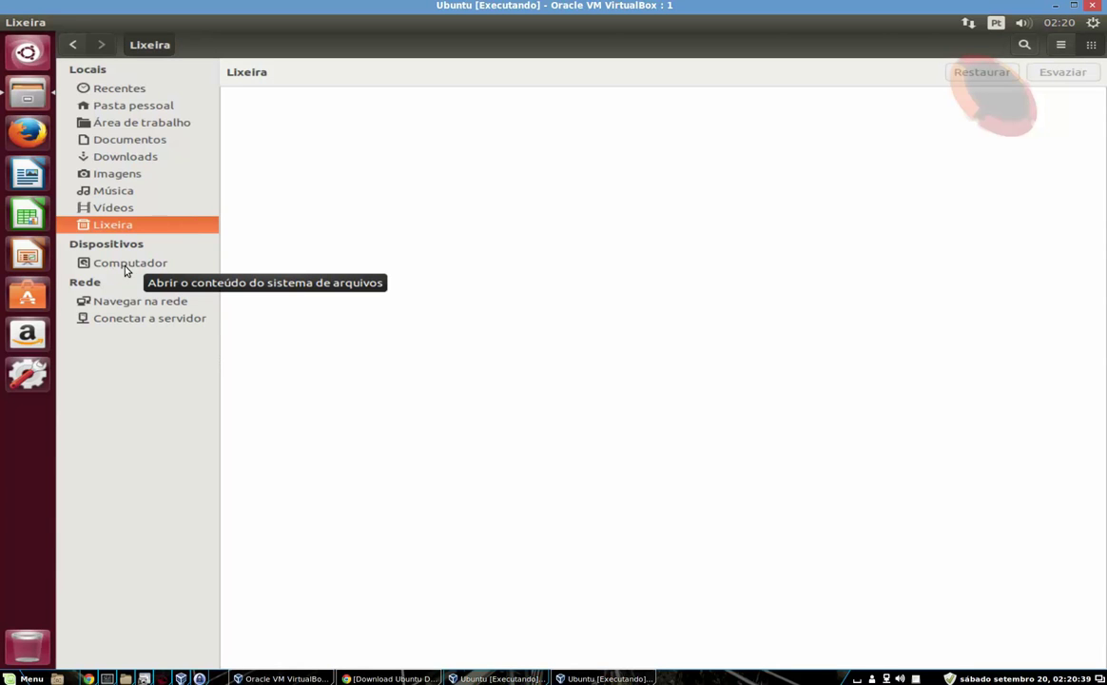
click(126, 269)
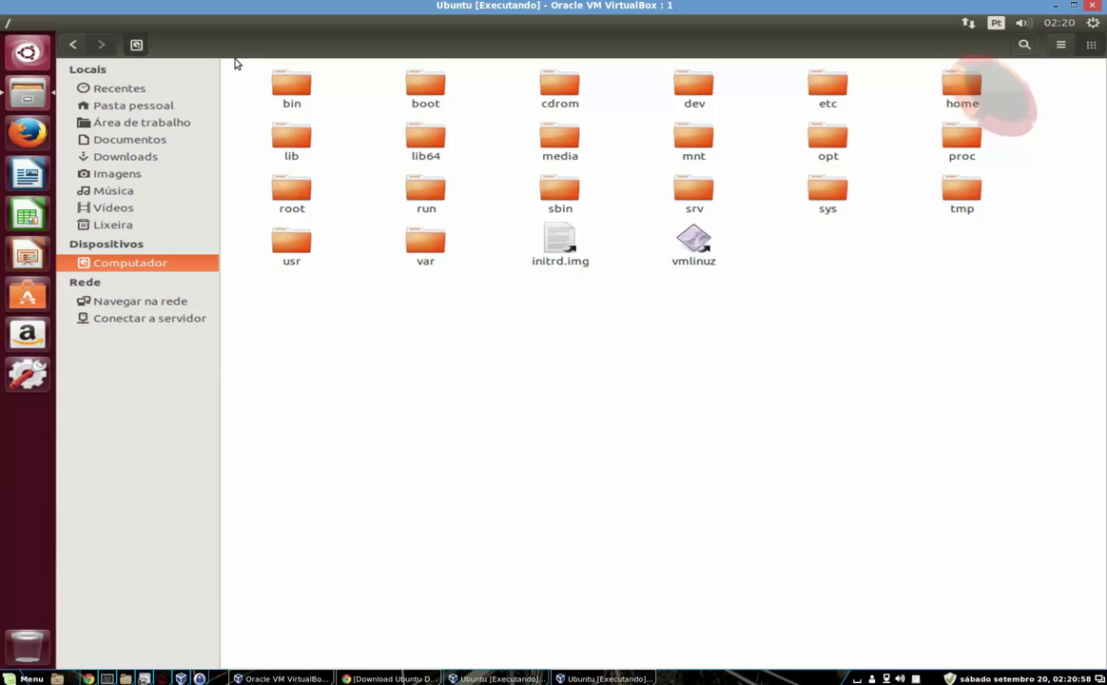
double_click(958, 89)
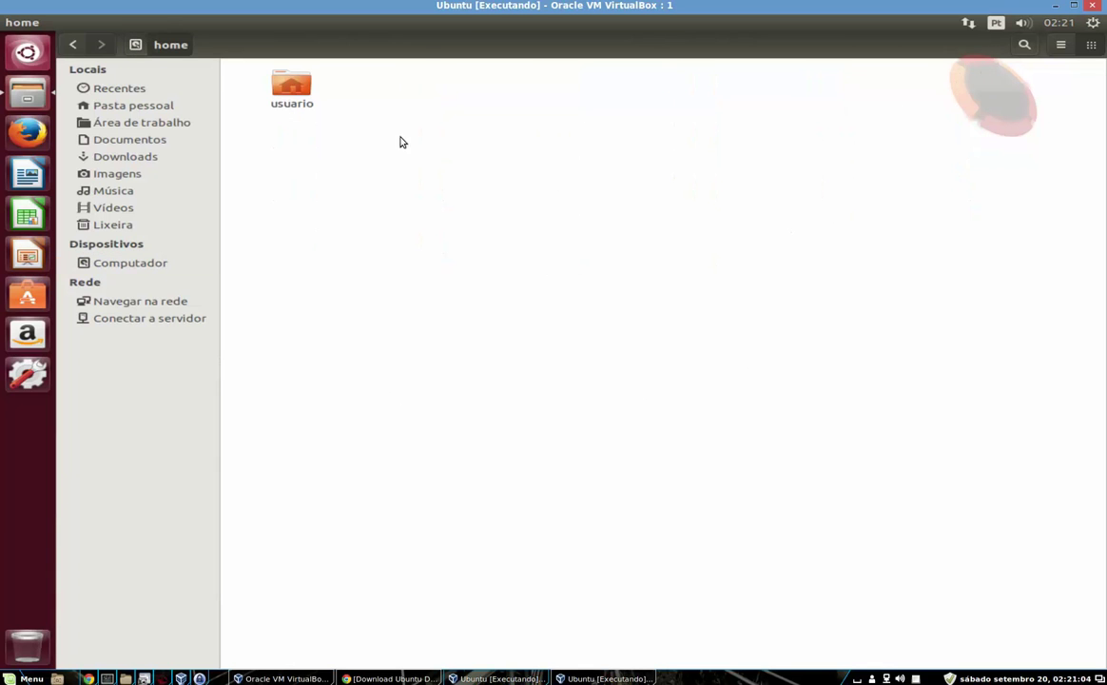
click(302, 99)
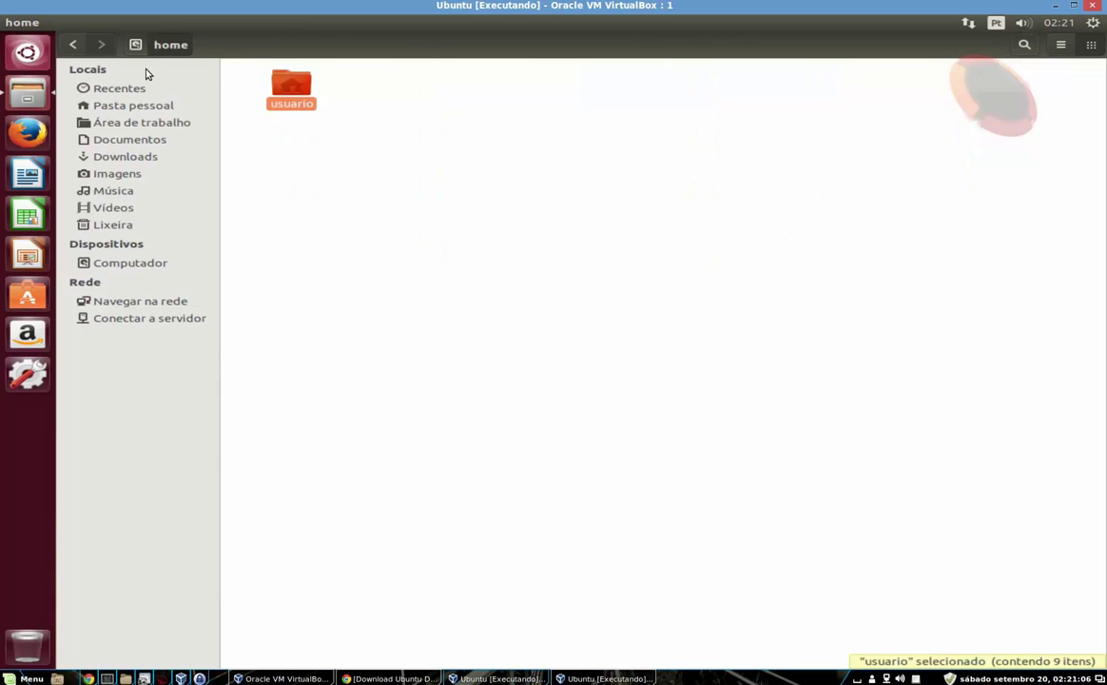
click(148, 44)
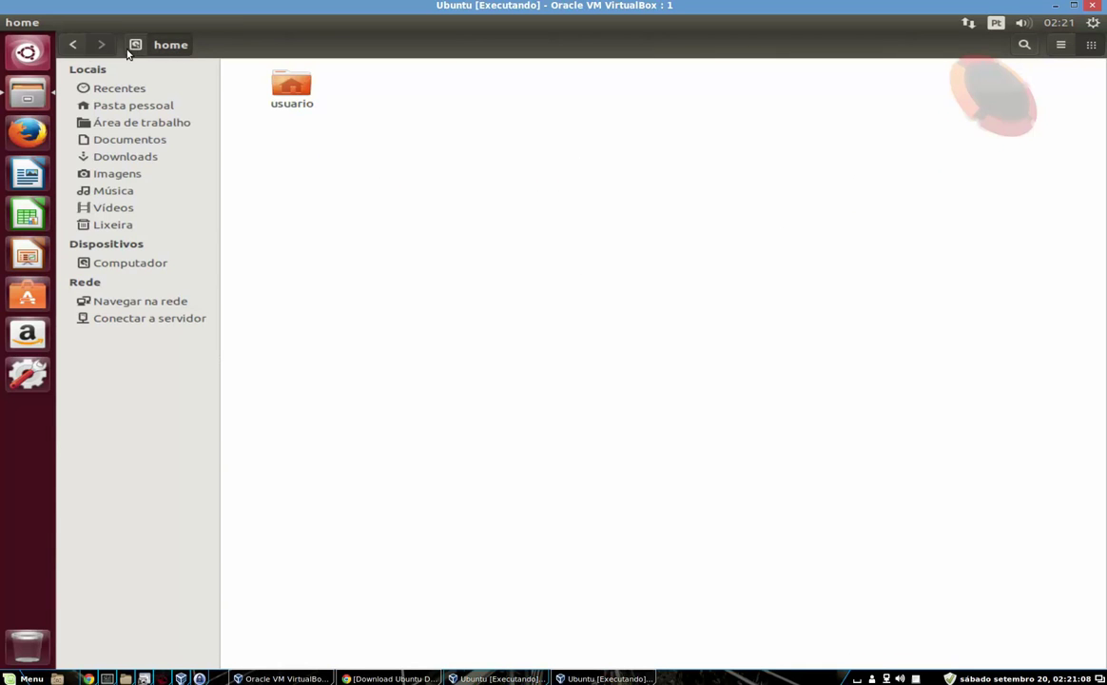
click(72, 47)
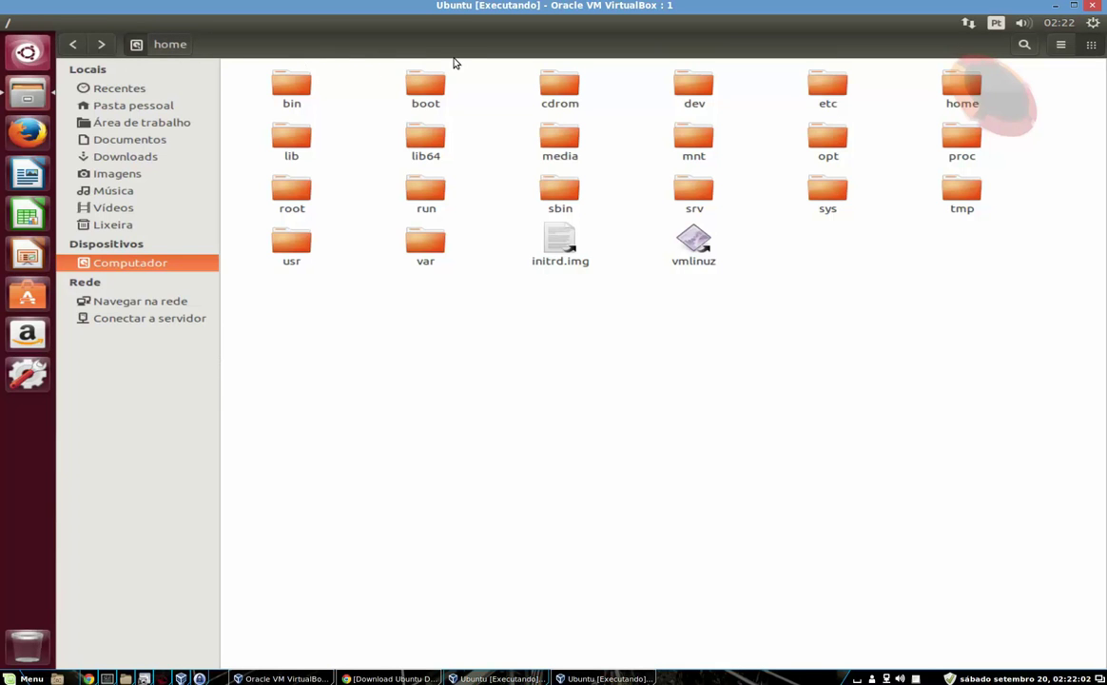
mouse_move(40, 23)
mouse_move(191, 29)
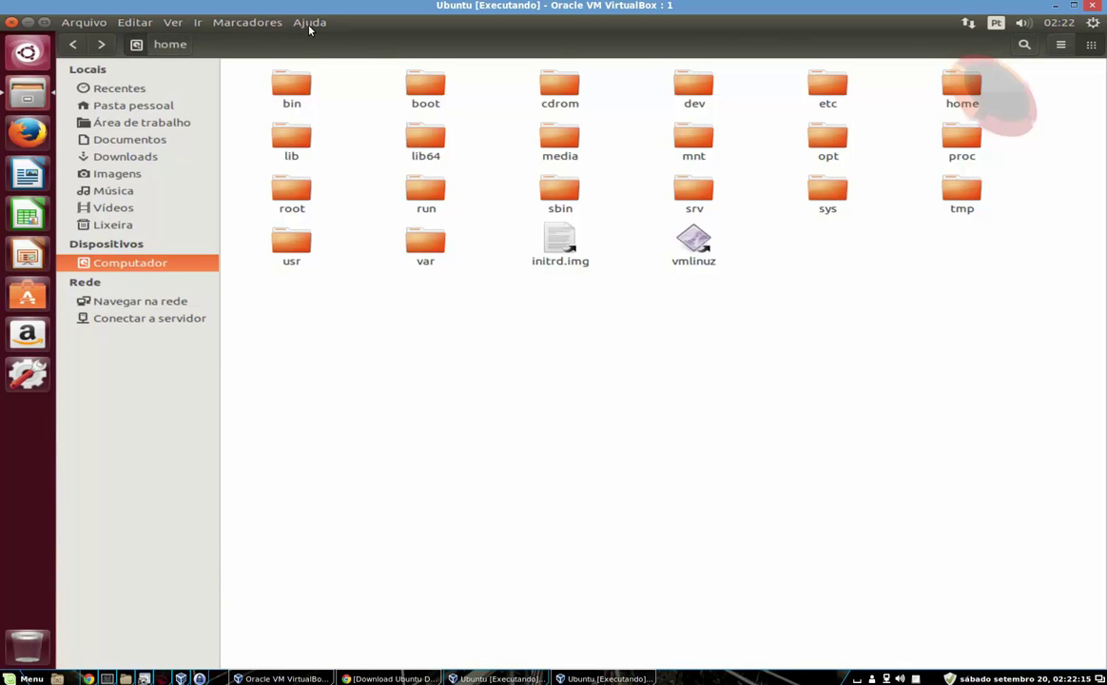
click(310, 27)
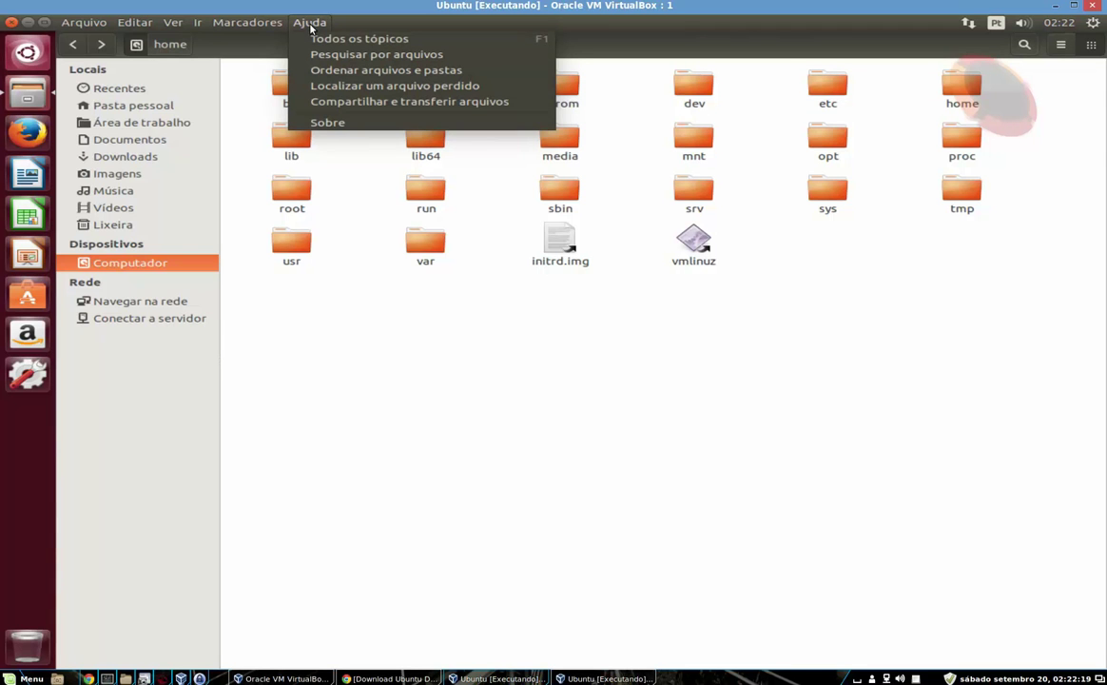
click(328, 123)
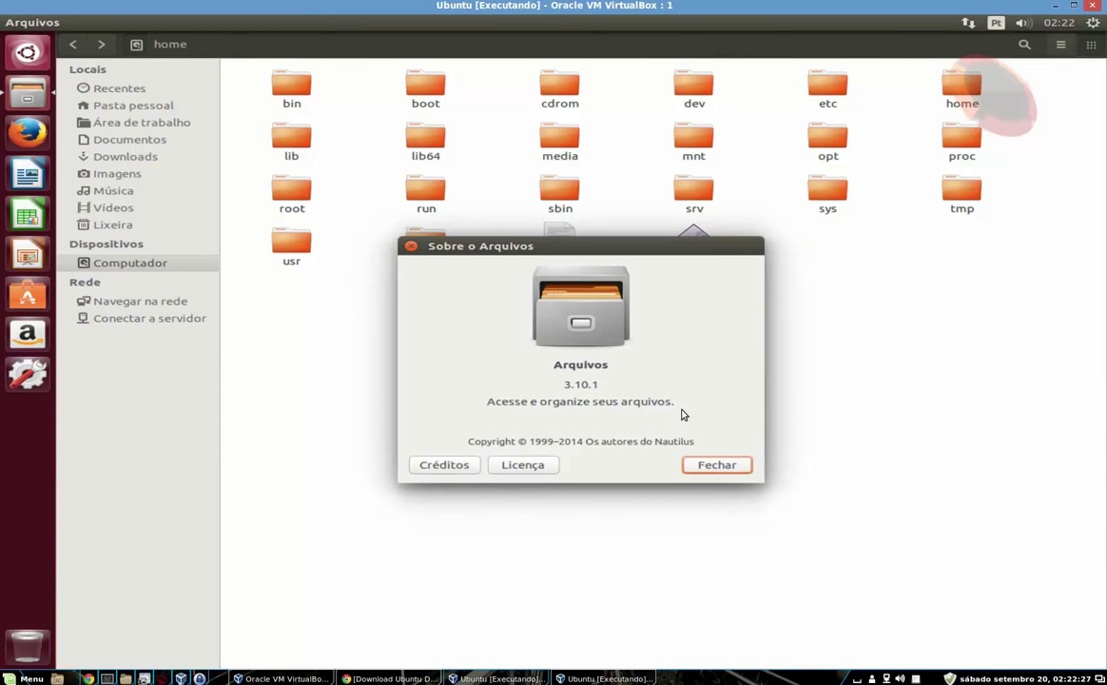
drag(654, 444, 696, 444)
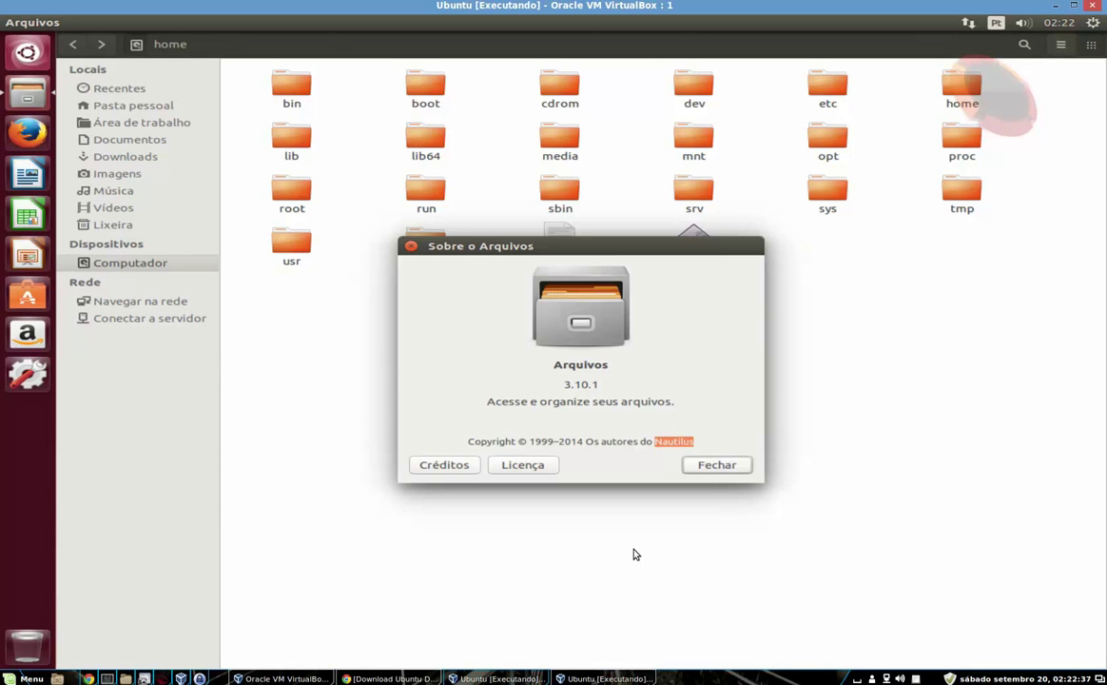
click(717, 465)
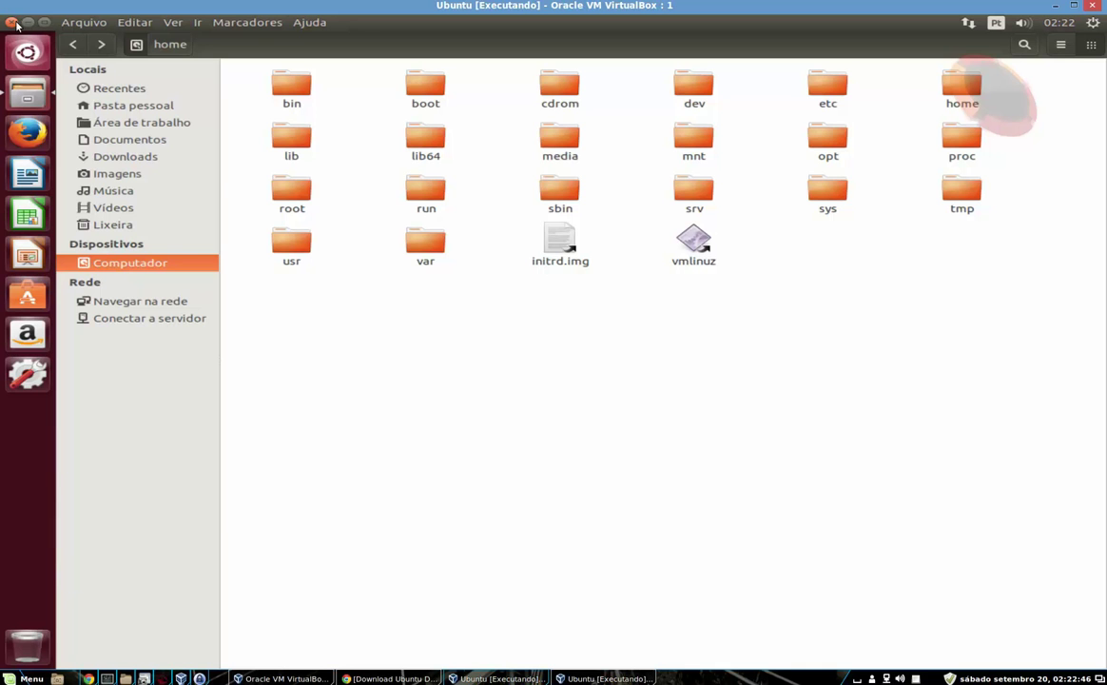
Close the Files window with Arquivo > Fechar
click(94, 24)
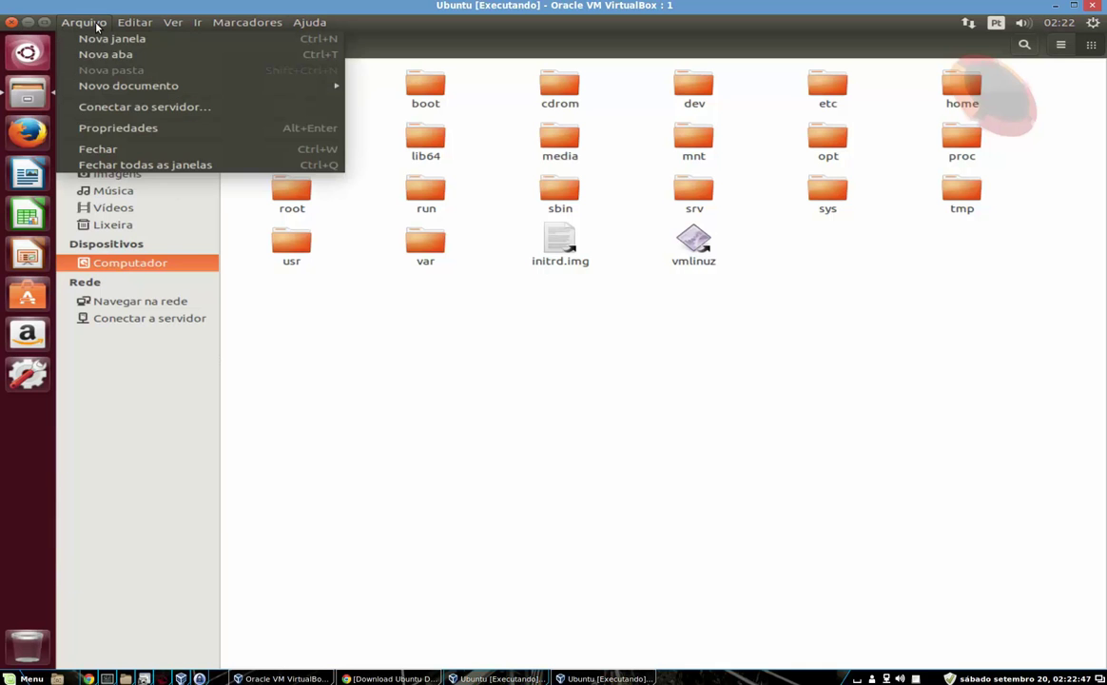
click(165, 152)
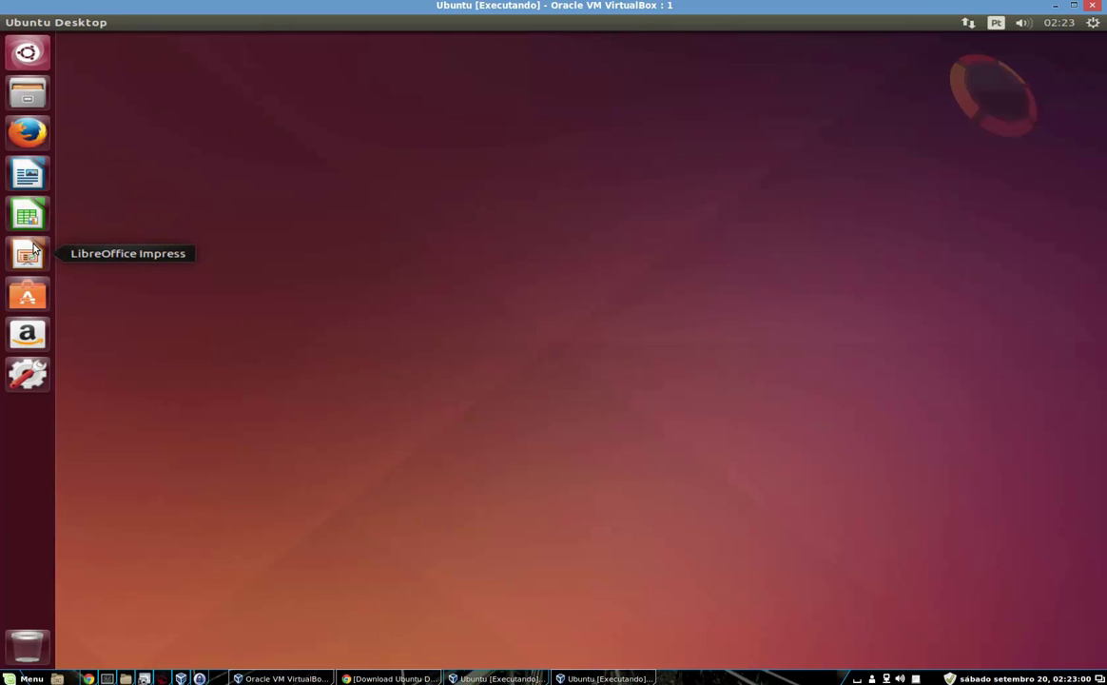
Launch Software Center maximized, browse Internet > Bate-papo, then go back to the home page
click(35, 298)
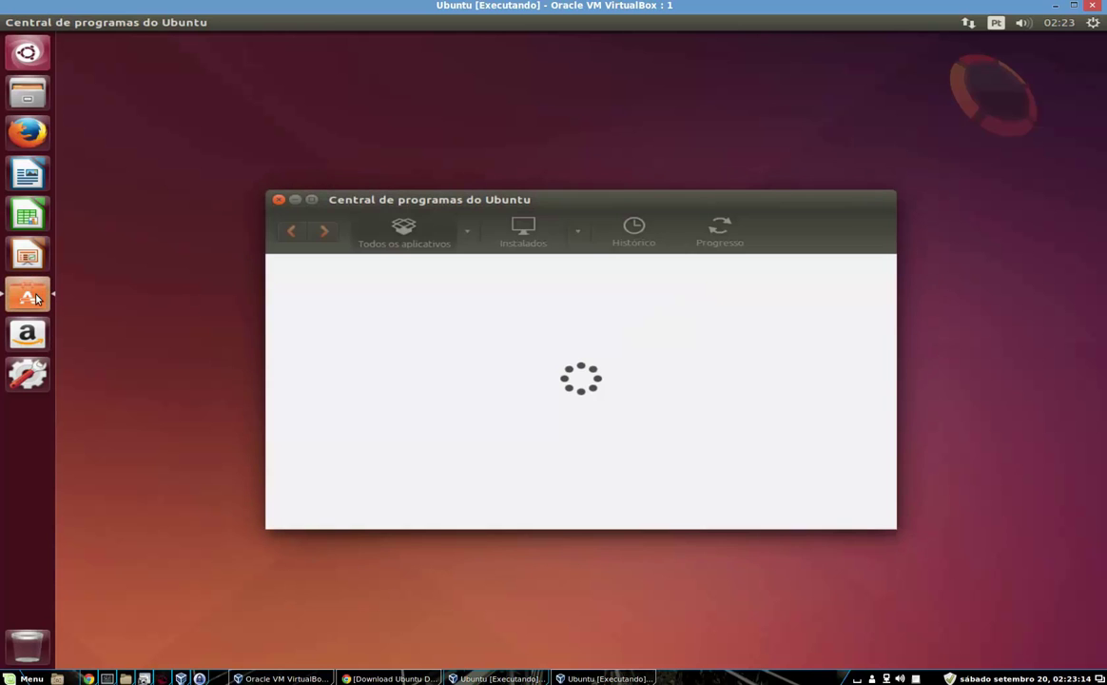
click(313, 199)
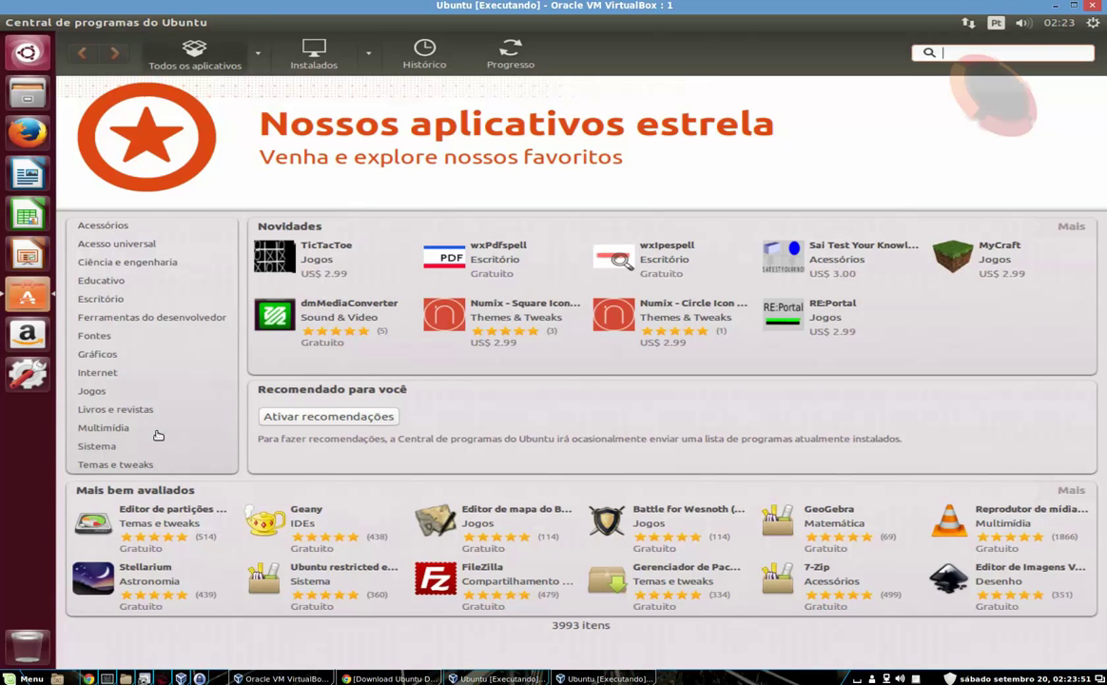
click(98, 373)
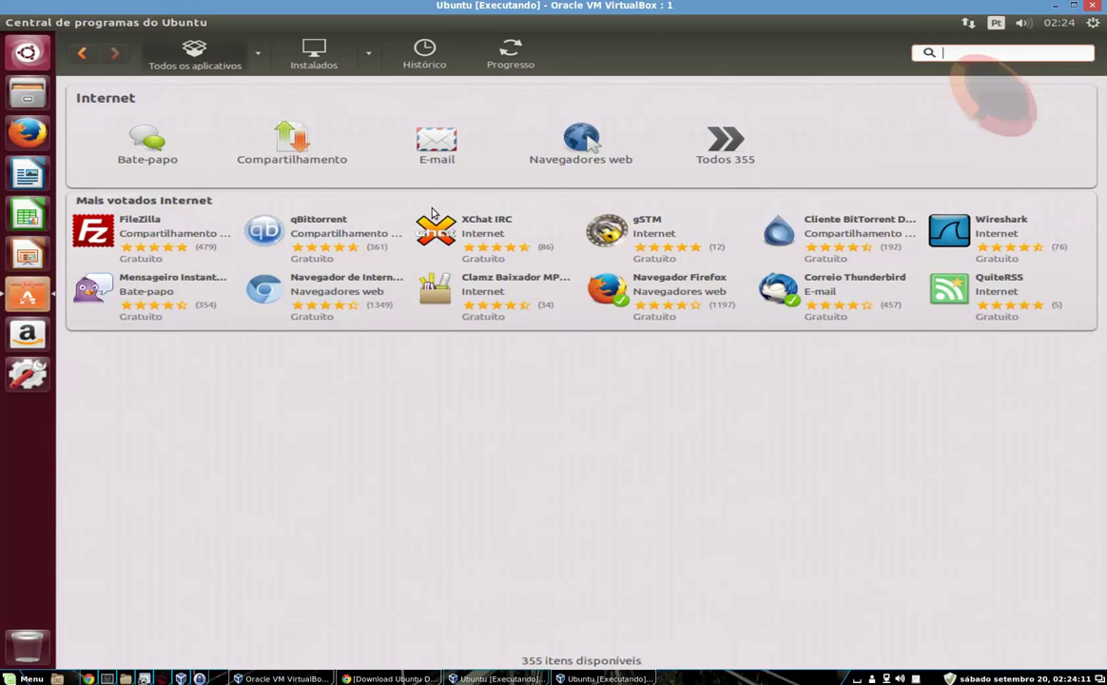
click(147, 138)
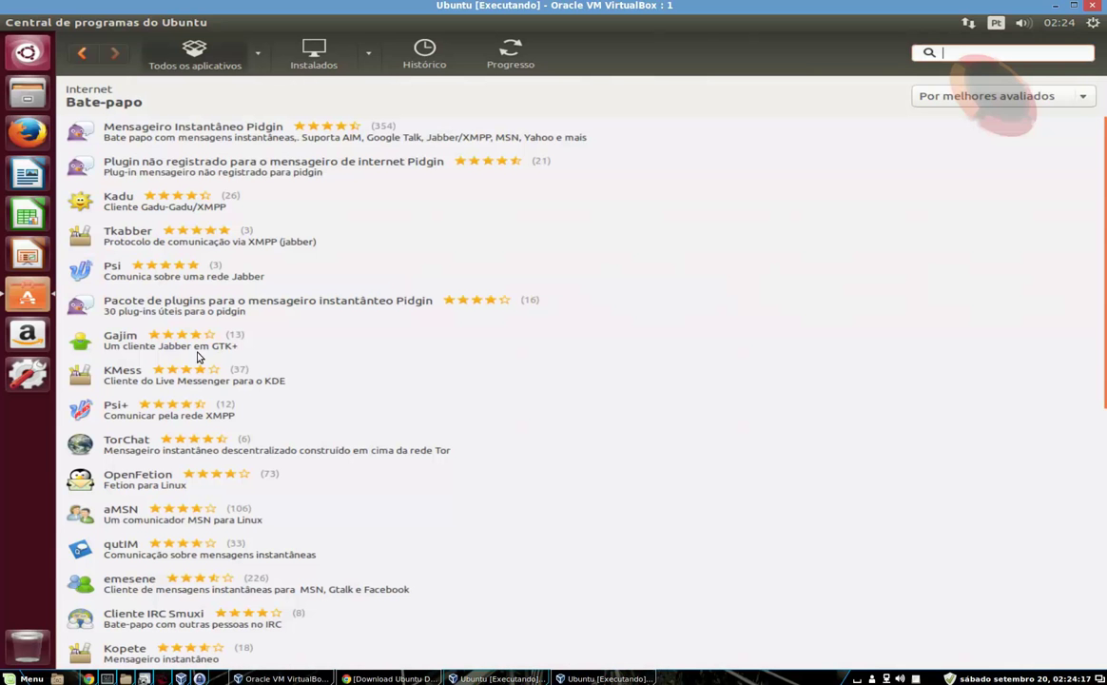
scroll(438, 481, down, 5)
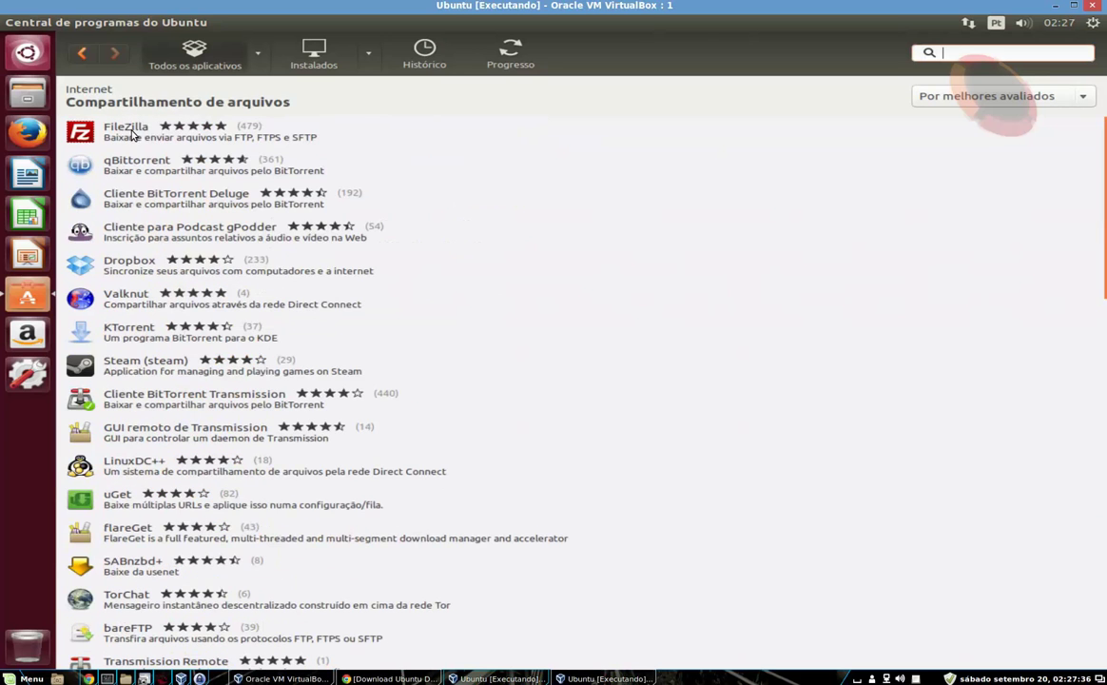
click(82, 55)
click(83, 56)
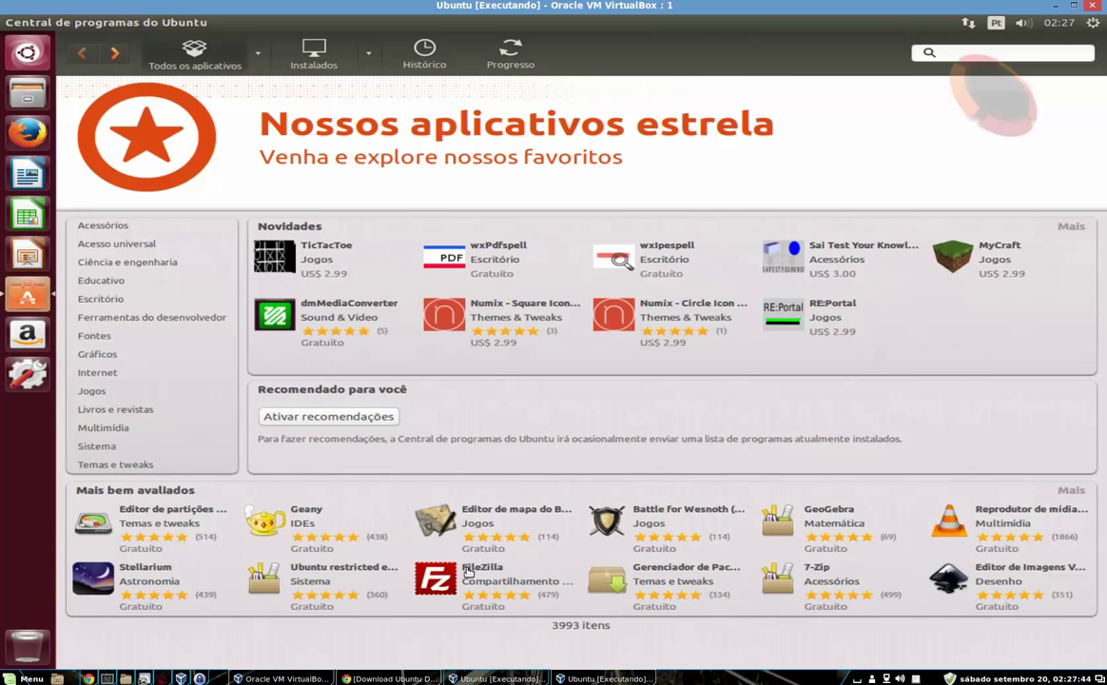
Open FileZilla's details page from Mais bem avaliados and scroll back to the top
click(467, 571)
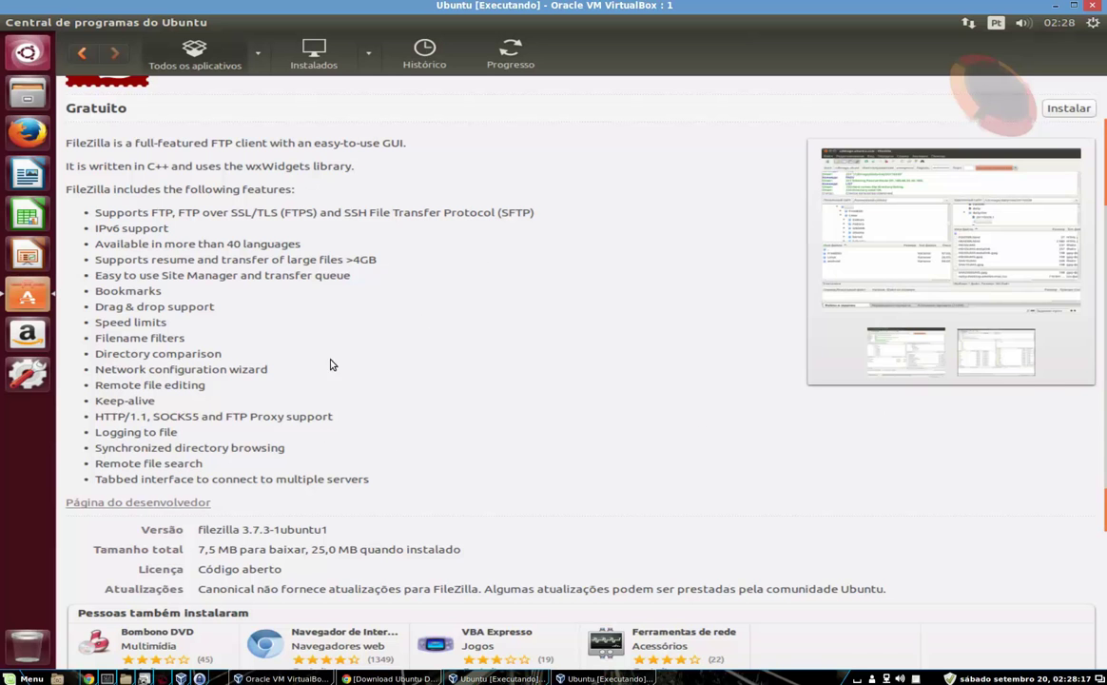
scroll(385, 437, up, 1)
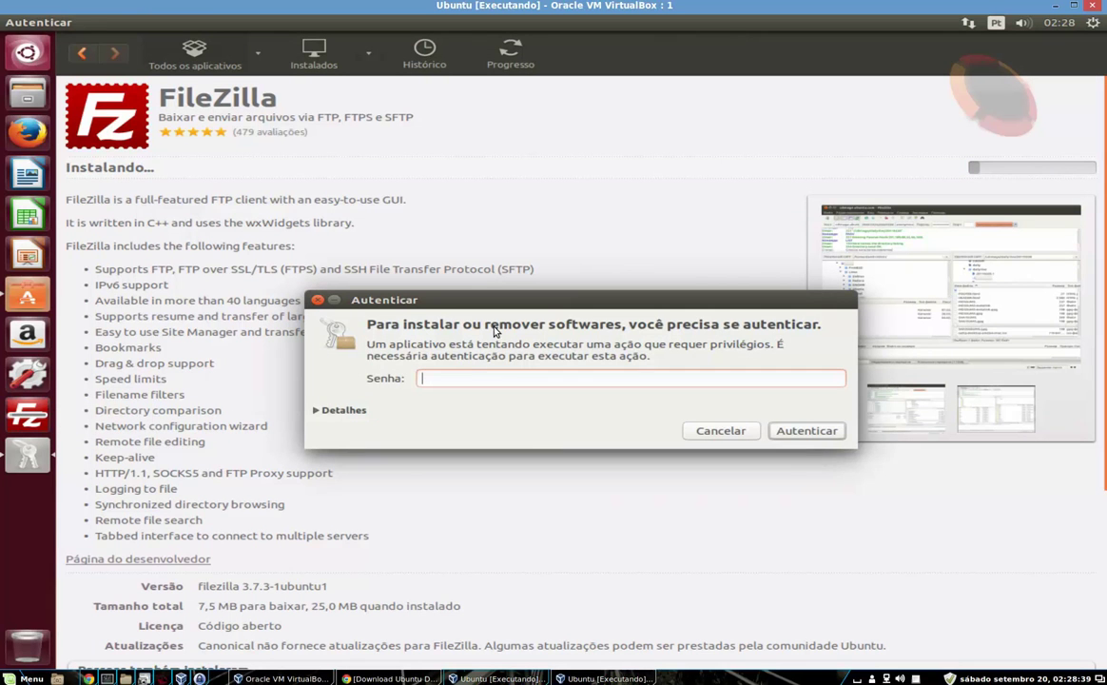
Authenticate with the account password so FileZilla finishes installing
text(•••••)
key(Return)
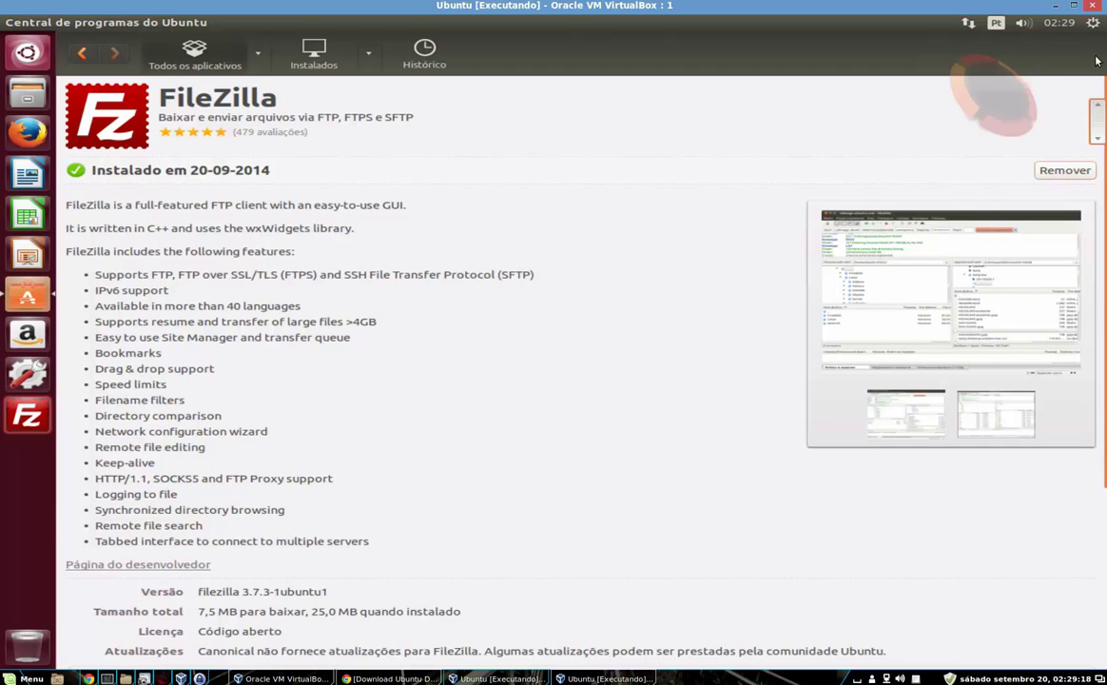
mouse_move(214, 3)
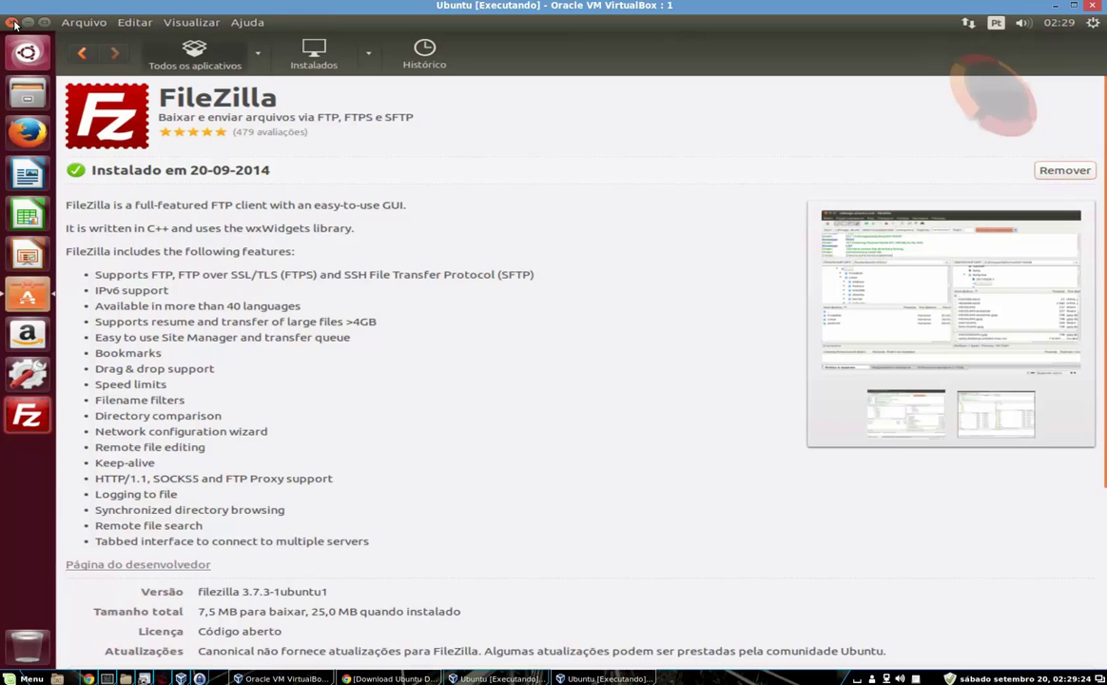
Close Software Center and search the Dash for 'file', scrolling through the results
click(11, 22)
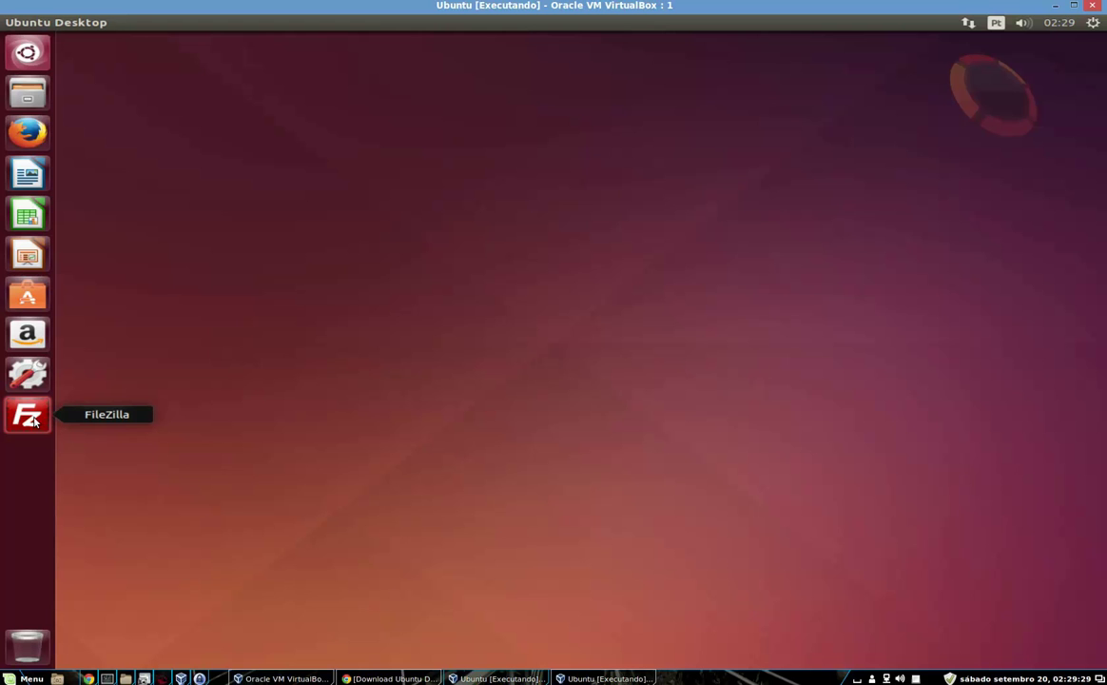
click(28, 52)
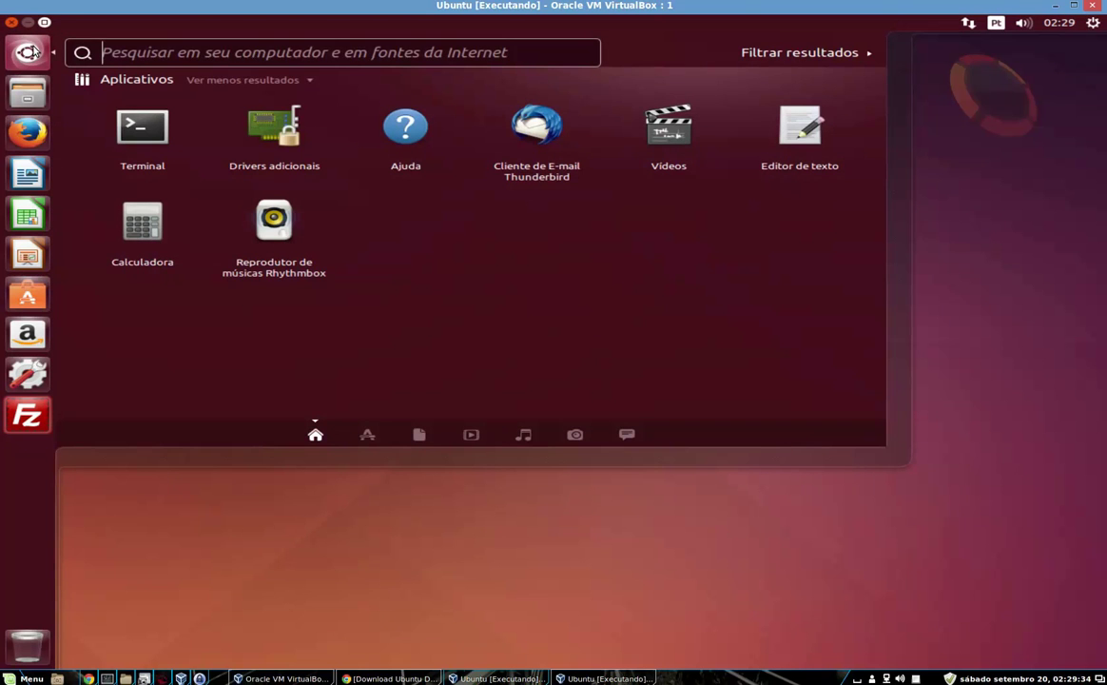
text(fil)
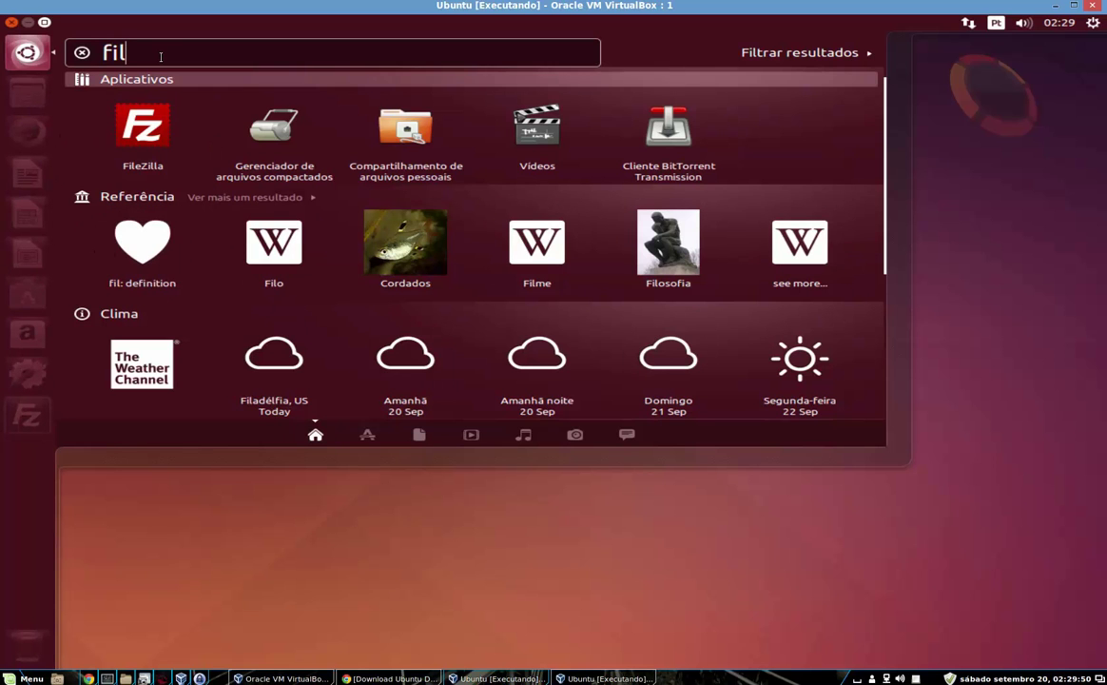
text(e)
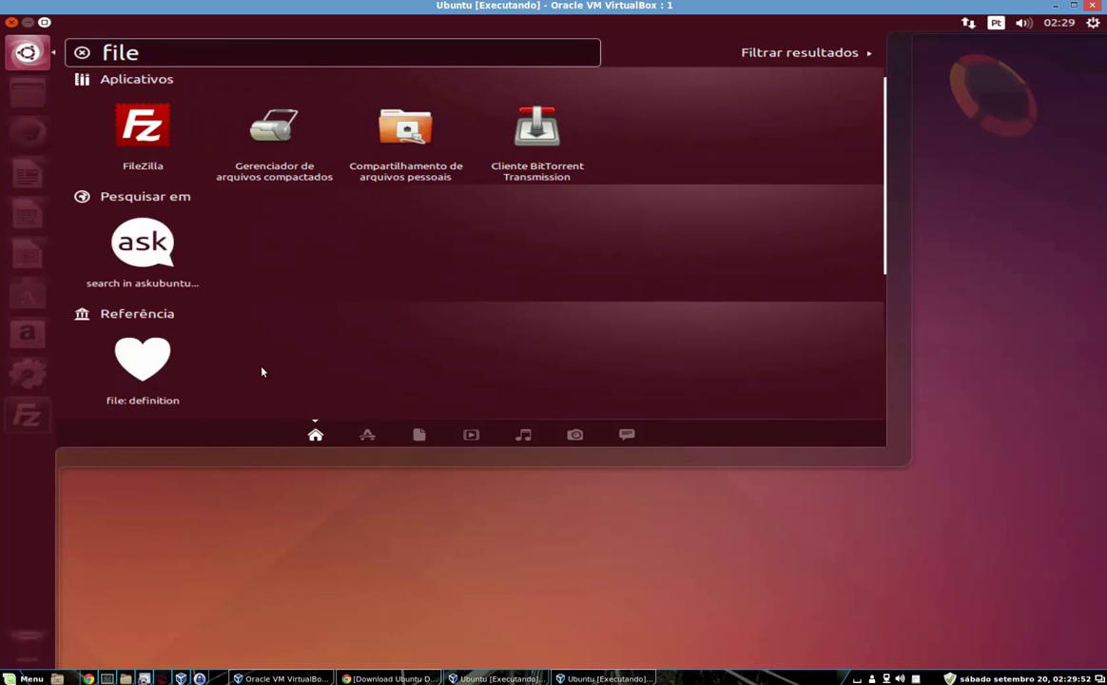
scroll(143, 329, down, 3)
scroll(150, 376, down, 3)
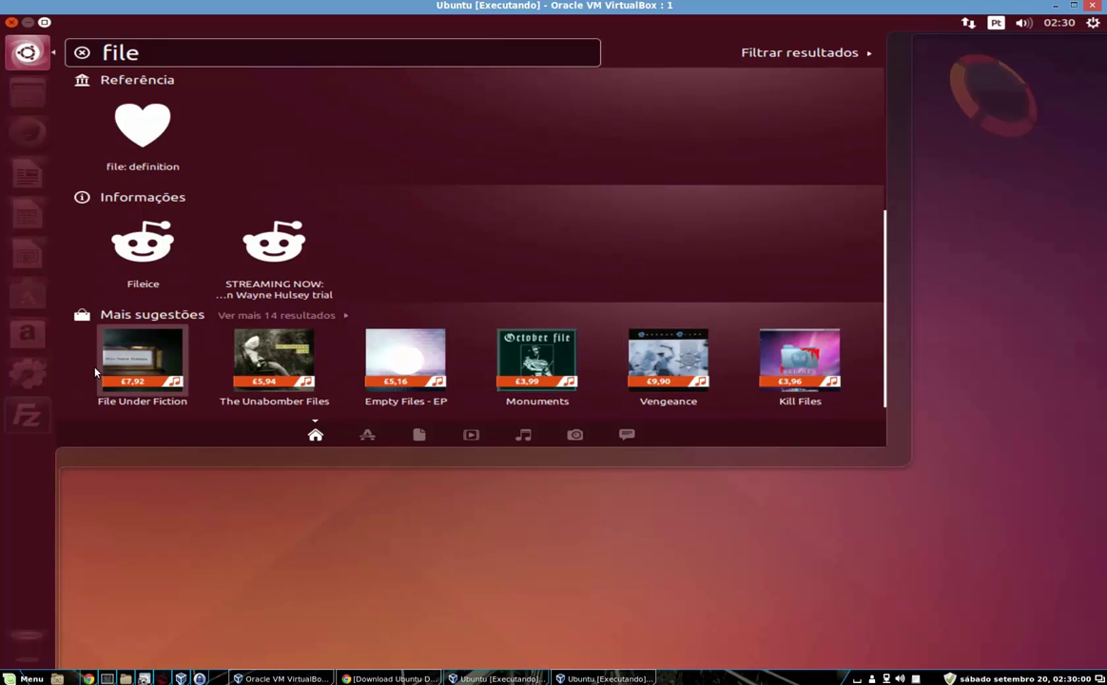
Expand 'Ver mais 14 resultados' under Mais sugestões, then dismiss the Dash
click(343, 316)
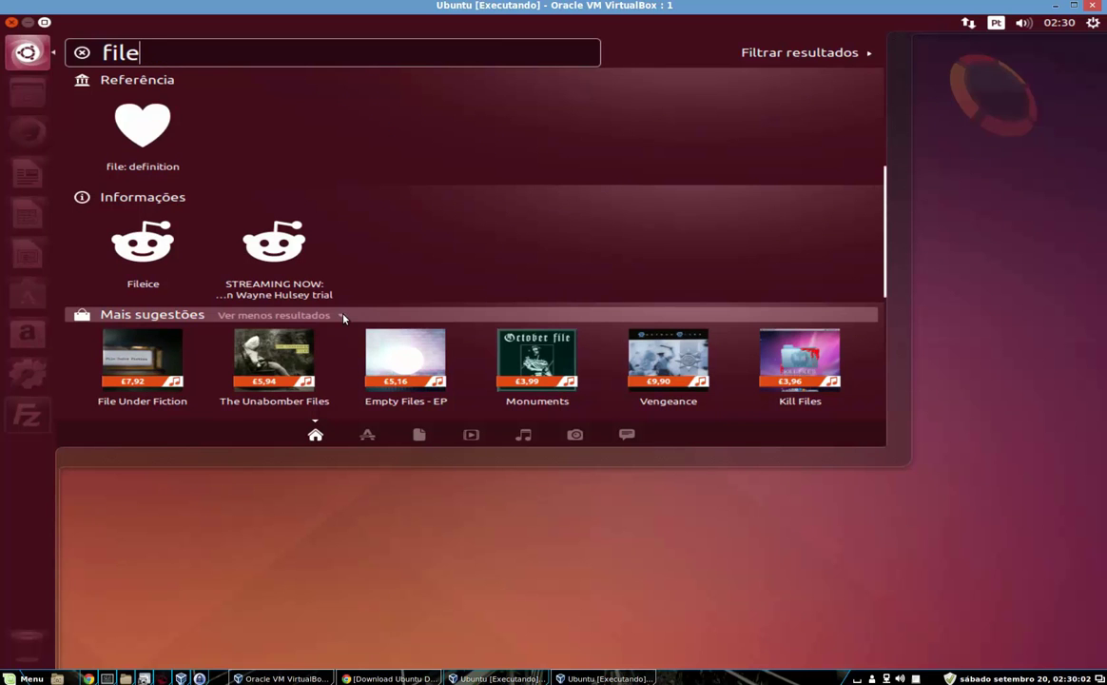
scroll(343, 318, down, 3)
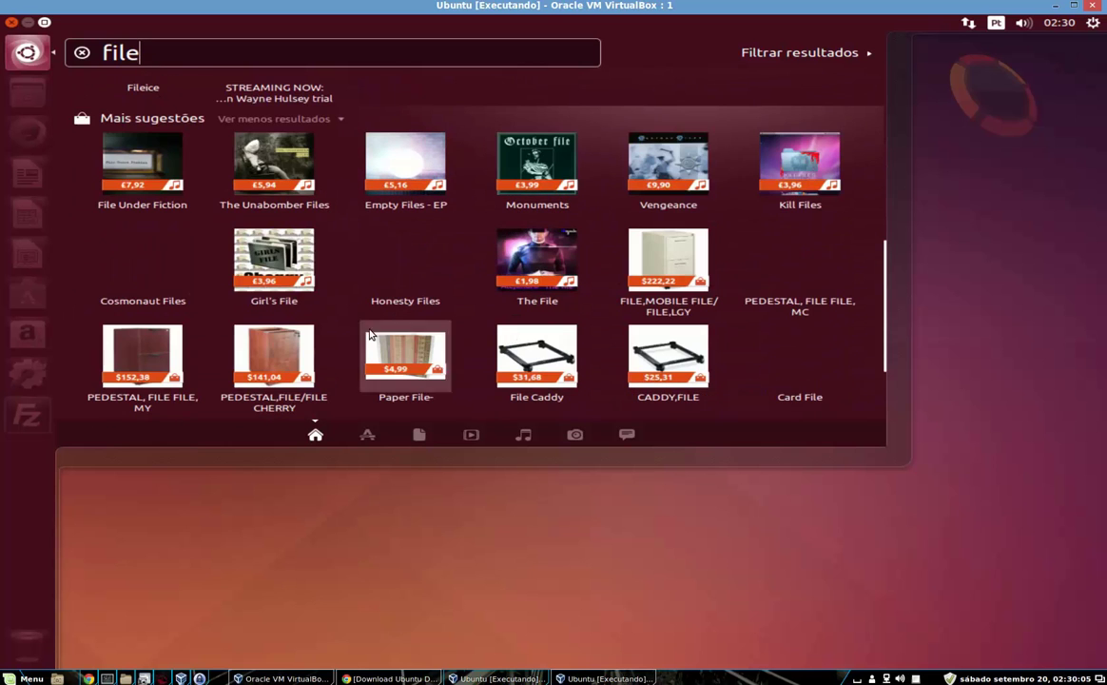
click(445, 545)
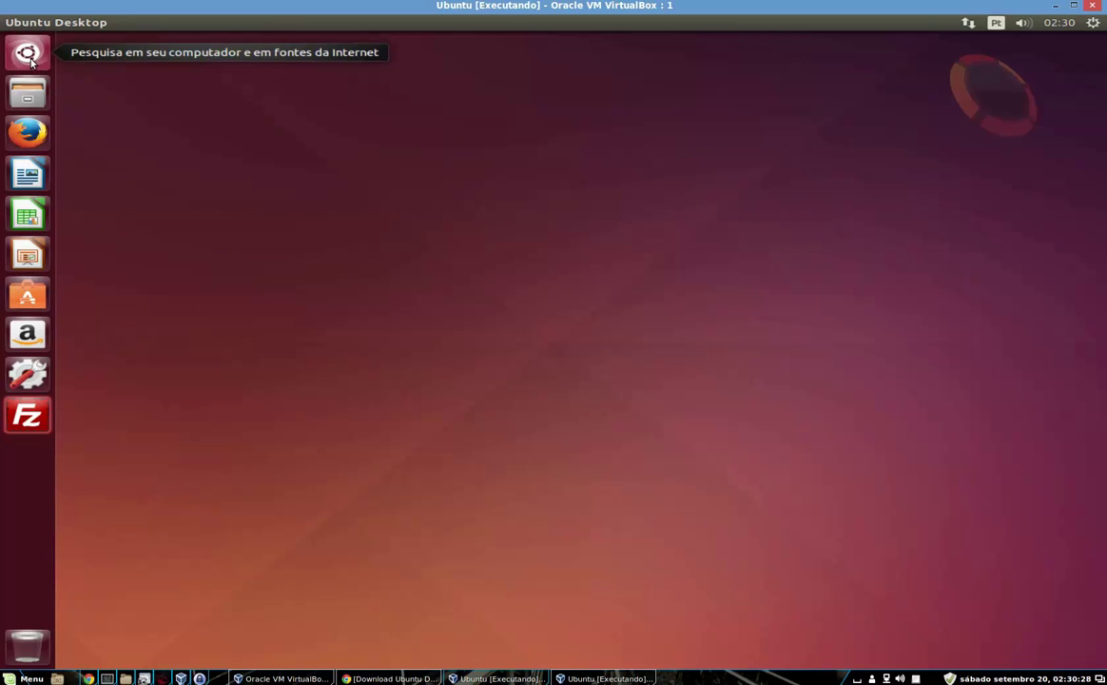
click(37, 416)
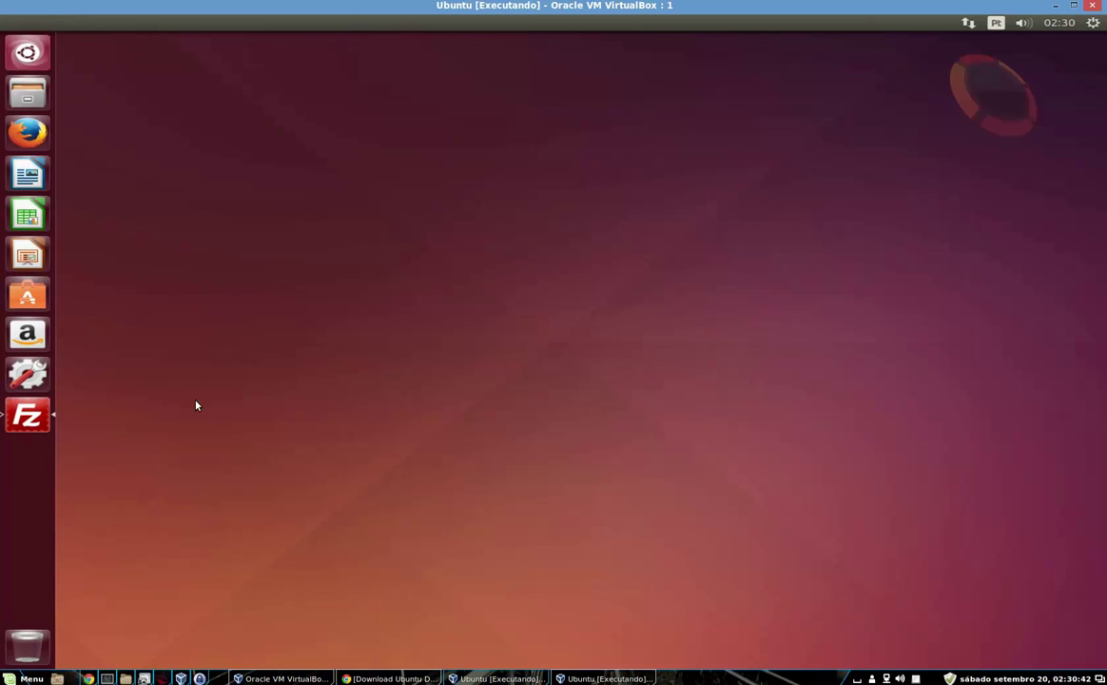
click(44, 426)
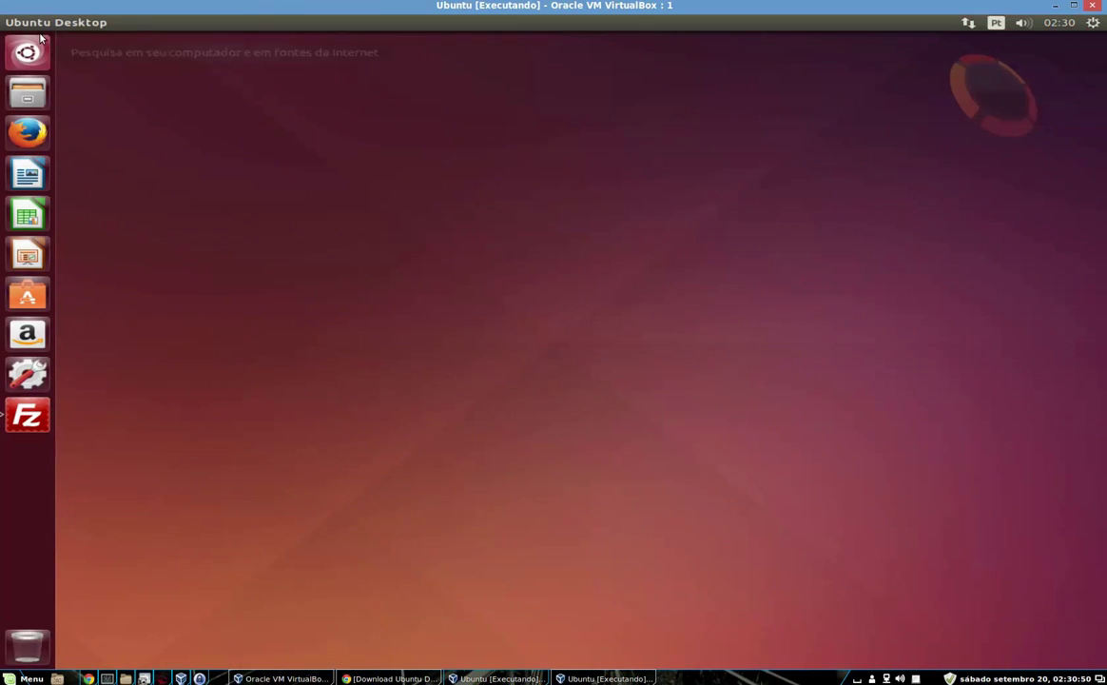
click(42, 38)
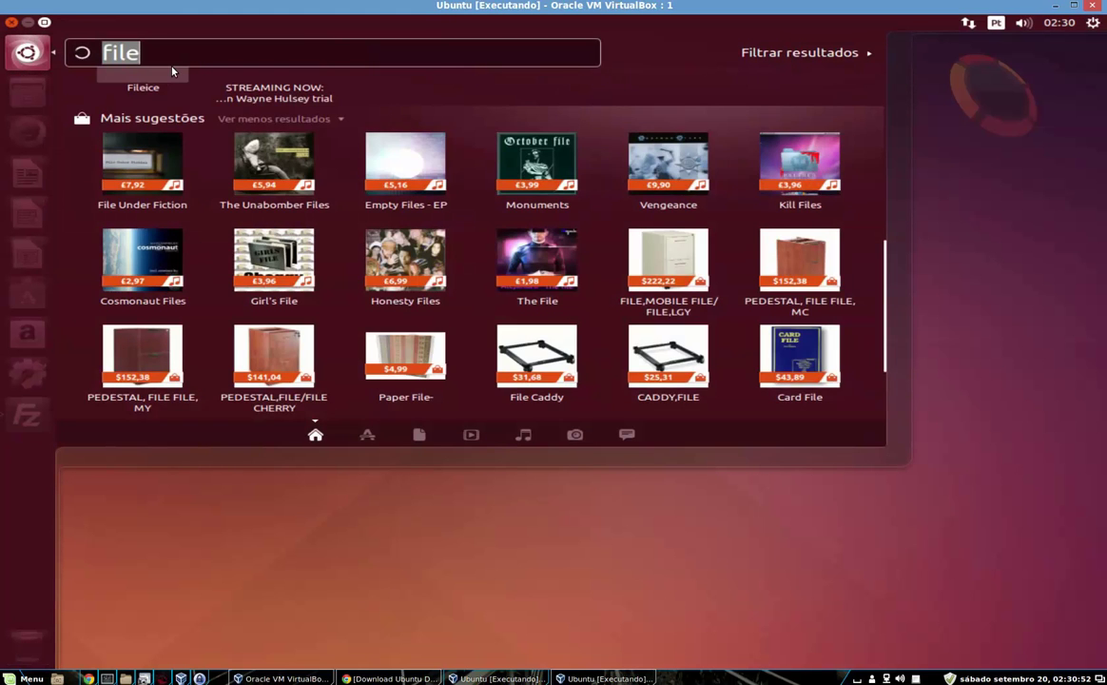
scroll(173, 71, down, 3)
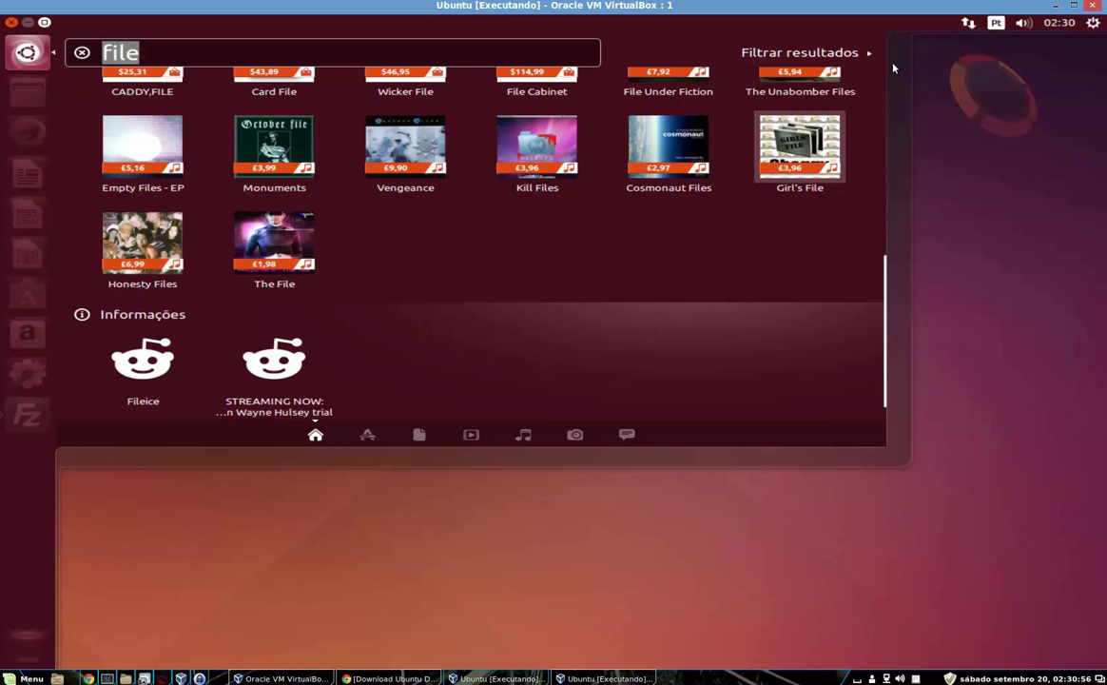
scroll(873, 181, up, 6)
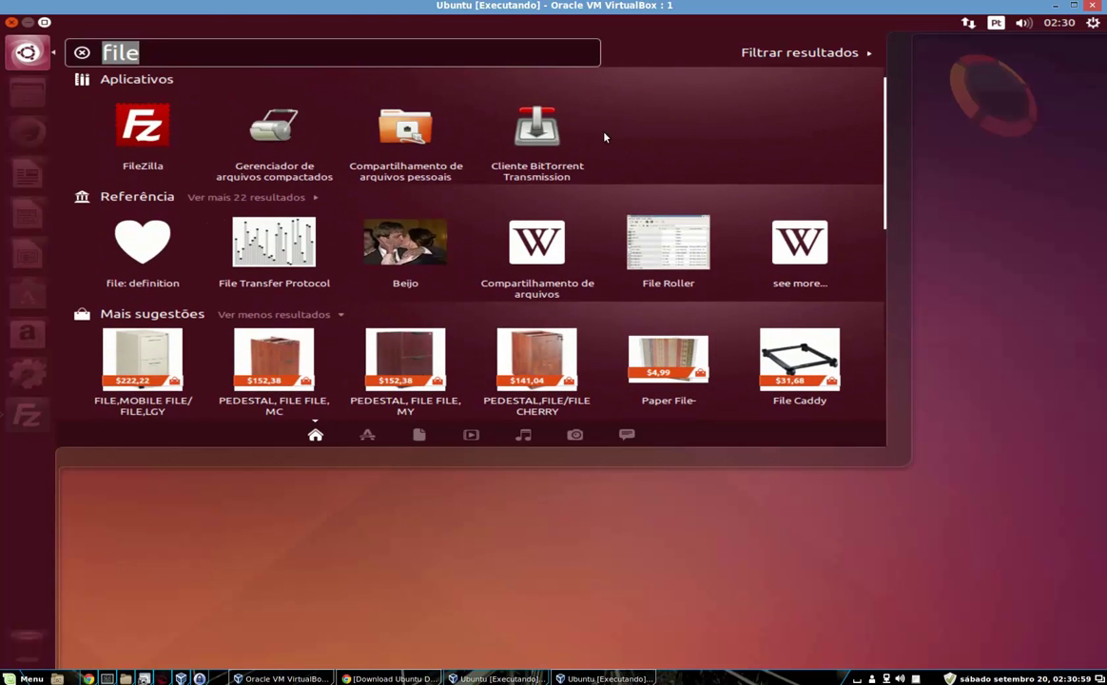
click(179, 130)
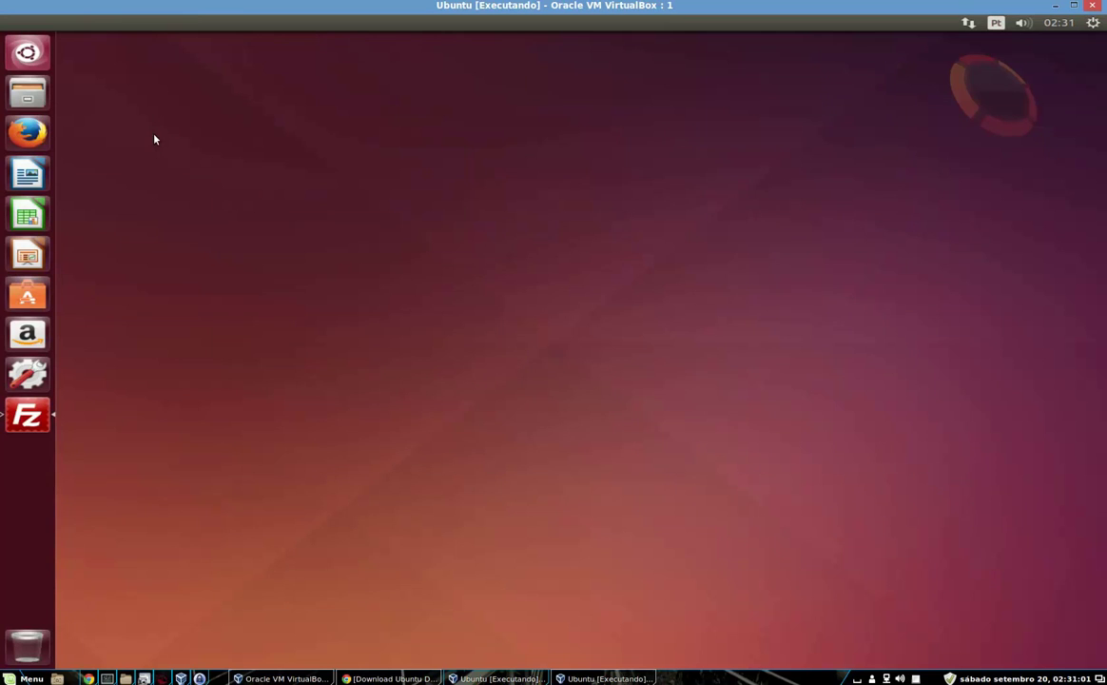
right_click(26, 416)
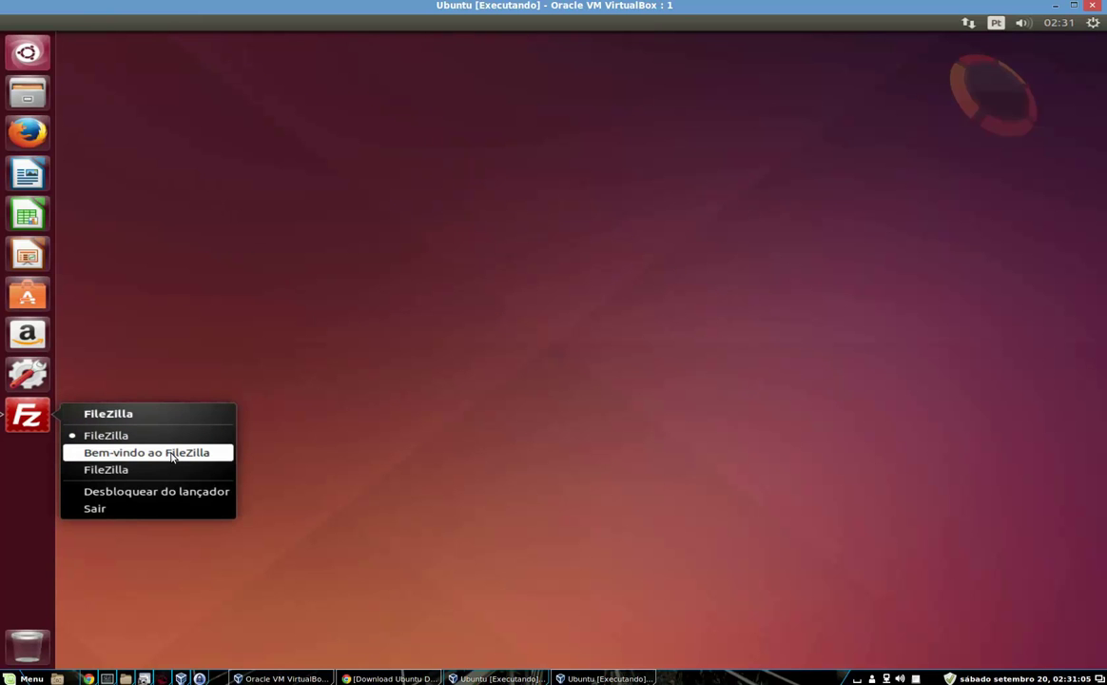
click(173, 455)
right_click(44, 433)
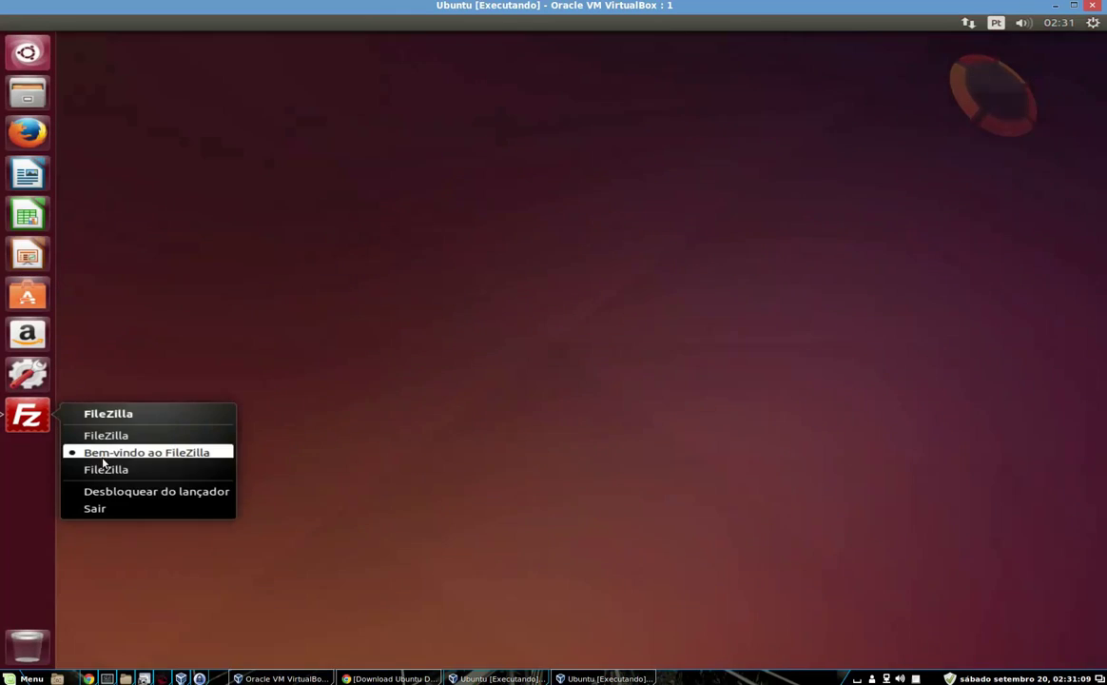
click(217, 447)
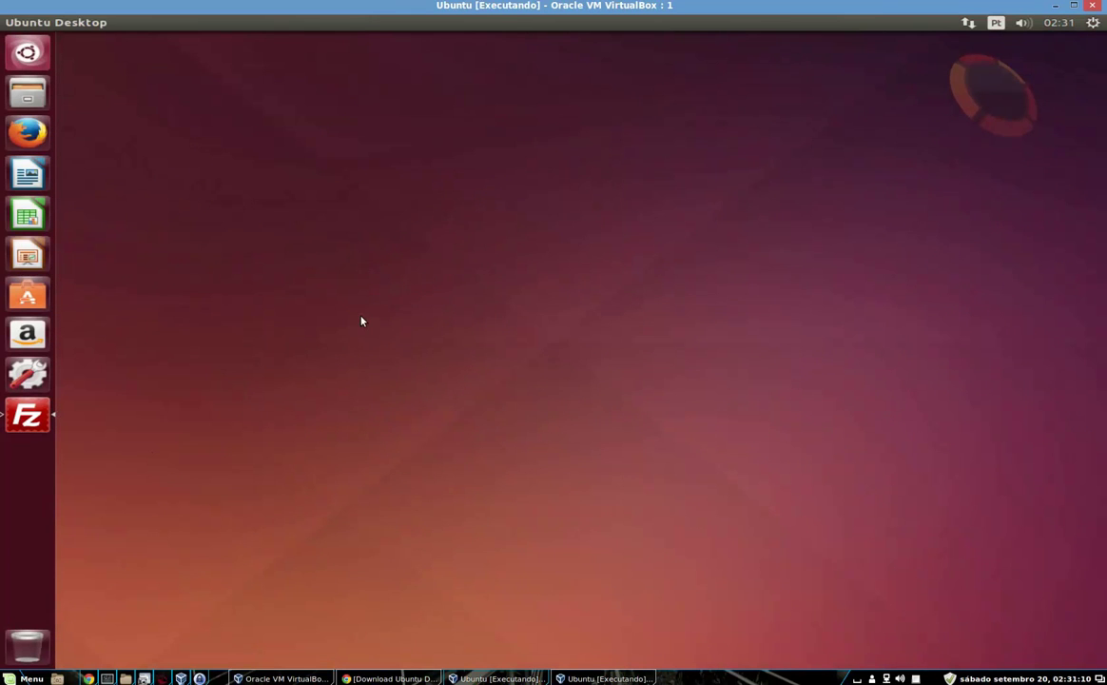
key(alt+Tab)
key(alt+Tab)
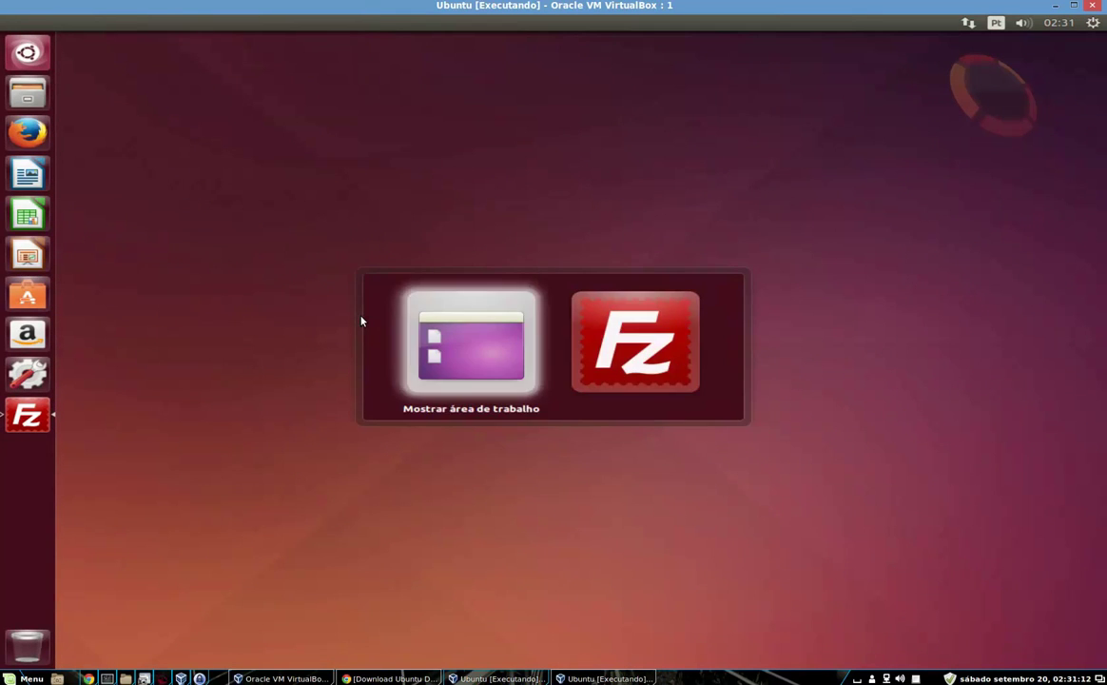
right_click(365, 295)
click(197, 408)
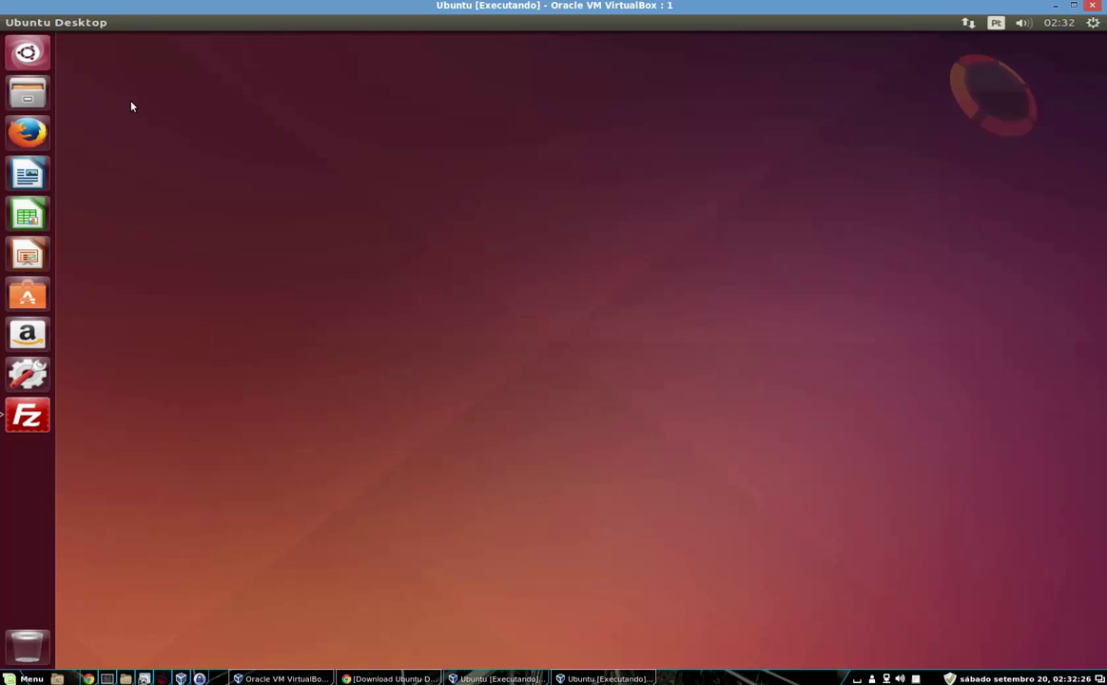
Find 'terminal' in the Dash and launch the Terminal application
click(38, 55)
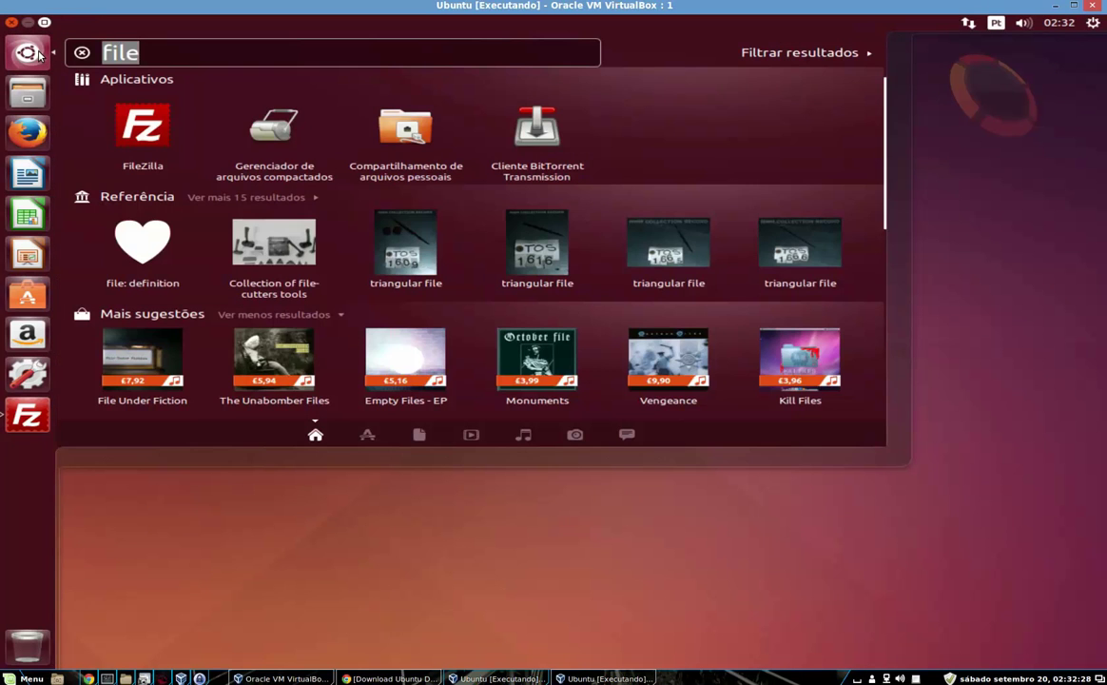
key(Escape)
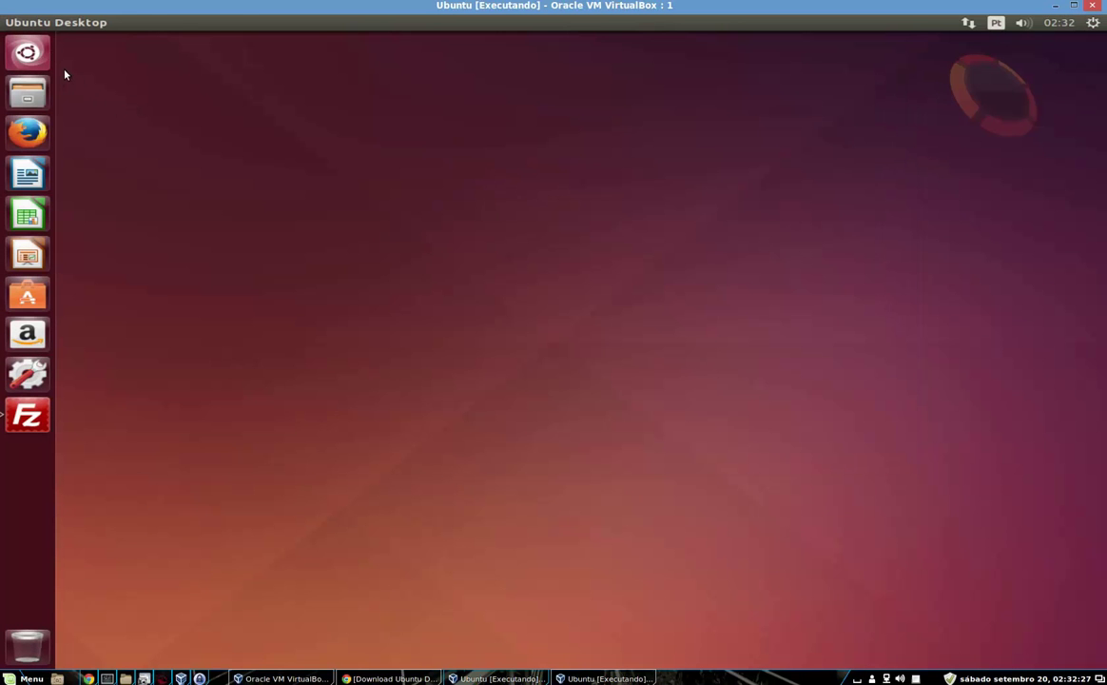
click(38, 54)
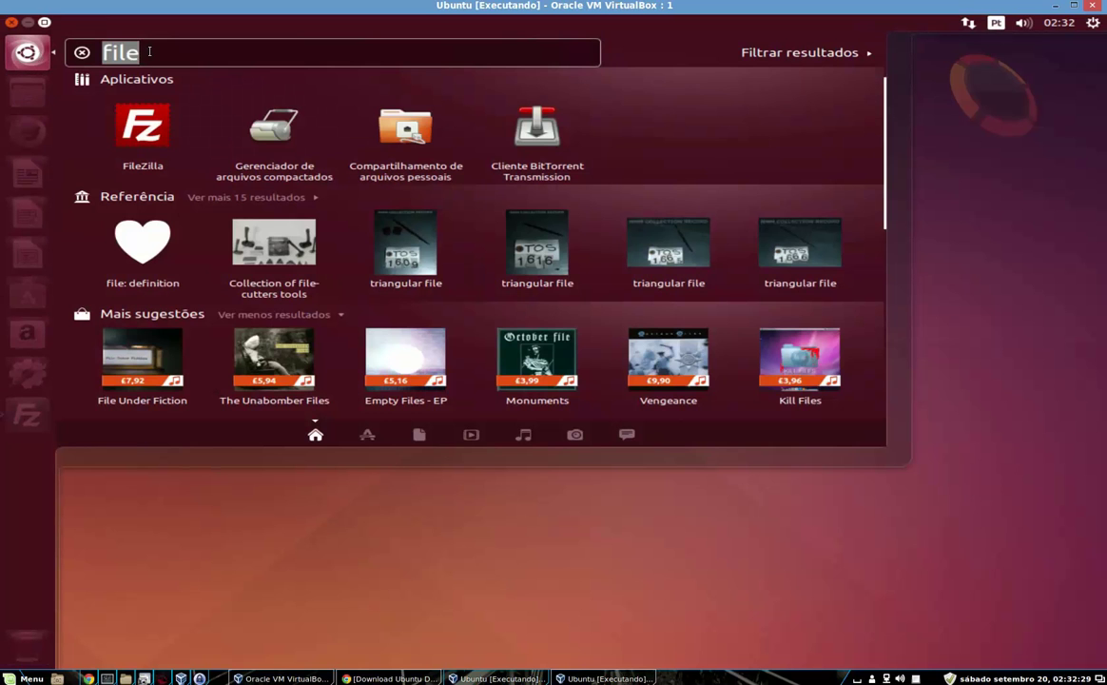
text(terminal)
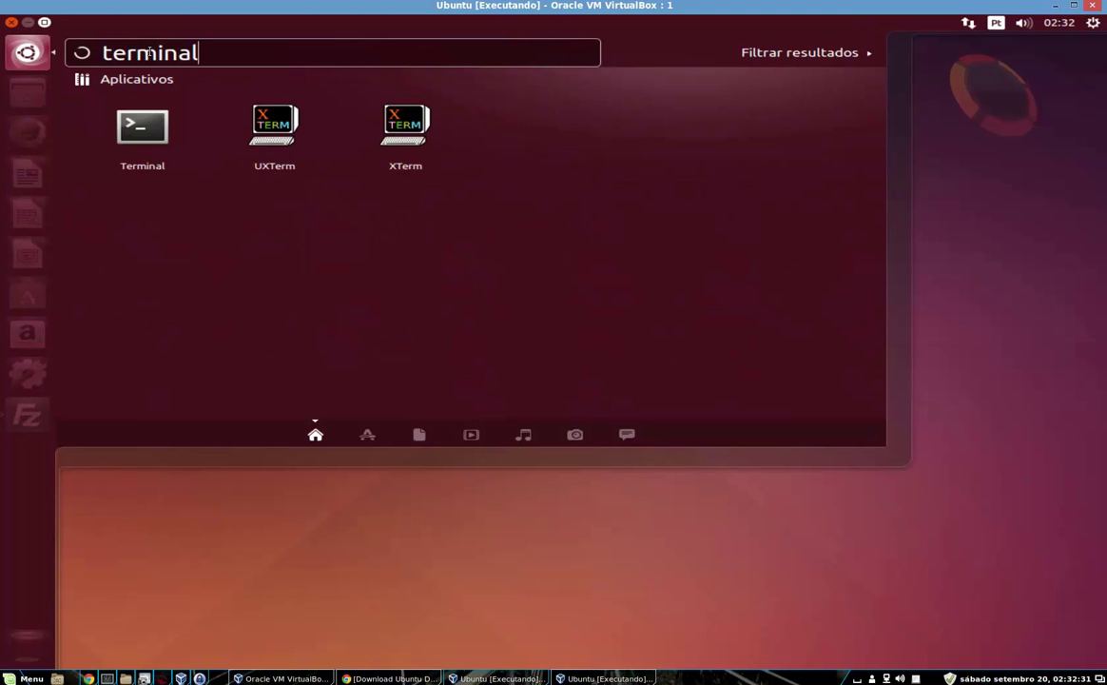
click(152, 145)
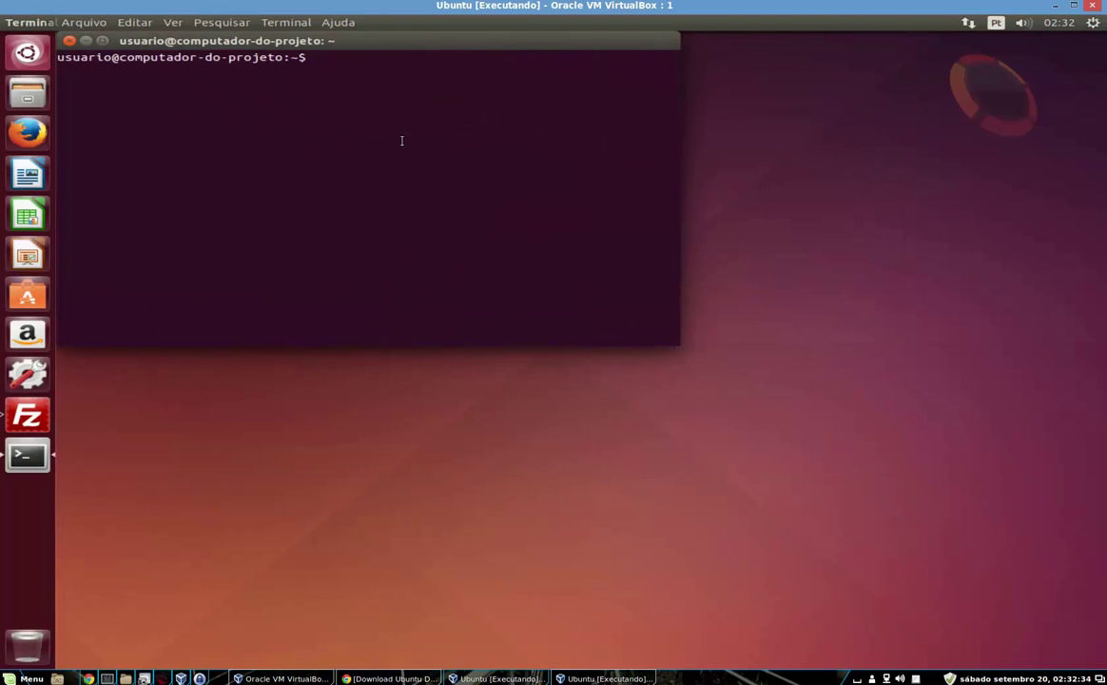
Switch to root with su, maximize the Terminal window, and enter 'apt-get update'
text(su)
key(Return)
key(Return)
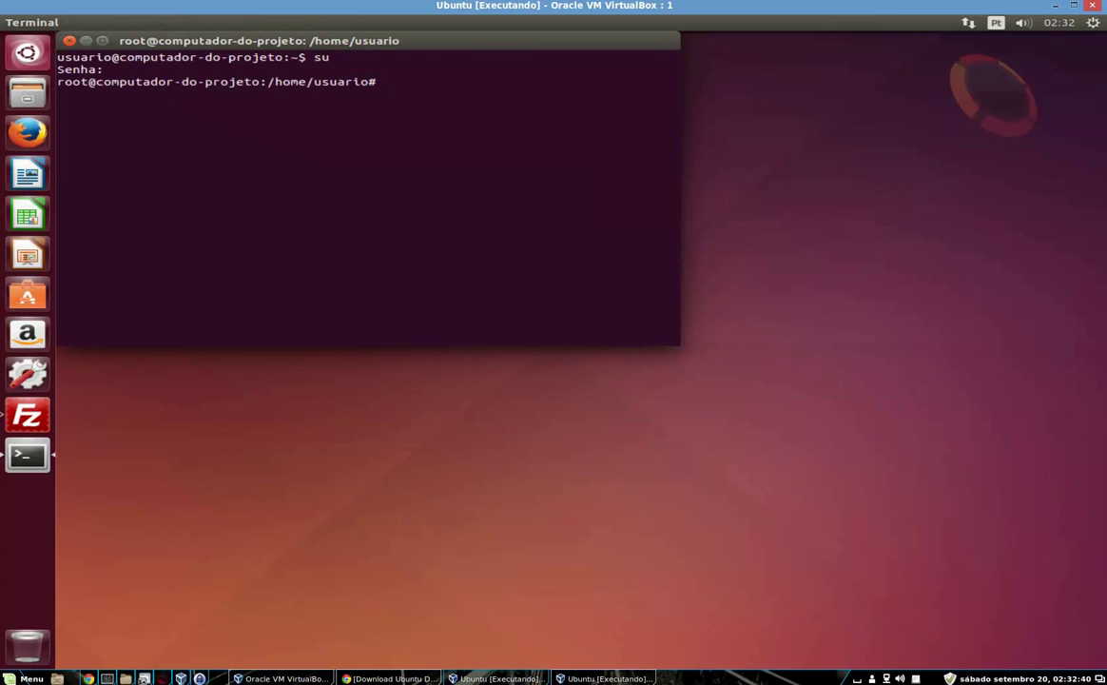
click(102, 40)
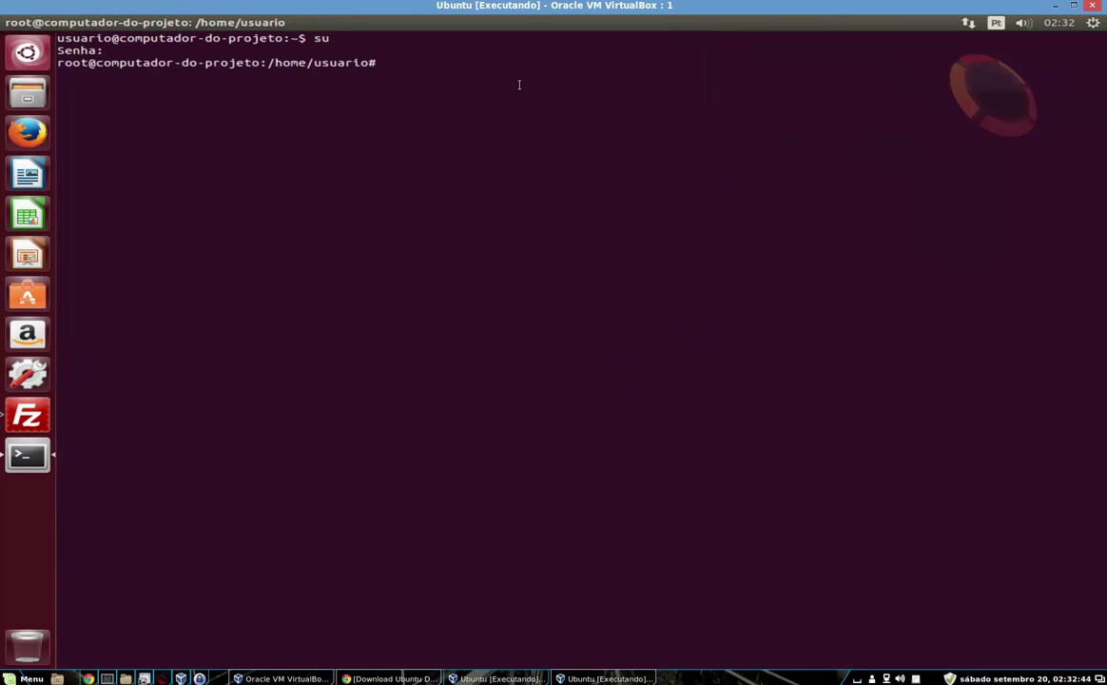
text(apt-get update)
Run apt-get update, then apt-get upgrade, confirming with 's' so 131 packages download
key(Return)
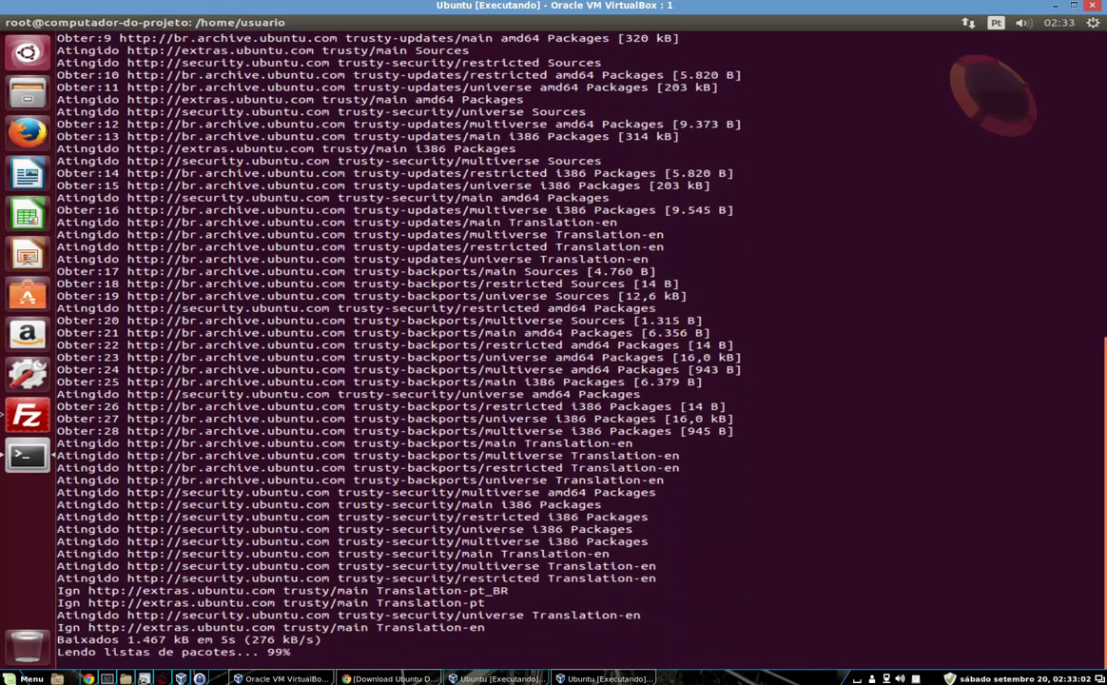
key(Up)
key(BackSpace)
key(BackSpace)
key(BackSpace)
key(BackSpace)
text(grade)
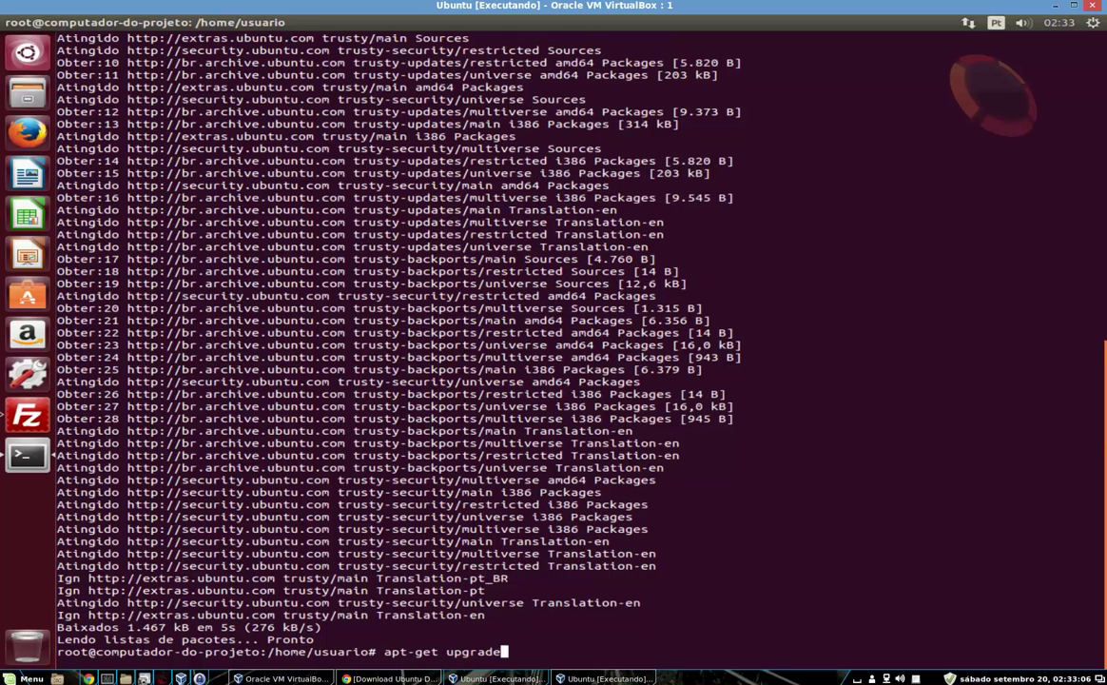
key(Return)
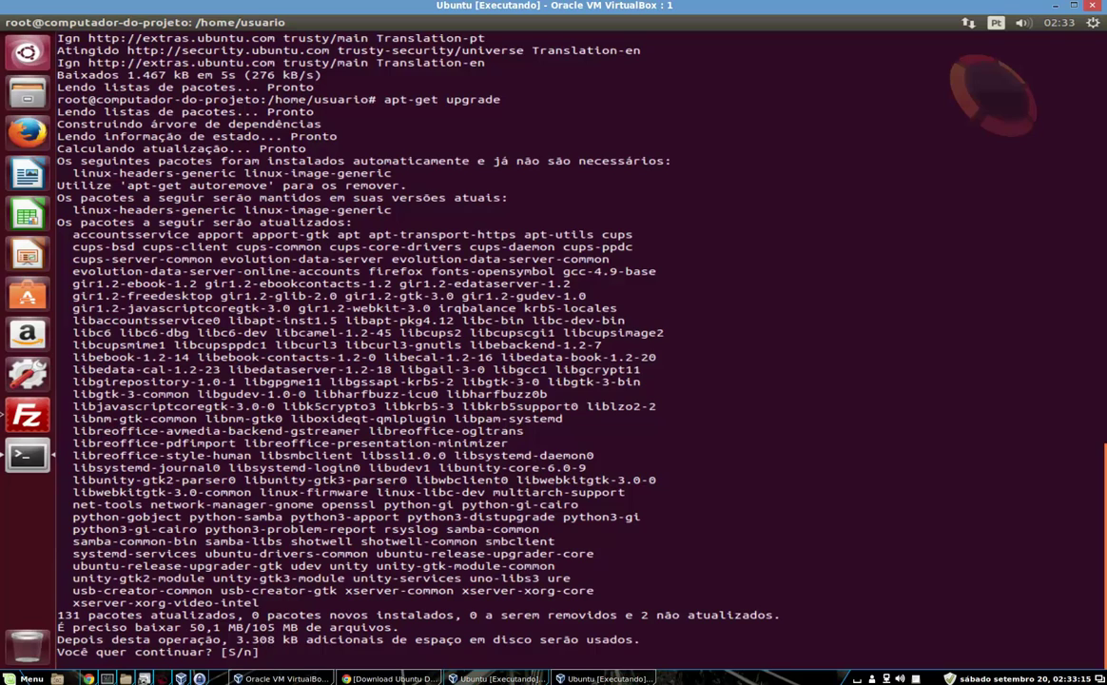
text(s)
key(Return)
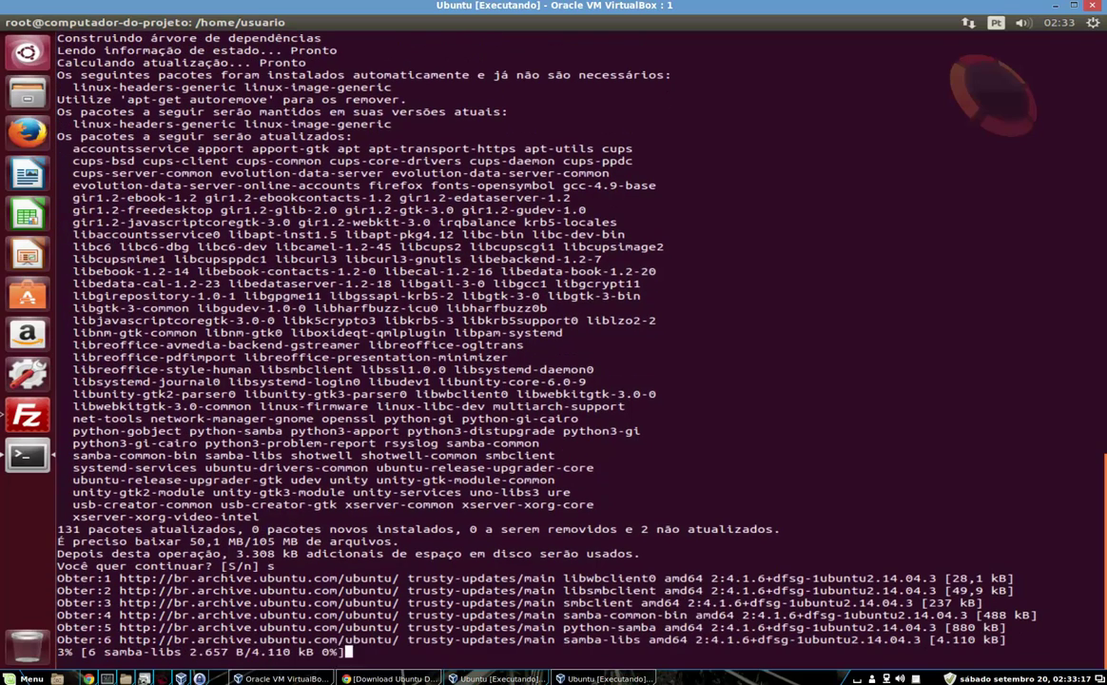